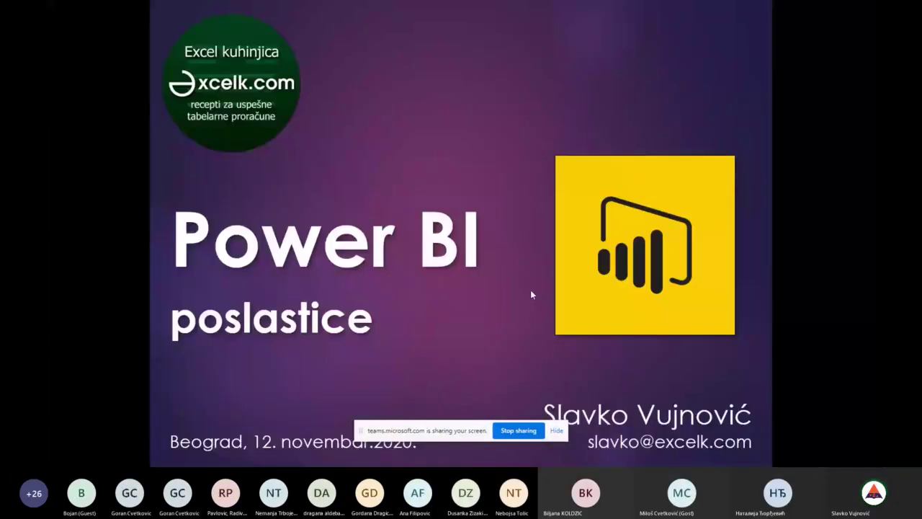
Advance the slideshow to the 'O današnjoj radionici...' workshop rules slide.
{"action": "left_click", "coordinate": [681, 254]}
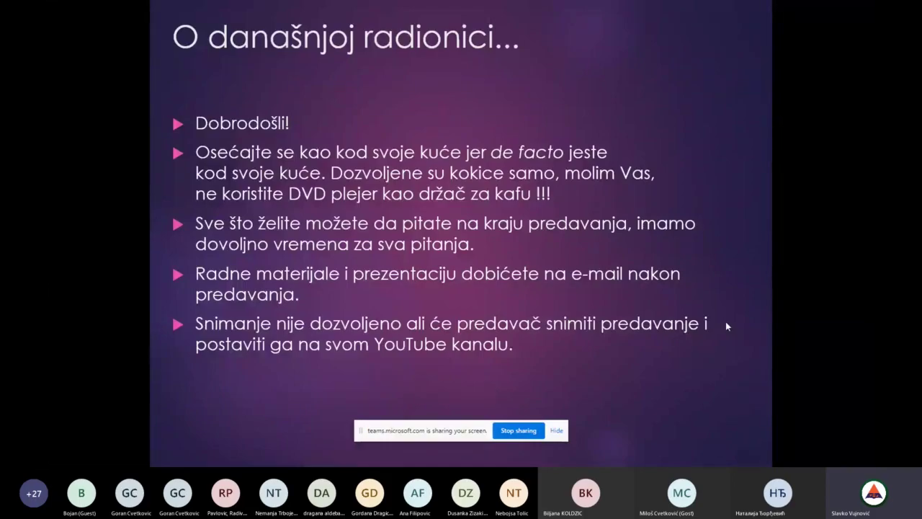
Advance to the presenter's biography slide with the cartoon chef avatar.
{"action": "left_click", "coordinate": [726, 326]}
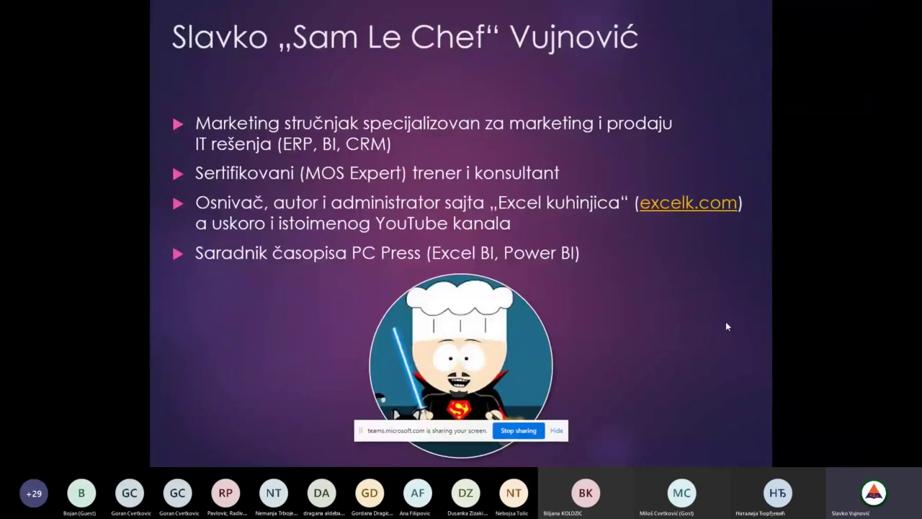
Advance to the 'Excel.com MasterClass online kursevi' slide listing the courses.
{"action": "left_click", "coordinate": [726, 326]}
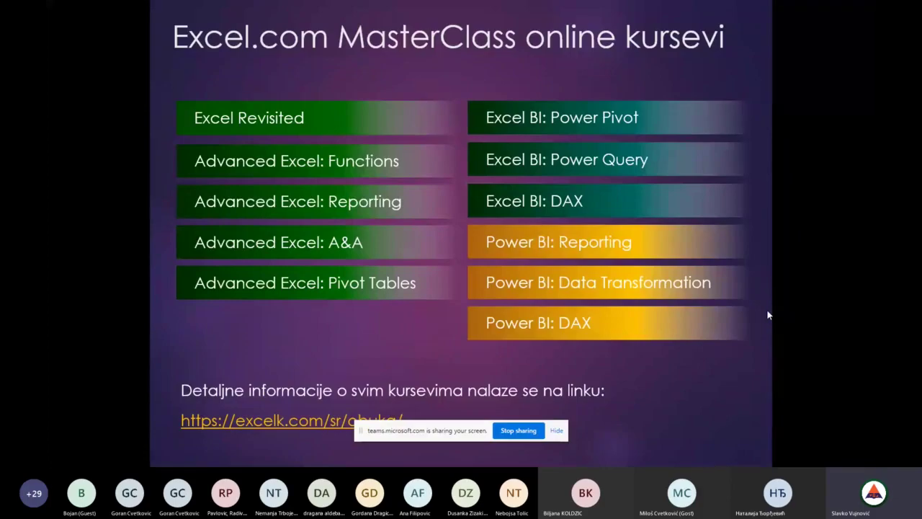
Step forward two slides to reach the Power Platform slide.
{"action": "key", "text": "Right"}
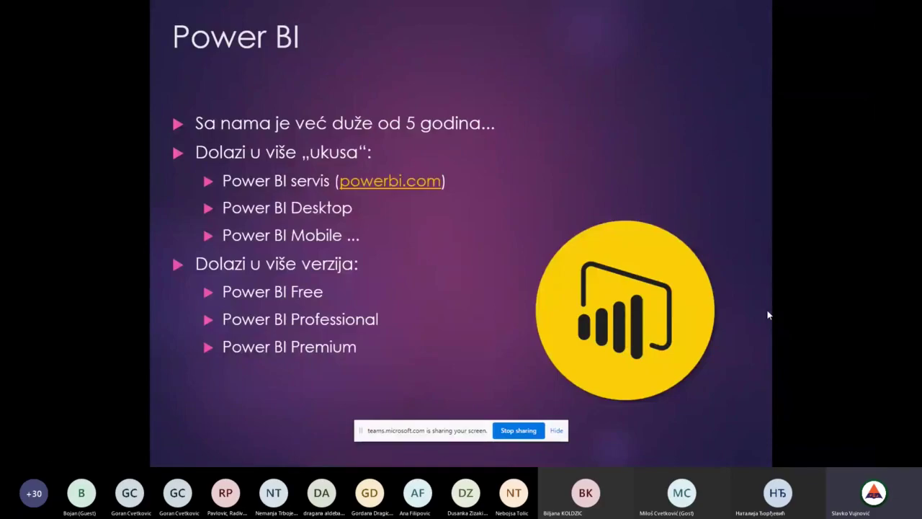
{"action": "key", "text": "Right"}
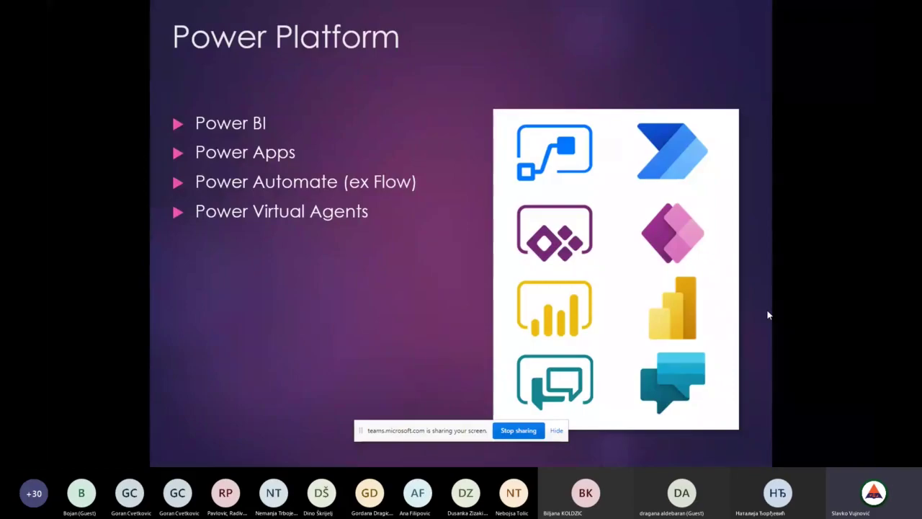
Advance to the Power BI DEMO slide, then exit the slideshow to normal editing view.
{"action": "left_click", "coordinate": [597, 234]}
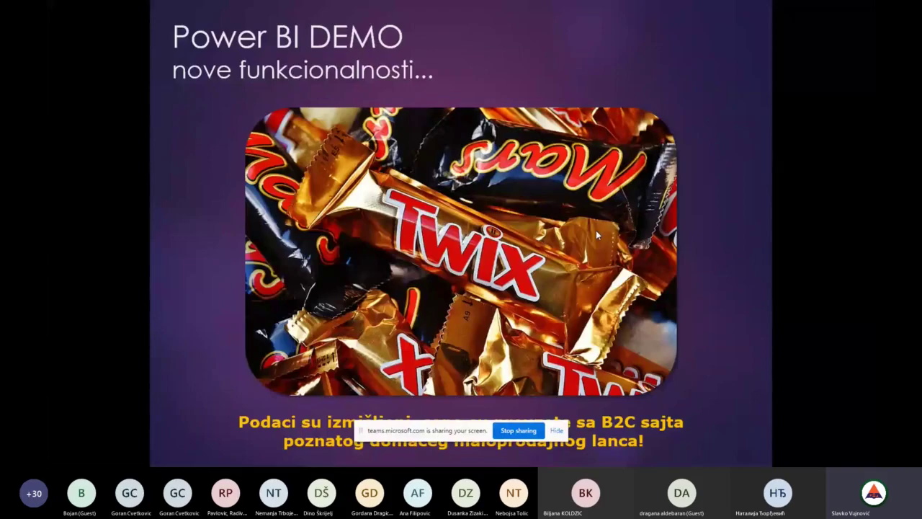
{"action": "key", "text": "Escape"}
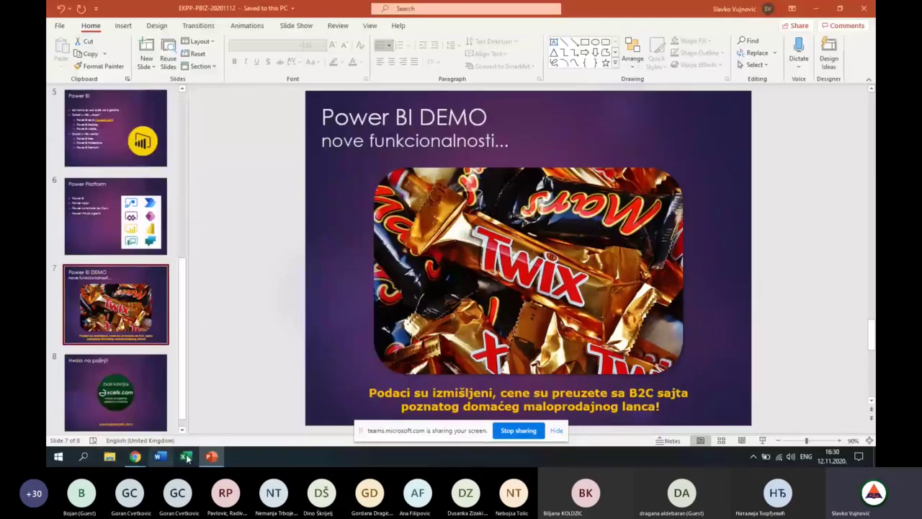
Launch Power BI Desktop from the taskbar after glancing at the Start menu and open windows.
{"action": "left_click", "coordinate": [61, 458]}
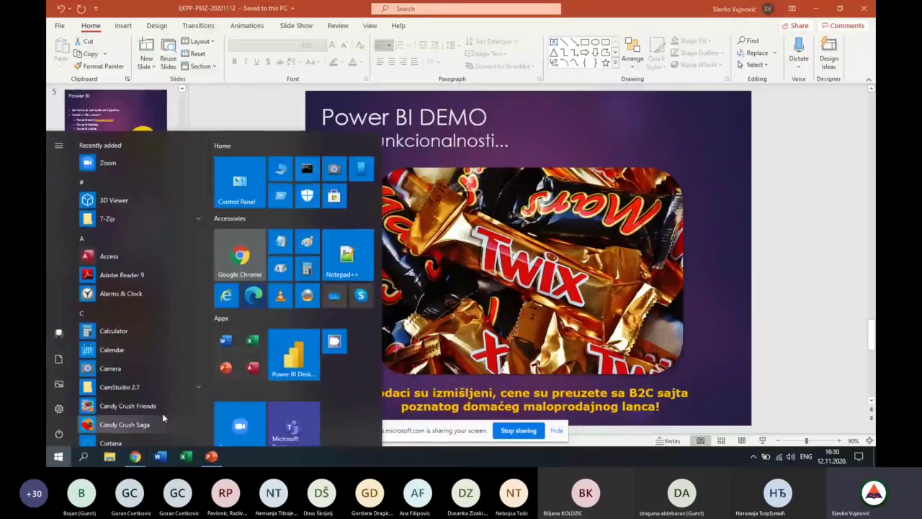
{"action": "left_click", "coordinate": [304, 354]}
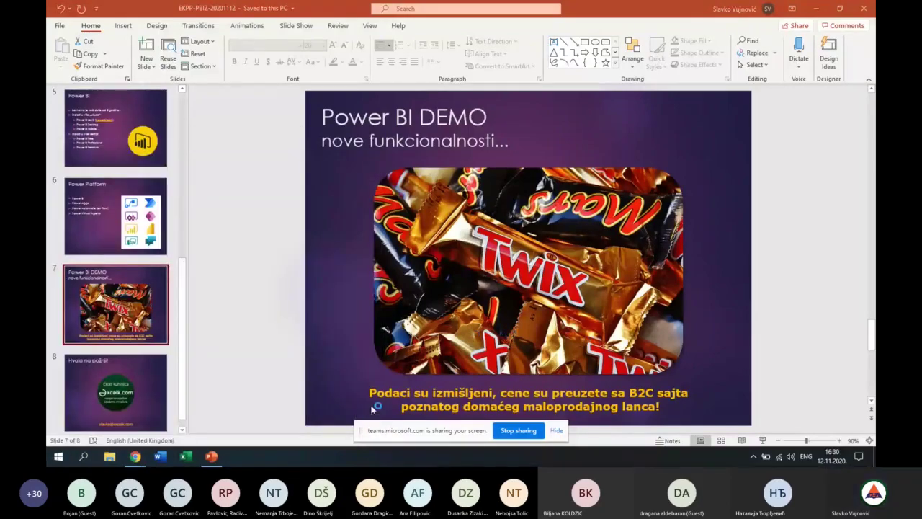
{"action": "key", "text": "alt+Tab"}
{"action": "key", "text": "Tab"}
{"action": "key", "text": "Tab"}
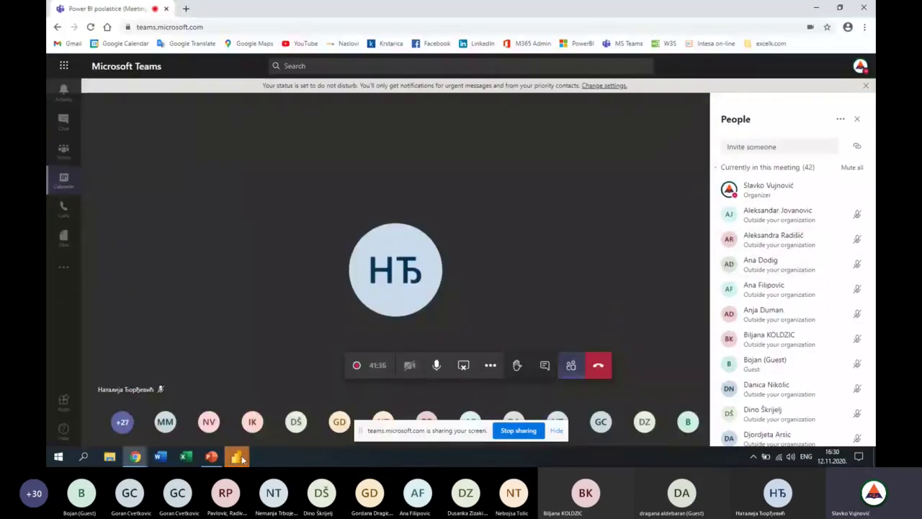
{"action": "mouse_move", "coordinate": [237, 457]}
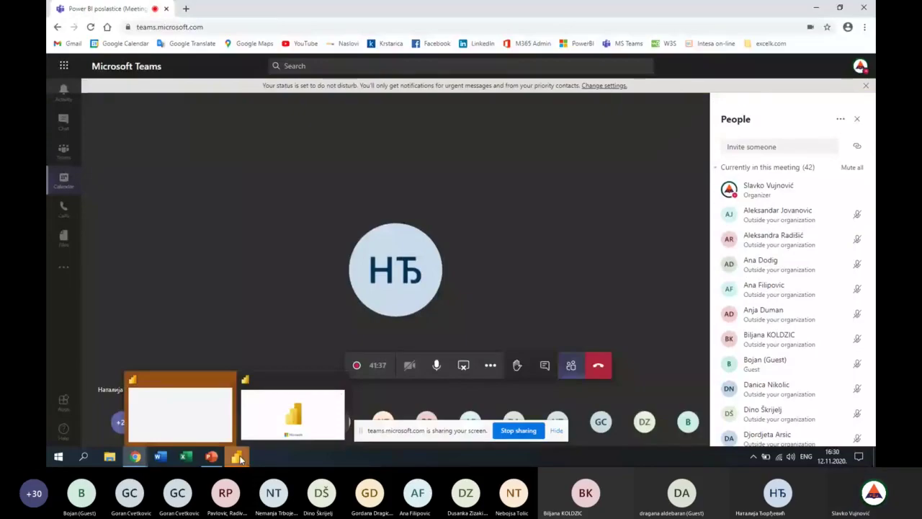
{"action": "left_click", "coordinate": [292, 414]}
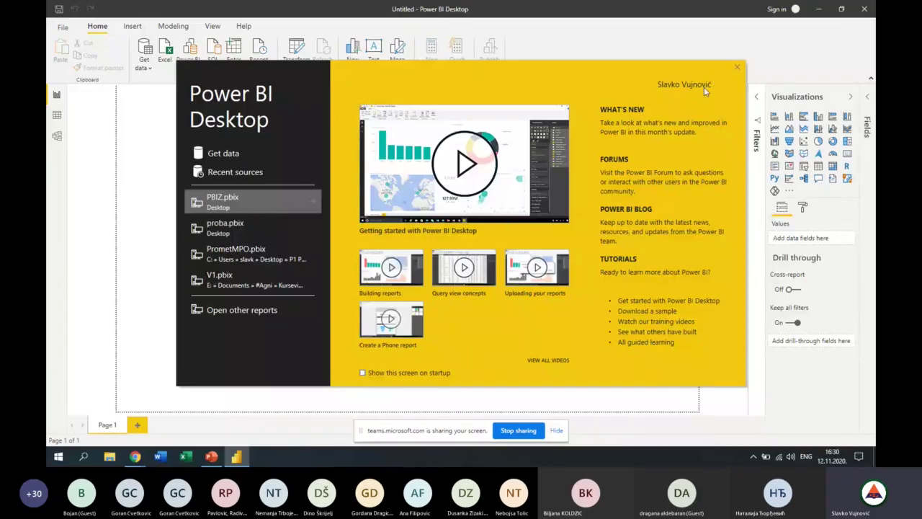
Close the welcome screen and tour the Insert, Modeling, View, Help and Home ribbon tabs.
{"action": "left_click", "coordinate": [737, 67]}
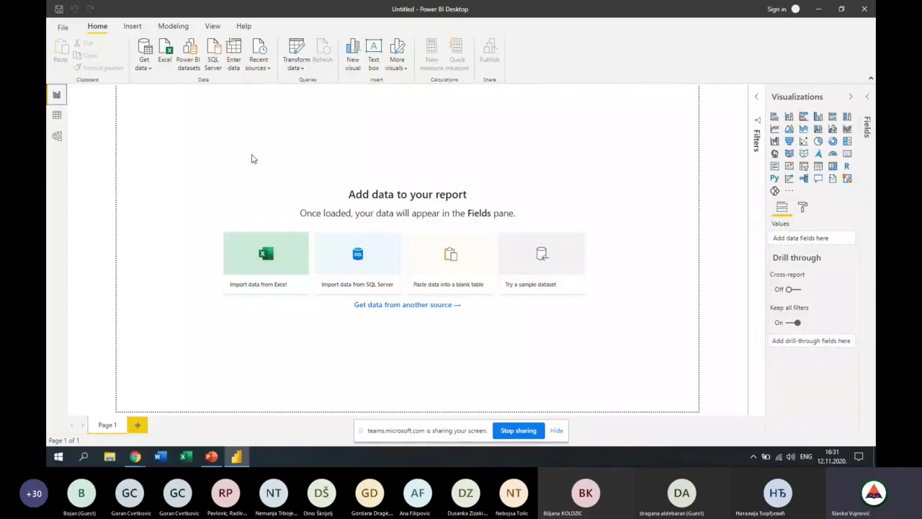
{"action": "left_click", "coordinate": [132, 27]}
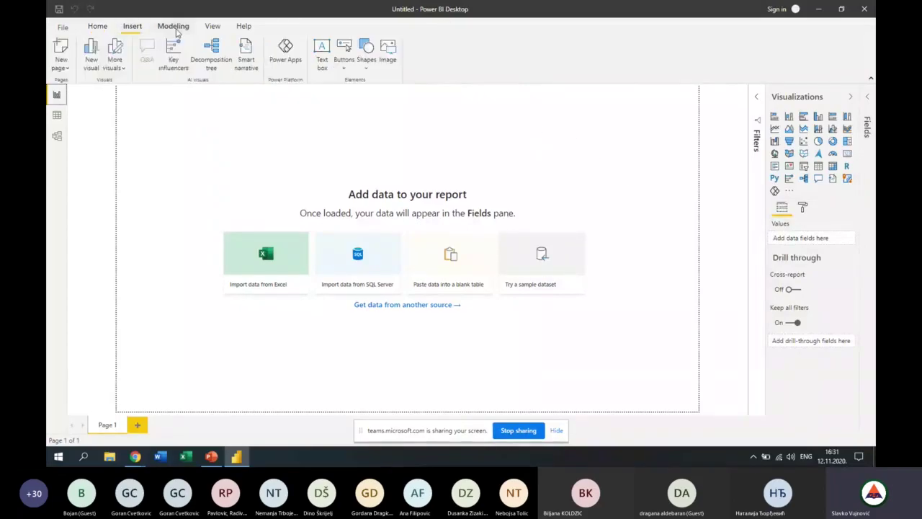
{"action": "left_click", "coordinate": [174, 27]}
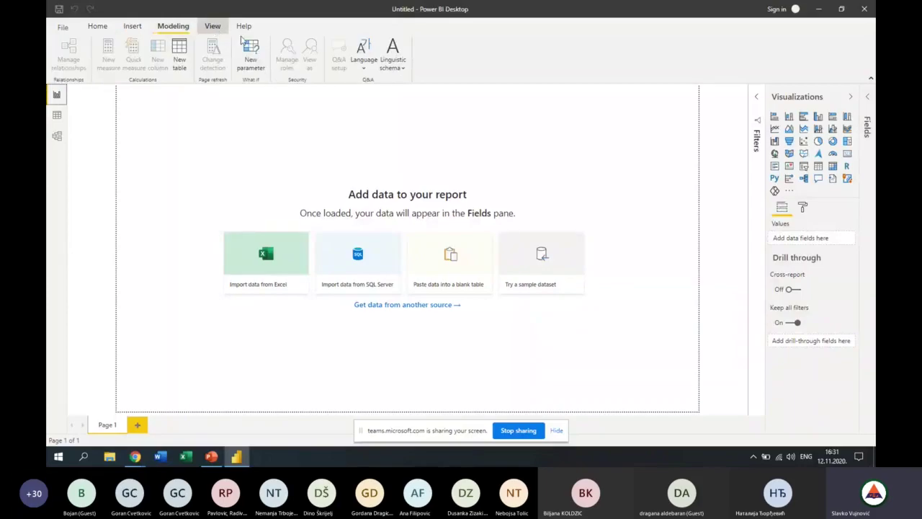
{"action": "left_click", "coordinate": [215, 28]}
{"action": "left_click", "coordinate": [245, 27]}
{"action": "left_click", "coordinate": [214, 30]}
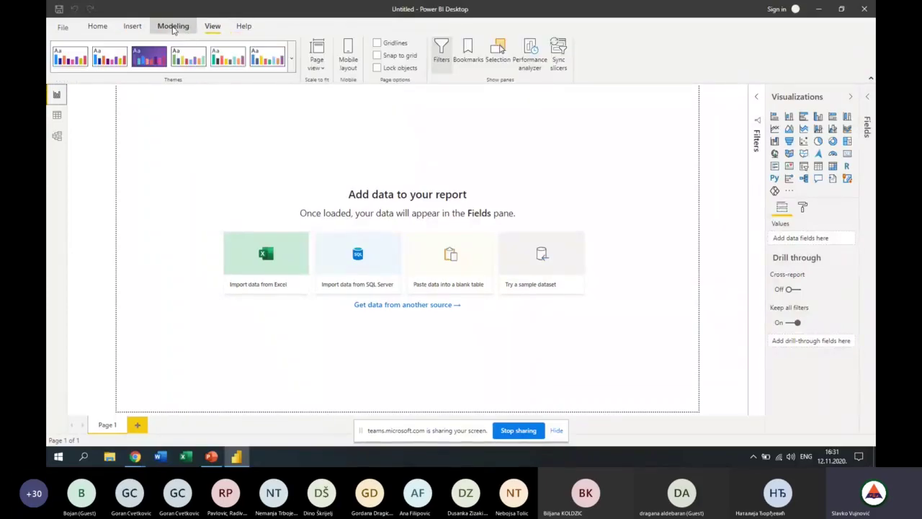
{"action": "left_click", "coordinate": [179, 29]}
{"action": "left_click", "coordinate": [131, 29]}
{"action": "left_click", "coordinate": [101, 28]}
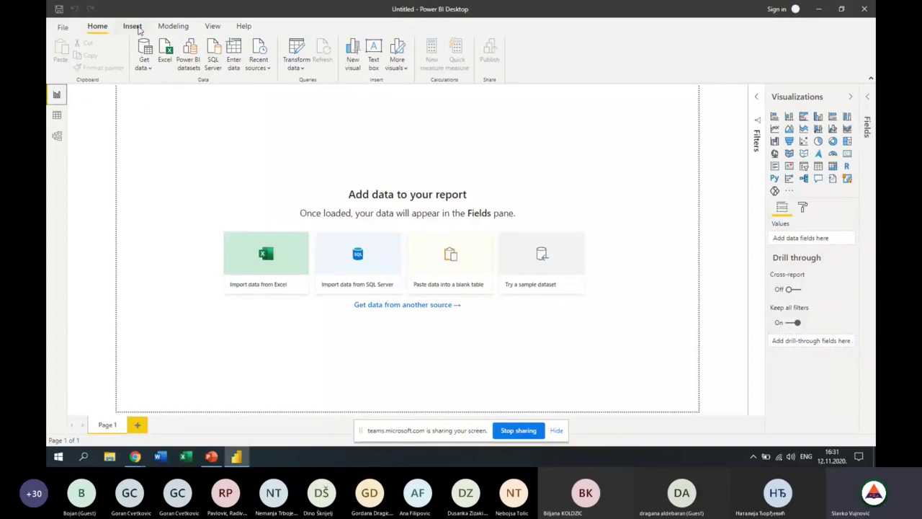
{"action": "left_click", "coordinate": [132, 29]}
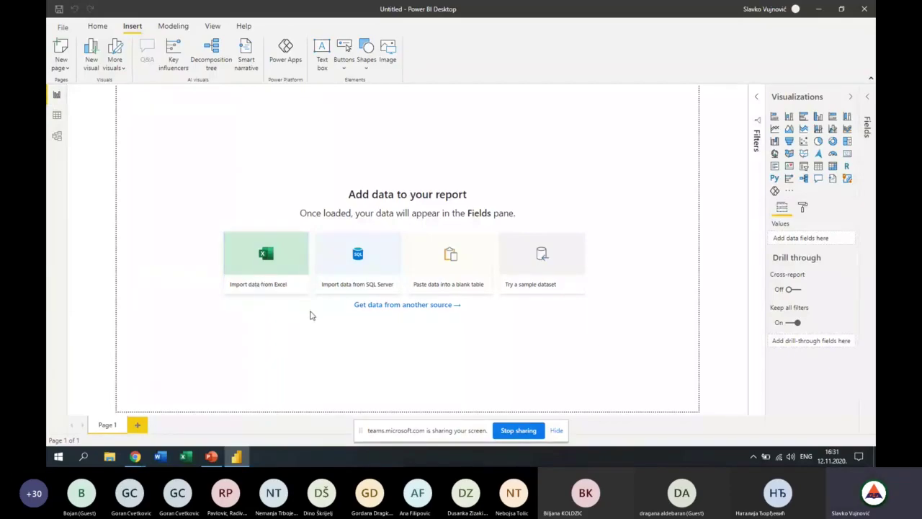
Open the PBID workbook and load its Artikli and Transakcije tables.
{"action": "left_click", "coordinate": [160, 87]}
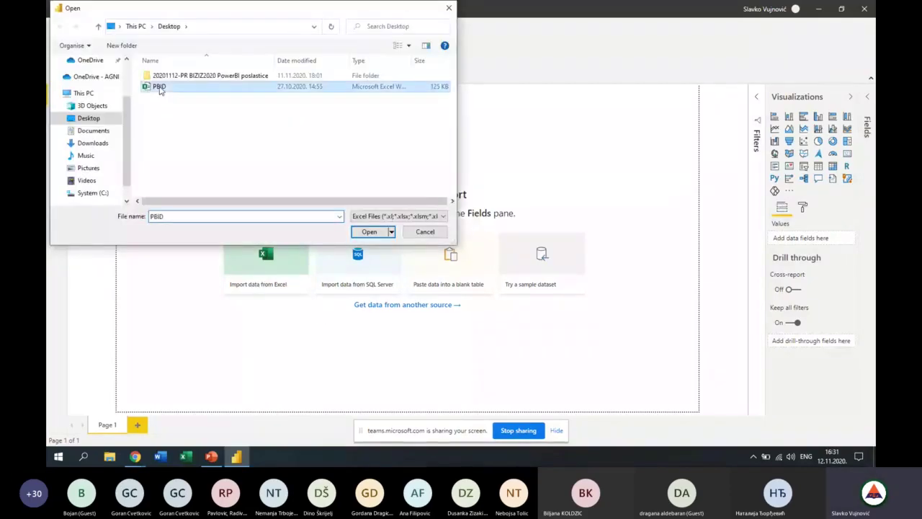
{"action": "left_click", "coordinate": [367, 231]}
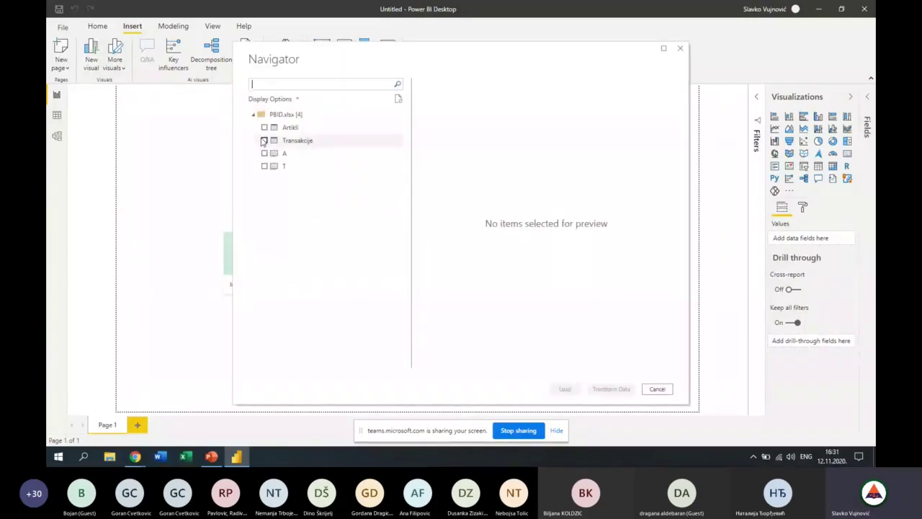
{"action": "left_click", "coordinate": [264, 127]}
{"action": "left_click", "coordinate": [265, 141]}
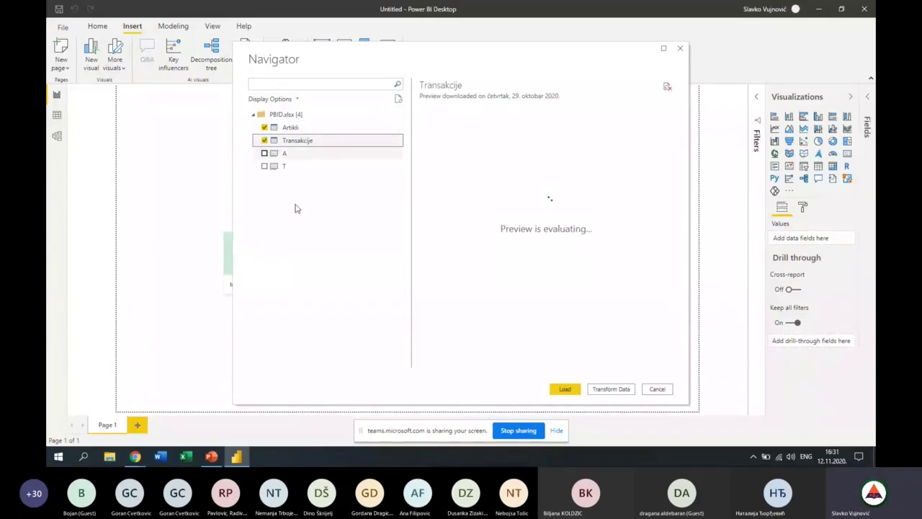
{"action": "left_click", "coordinate": [565, 389]}
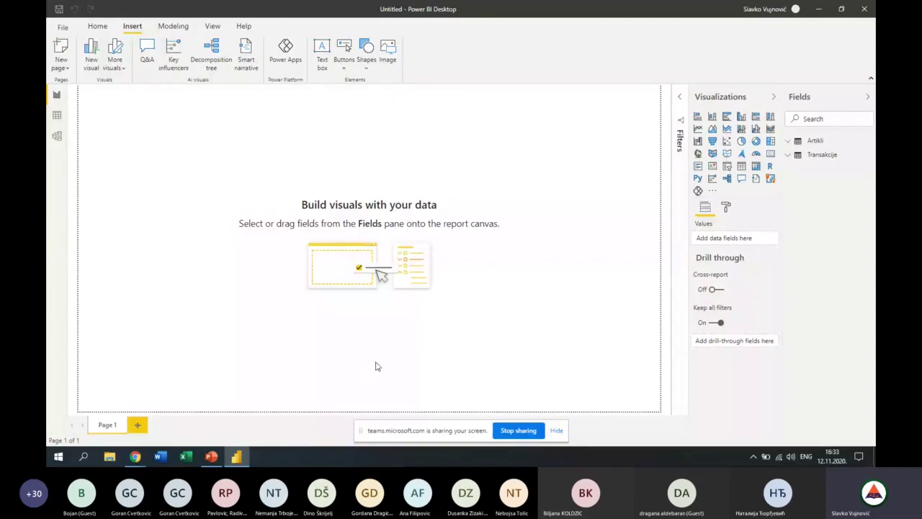
Go back to the Home ribbon tab once the tables appear in the Fields list.
{"action": "left_click", "coordinate": [101, 27]}
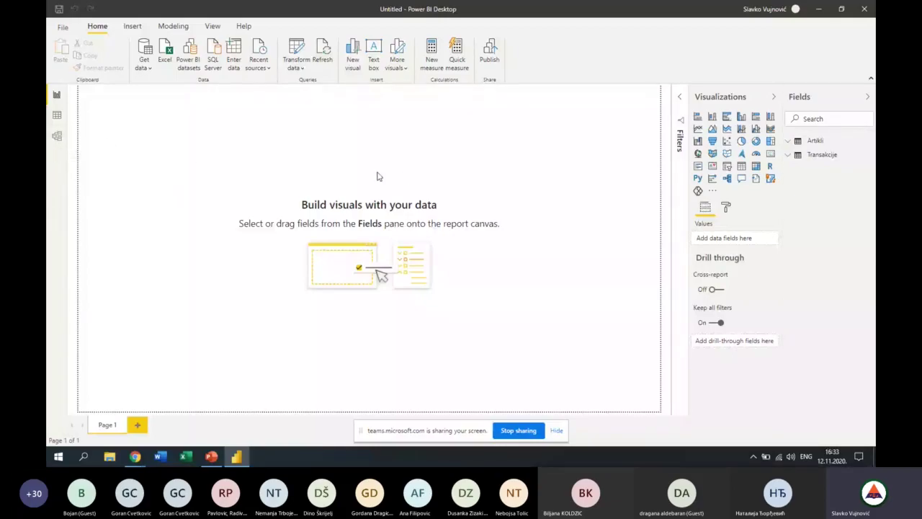
In Model view, move the Transakcije table card up and to the right.
{"action": "left_click", "coordinate": [57, 137]}
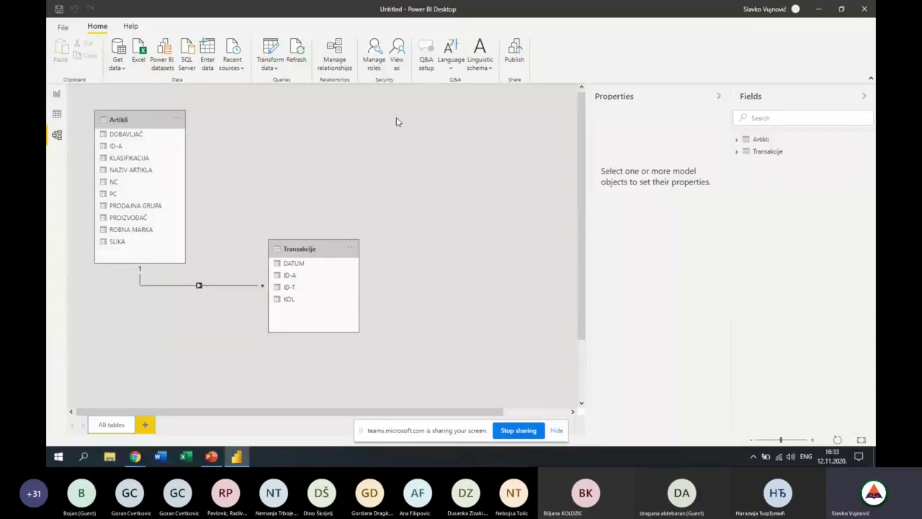
{"action": "left_click_drag", "start_coordinate": [310, 247], "coordinate": [346, 201]}
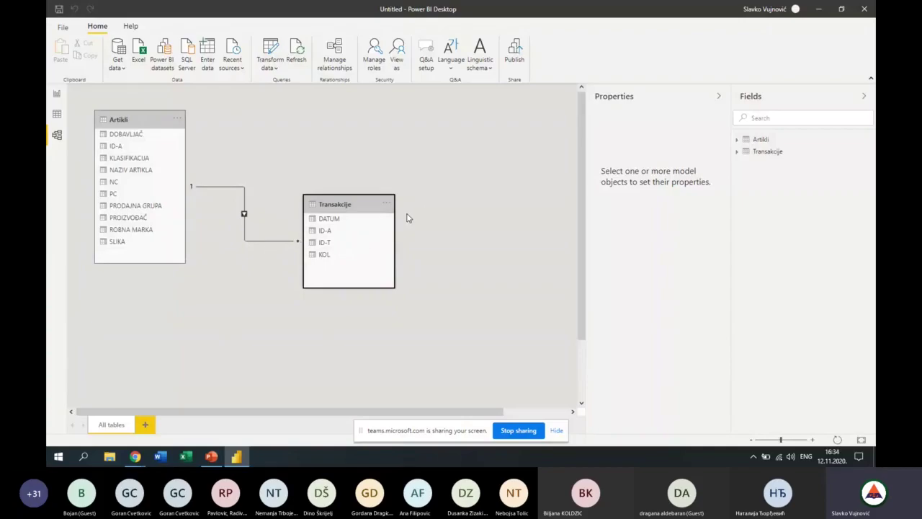
In Data view, expand the Transakcije and Artikli tables and display Artikli's rows.
{"action": "left_click", "coordinate": [58, 116]}
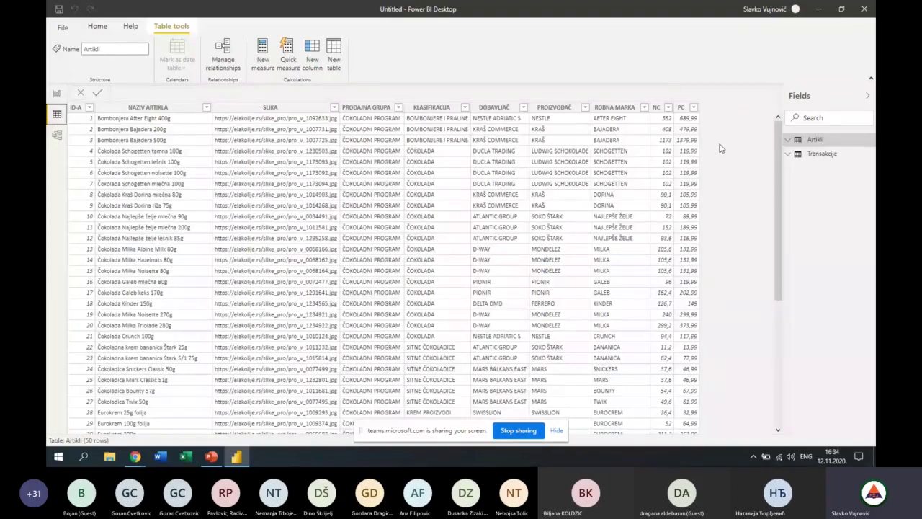
{"action": "mouse_move", "coordinate": [822, 153]}
{"action": "left_click", "coordinate": [825, 155]}
{"action": "left_click", "coordinate": [815, 139]}
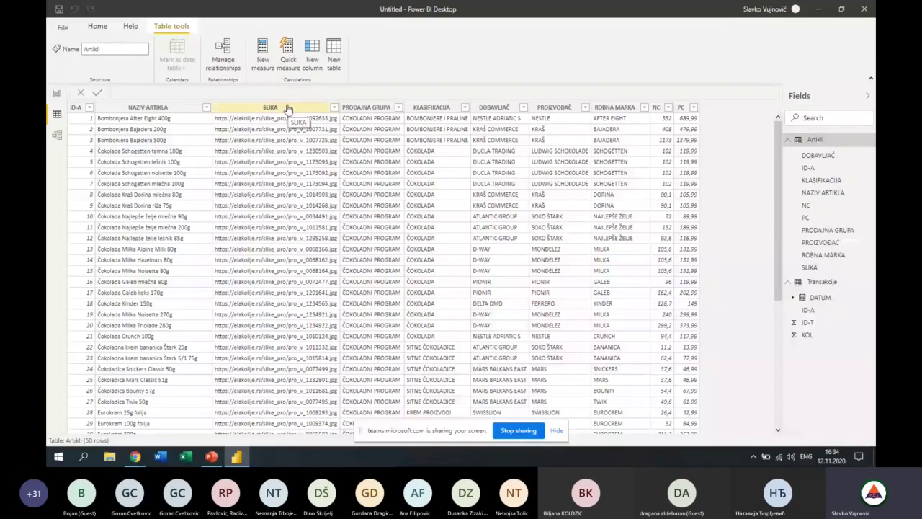
Set the Artikli table's SLIKA column data category to Image URL.
{"action": "left_click", "coordinate": [287, 108]}
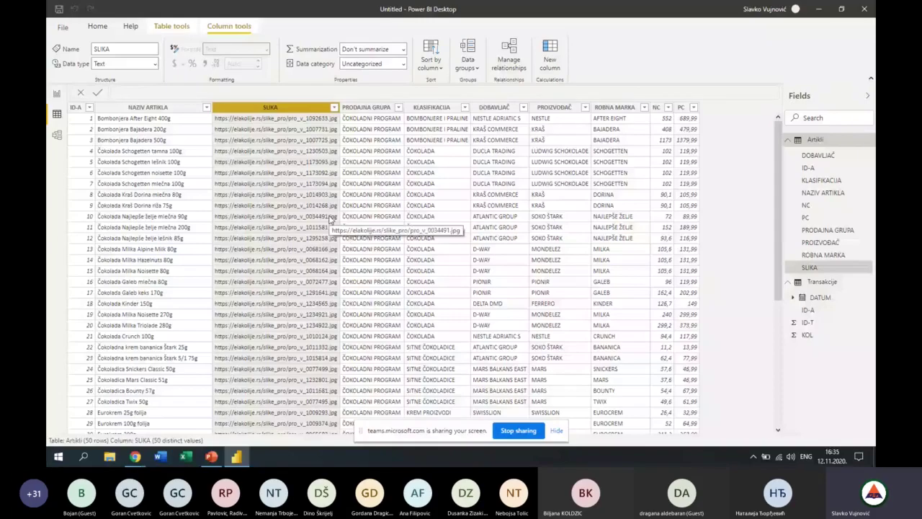
{"action": "left_click", "coordinate": [400, 63]}
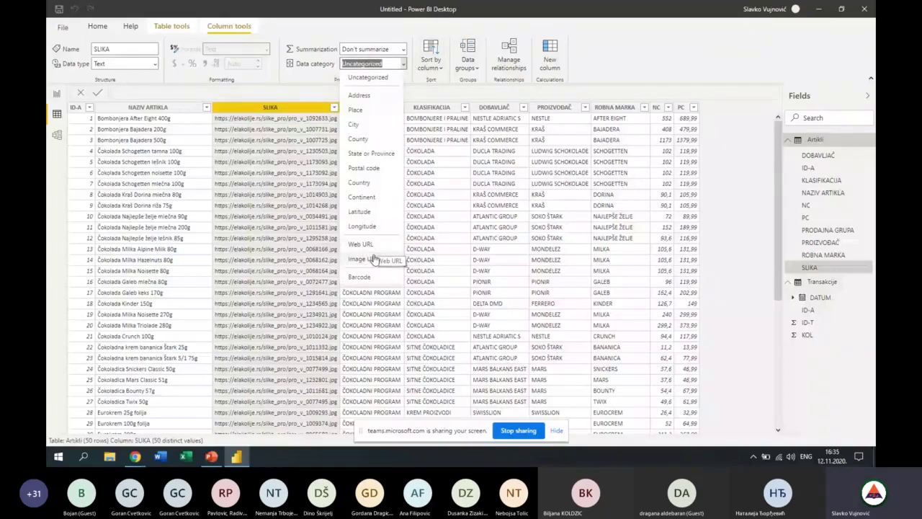
{"action": "left_click", "coordinate": [373, 259]}
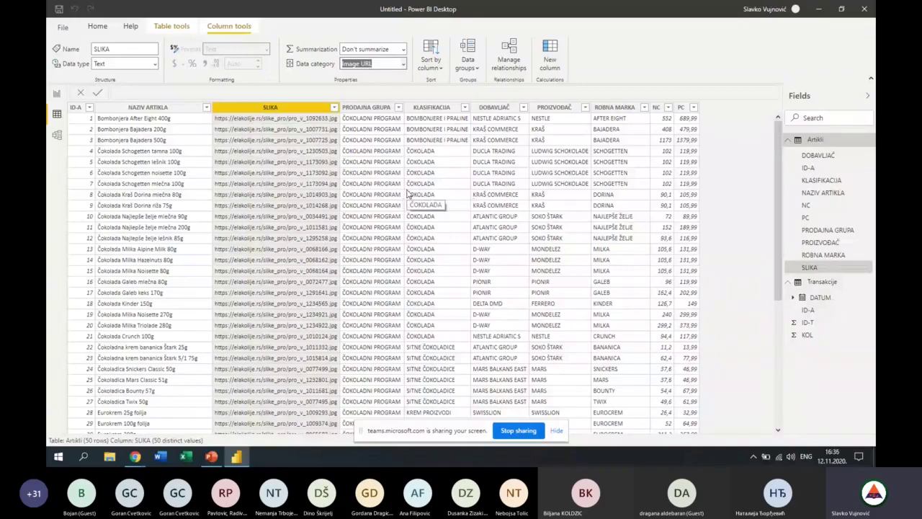
Make the PC price column summarize as Average, then return to the Report view.
{"action": "left_click", "coordinate": [682, 108]}
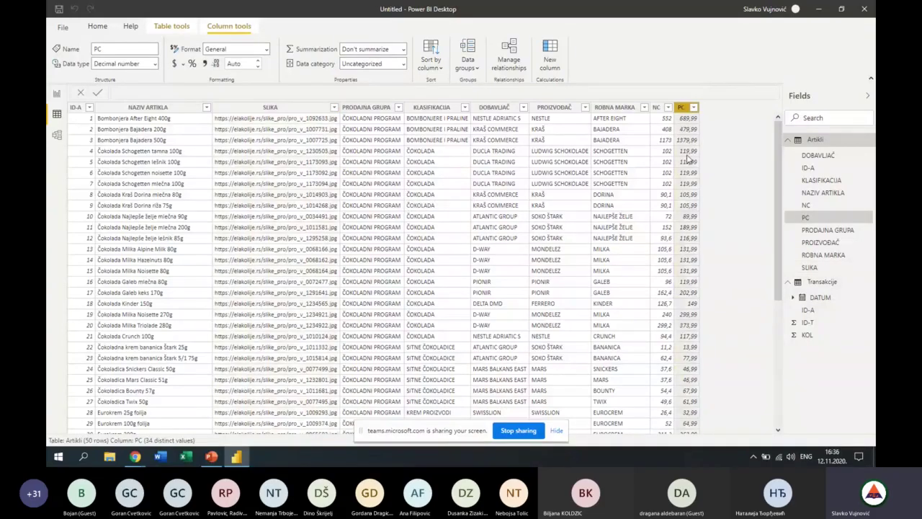
{"action": "left_click", "coordinate": [404, 49]}
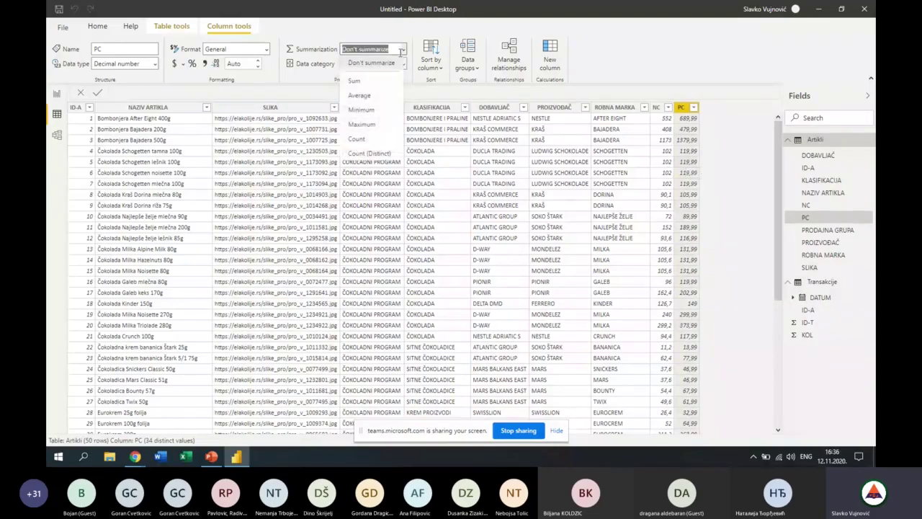
{"action": "left_click", "coordinate": [370, 95]}
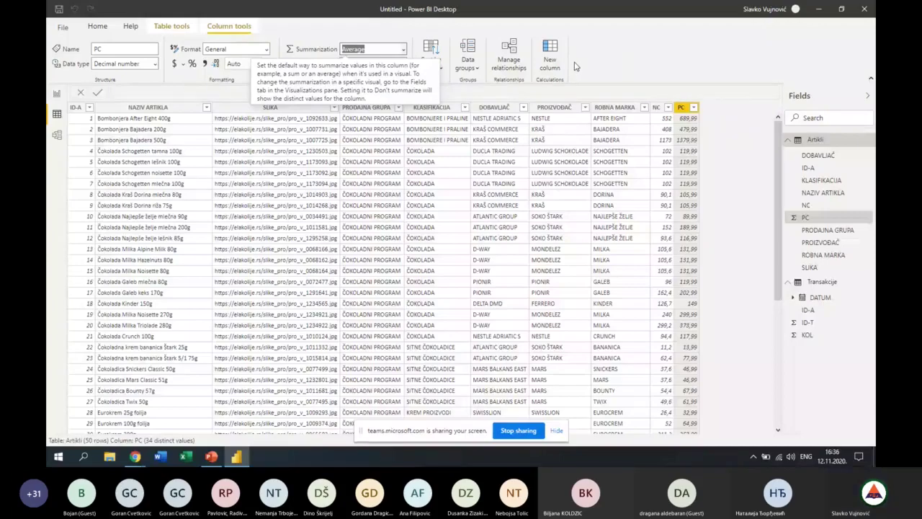
{"action": "left_click", "coordinate": [57, 95]}
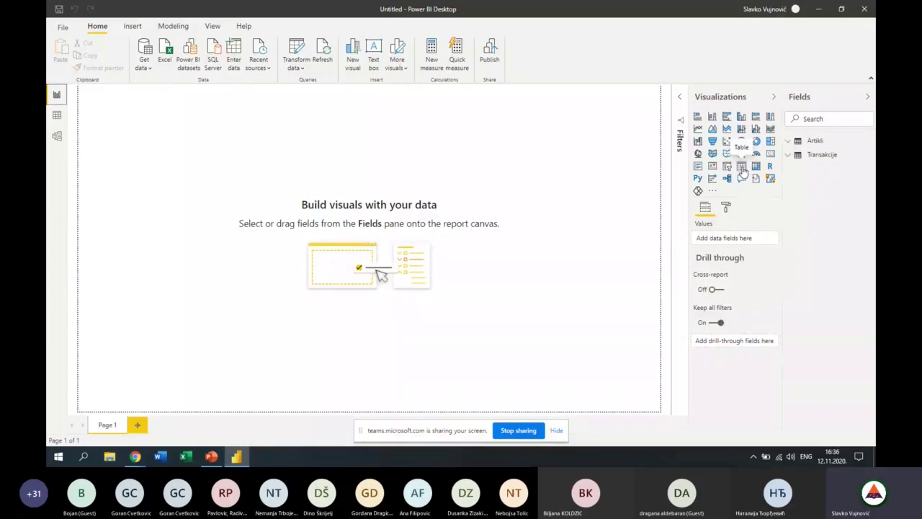
Add an enlarged table visual showing NAZIV ARTIKLA, SLIKA, PRODAJNA GRUPA and PC from Artikli.
{"action": "left_click", "coordinate": [742, 168]}
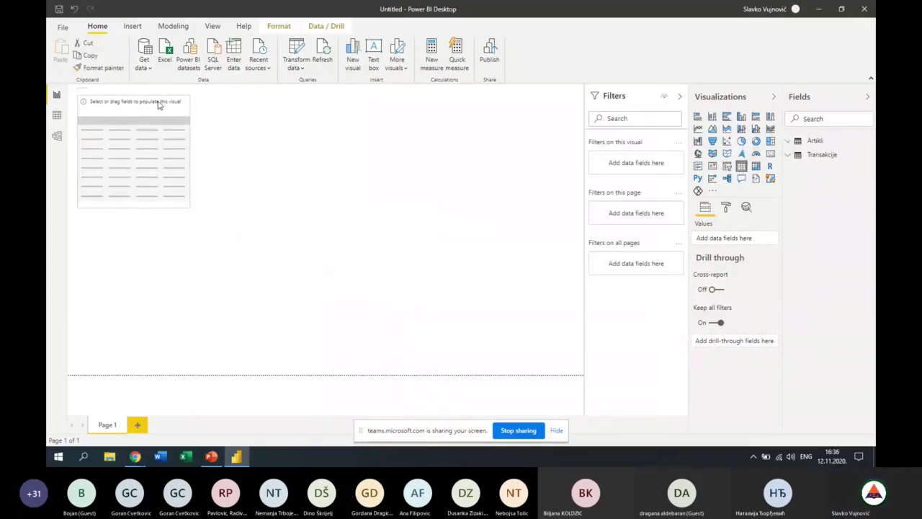
{"action": "left_click_drag", "start_coordinate": [190, 207], "coordinate": [325, 345]}
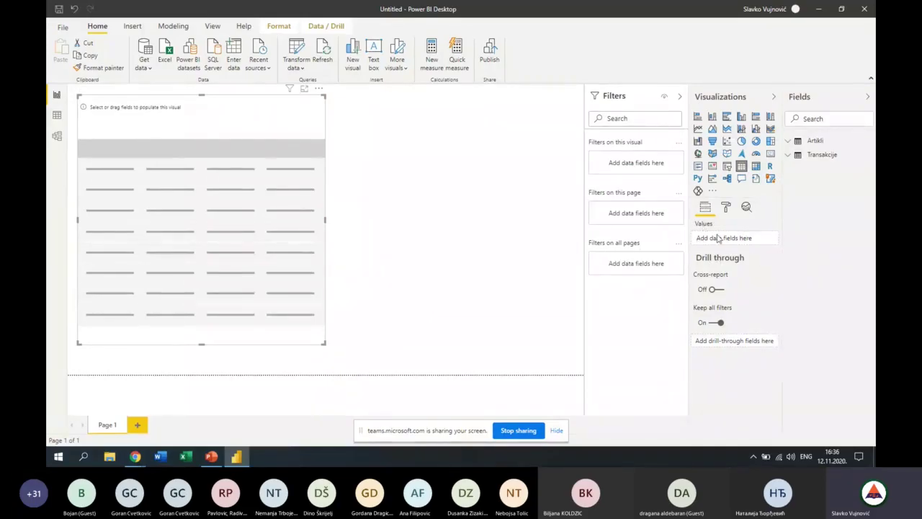
{"action": "left_click", "coordinate": [792, 142]}
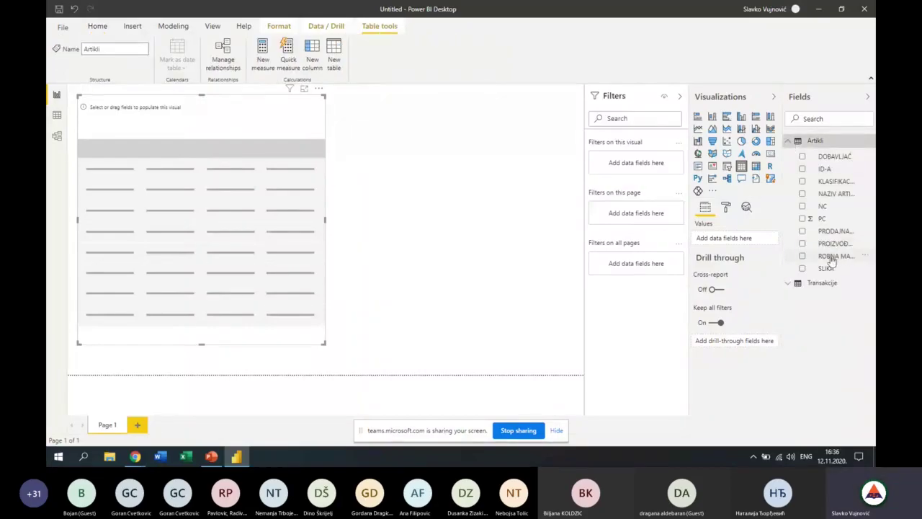
{"action": "mouse_move", "coordinate": [841, 196]}
{"action": "left_mouse_down"}
{"action": "mouse_move", "coordinate": [786, 254]}
{"action": "mouse_move", "coordinate": [778, 245]}
{"action": "left_mouse_up"}
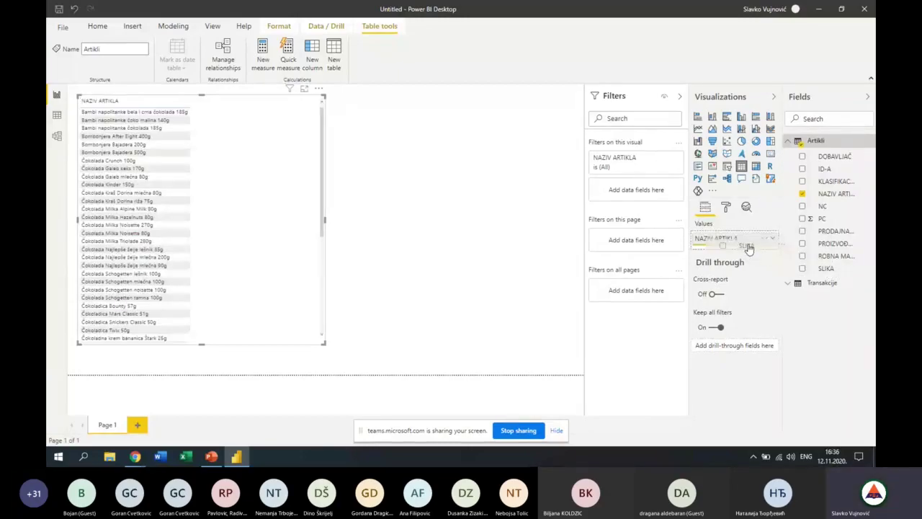
{"action": "left_click_drag", "start_coordinate": [749, 247], "coordinate": [747, 247]}
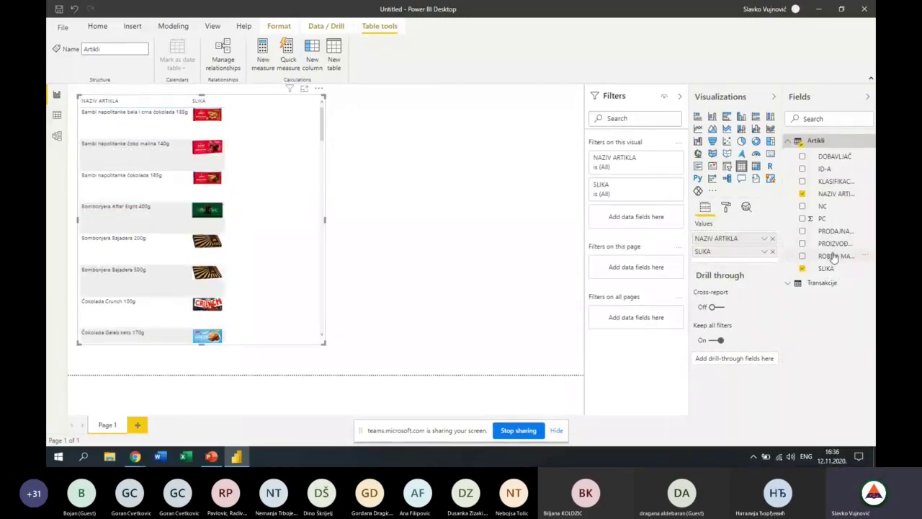
{"action": "left_click_drag", "start_coordinate": [830, 234], "coordinate": [753, 257]}
{"action": "left_click_drag", "start_coordinate": [827, 219], "coordinate": [760, 277]}
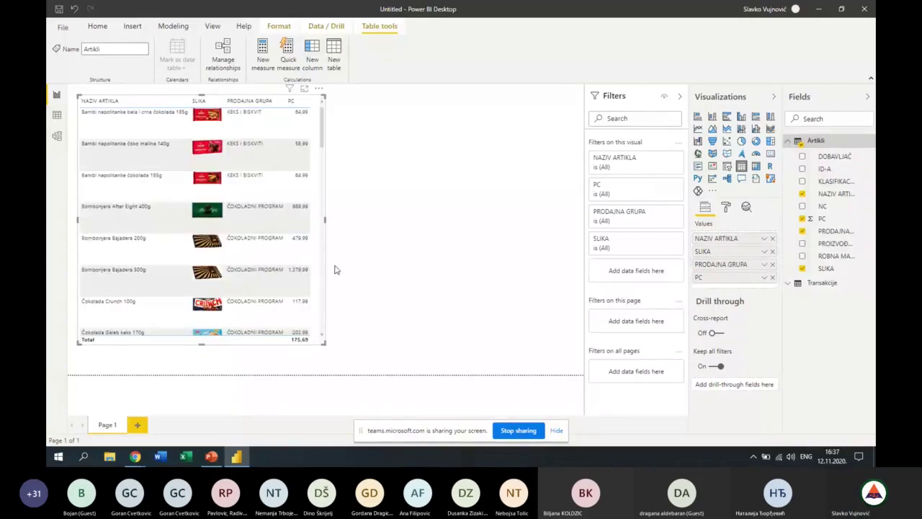
{"action": "left_click_drag", "start_coordinate": [325, 220], "coordinate": [375, 230]}
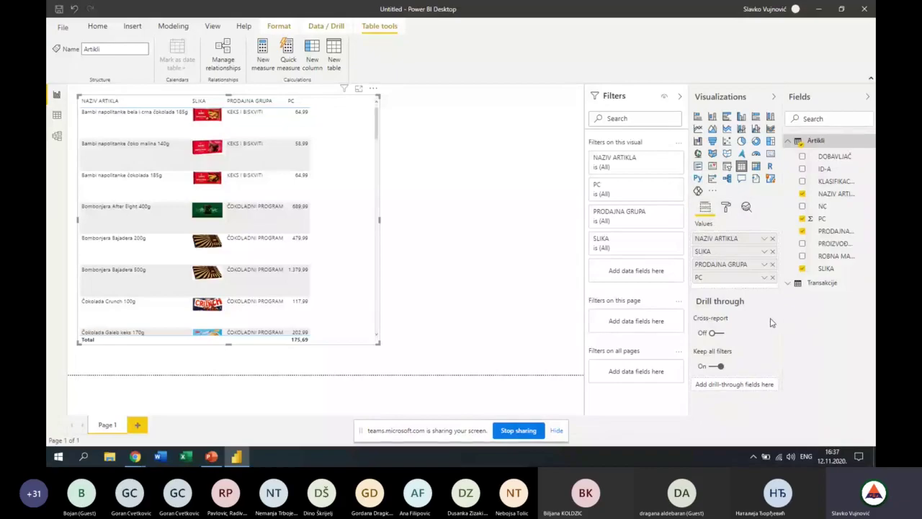
Apply the Bold header style to the product table.
{"action": "left_click", "coordinate": [727, 209]}
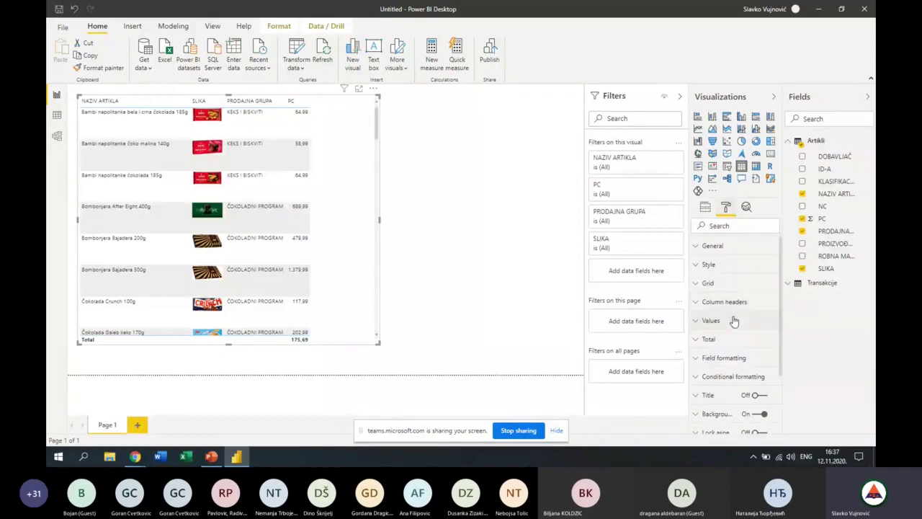
{"action": "left_click", "coordinate": [696, 266]}
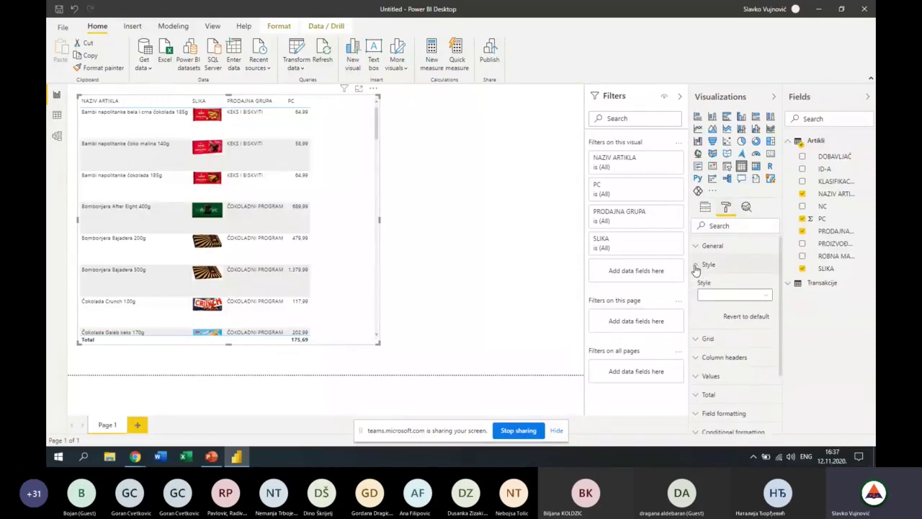
{"action": "left_click", "coordinate": [765, 301]}
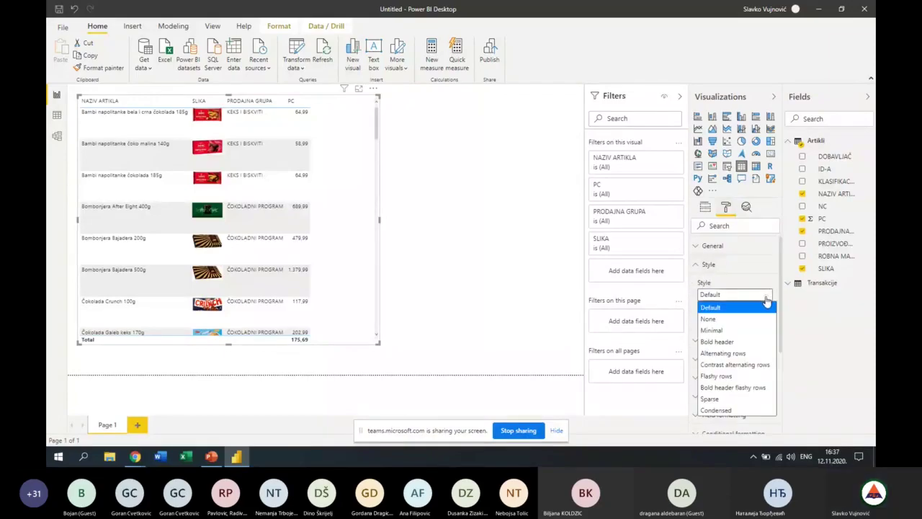
{"action": "left_click", "coordinate": [742, 342]}
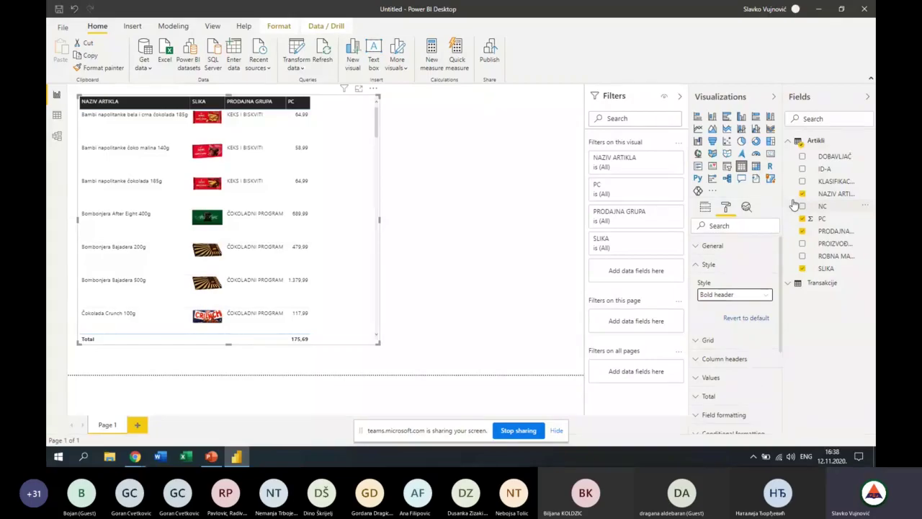
{"action": "left_click", "coordinate": [700, 267]}
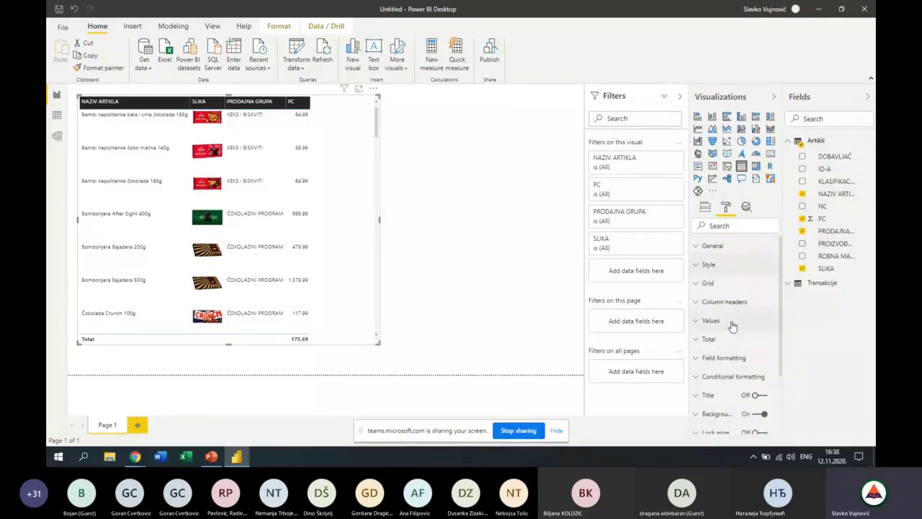
Set the table's column header text size to 16 pt.
{"action": "left_click", "coordinate": [698, 308]}
{"action": "scroll", "coordinate": [757, 325], "scroll_direction": "down", "scroll_amount": 2}
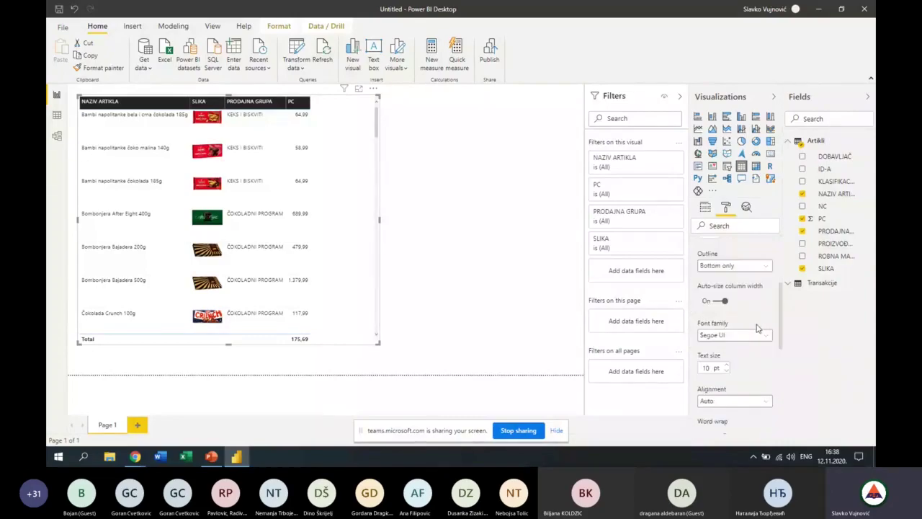
{"action": "scroll", "coordinate": [758, 325], "scroll_direction": "down", "scroll_amount": 2}
{"action": "double_click", "coordinate": [706, 296]}
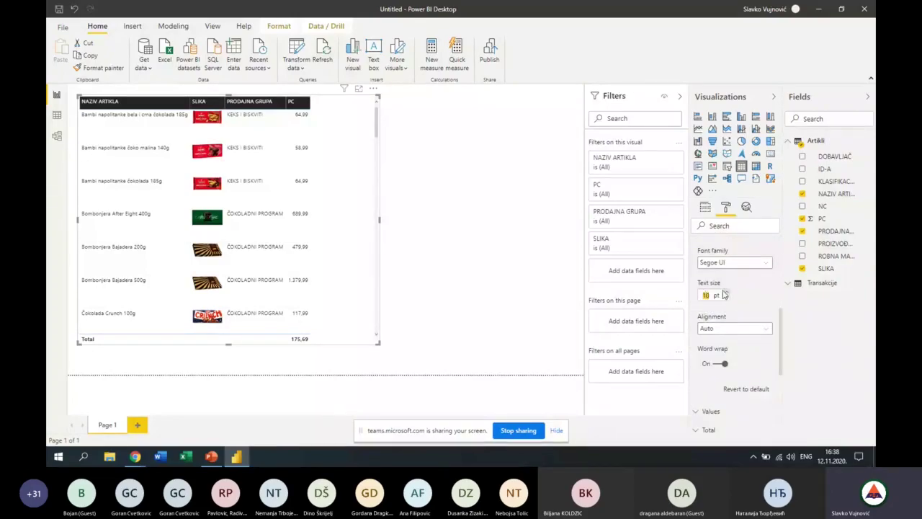
{"action": "type", "text": "16"}
{"action": "key", "text": "Return"}
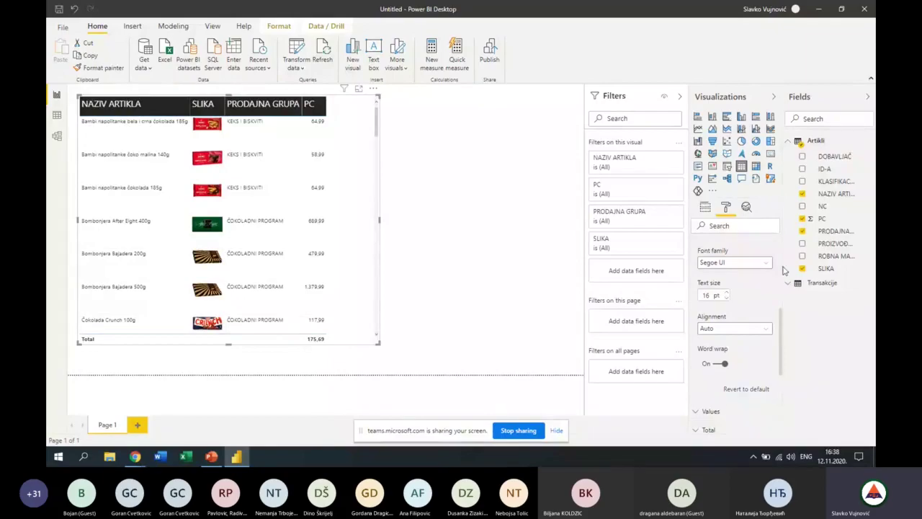
{"action": "scroll", "coordinate": [728, 281], "scroll_direction": "up", "scroll_amount": 3}
{"action": "scroll", "coordinate": [727, 282], "scroll_direction": "up", "scroll_amount": 2}
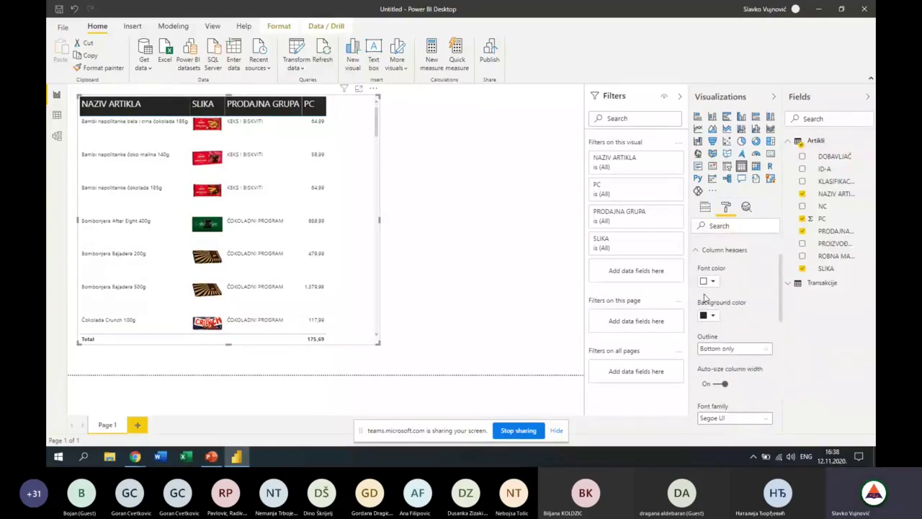
{"action": "left_click", "coordinate": [699, 252]}
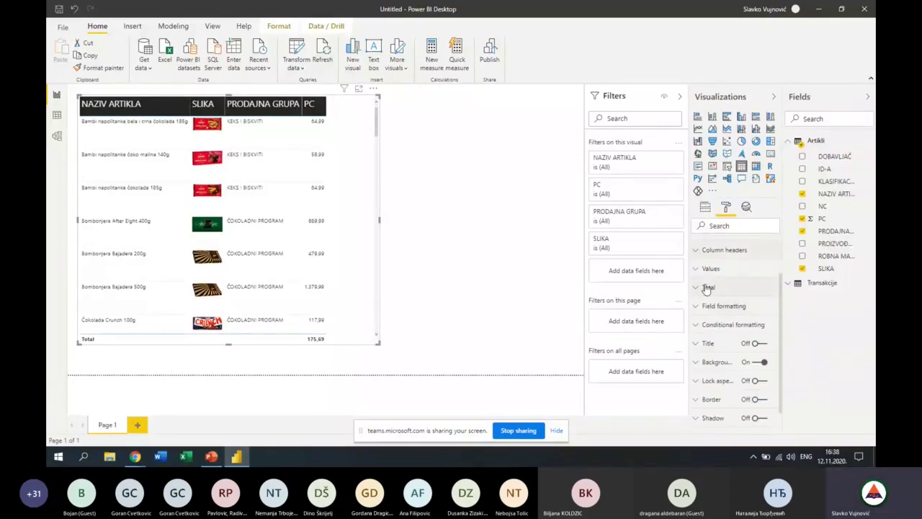
Expand the table's Values formatting settings and scroll to its text options.
{"action": "left_click", "coordinate": [697, 271]}
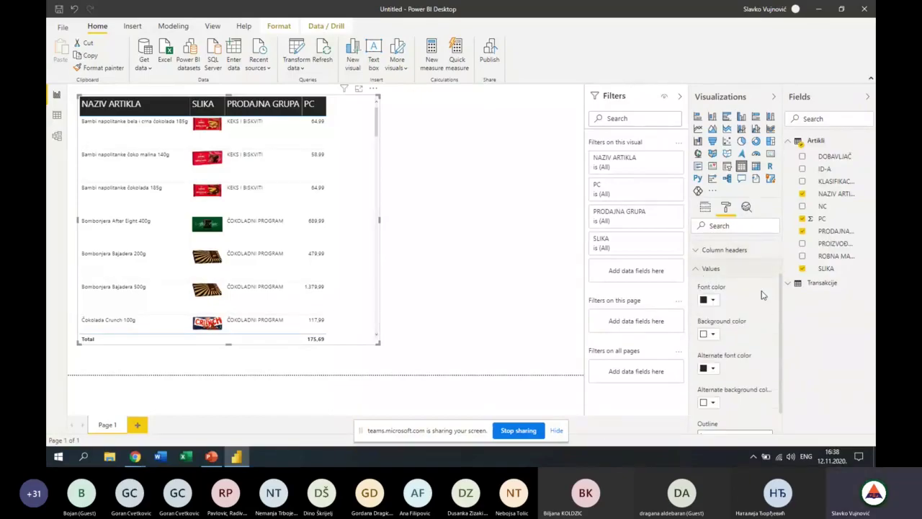
{"action": "scroll", "coordinate": [760, 299], "scroll_direction": "down", "scroll_amount": 1}
{"action": "scroll", "coordinate": [721, 324], "scroll_direction": "down", "scroll_amount": 1}
{"action": "scroll", "coordinate": [721, 345], "scroll_direction": "down", "scroll_amount": 1}
{"action": "scroll", "coordinate": [724, 349], "scroll_direction": "down", "scroll_amount": 1}
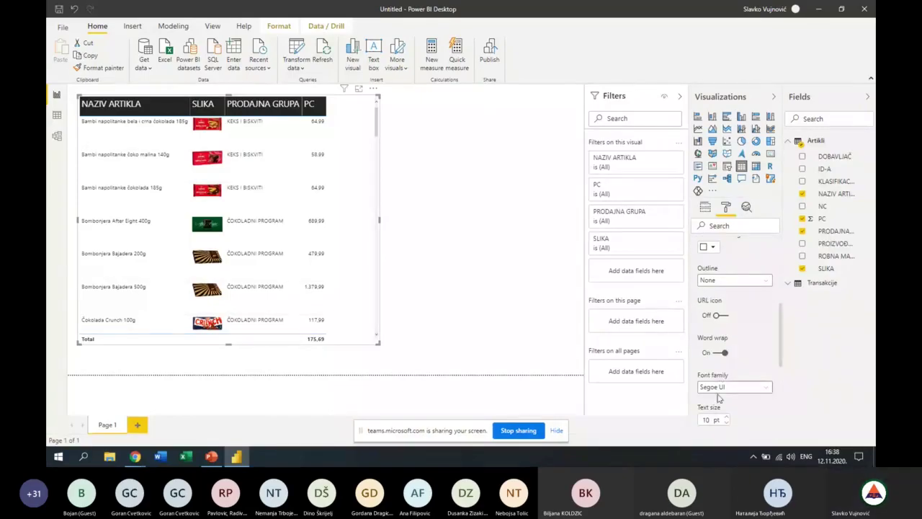
{"action": "scroll", "coordinate": [714, 364], "scroll_direction": "down", "scroll_amount": 1}
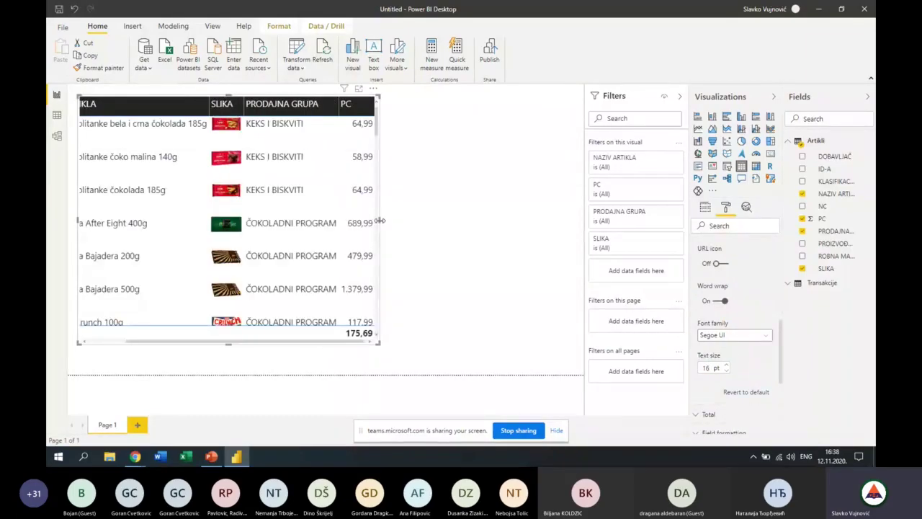
Widen the table and its SLIKA and PC columns, then sort by NAZIV ARTIKLA descending.
{"action": "left_click_drag", "start_coordinate": [379, 221], "coordinate": [500, 228]}
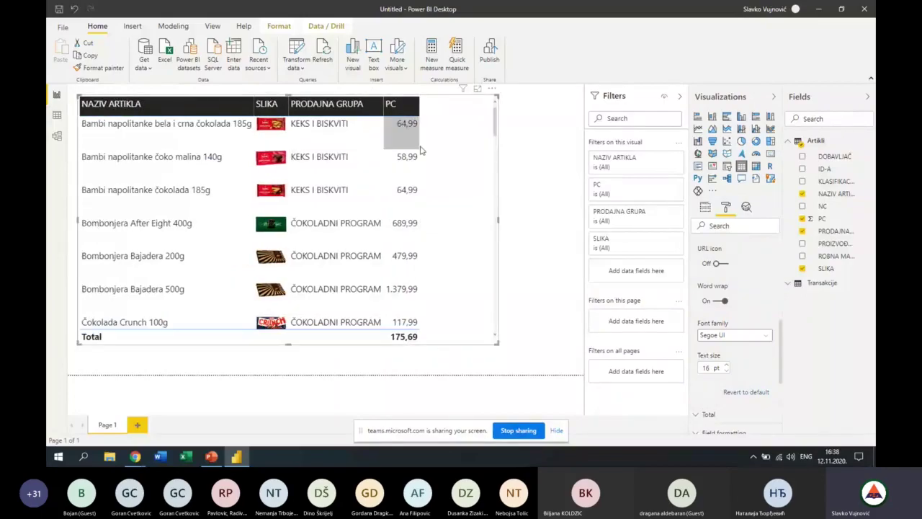
{"action": "mouse_move", "coordinate": [405, 187]}
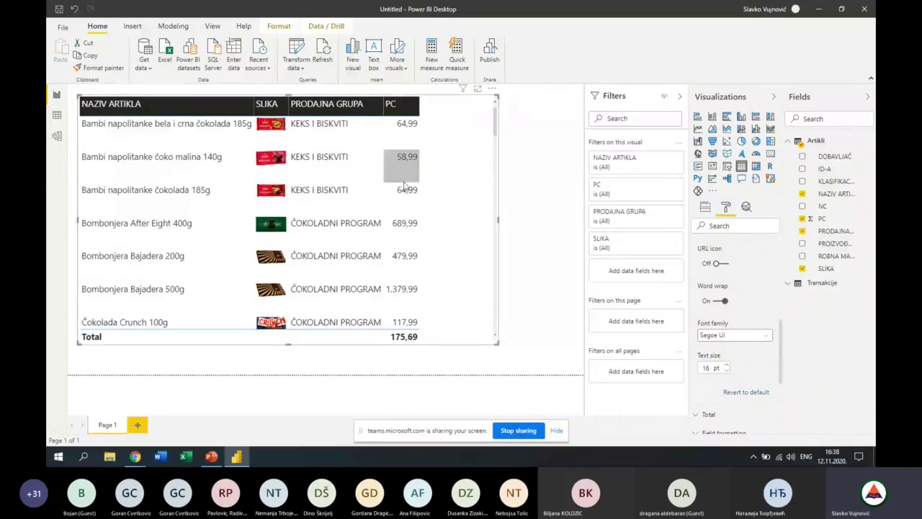
{"action": "mouse_move", "coordinate": [420, 104]}
{"action": "left_mouse_down"}
{"action": "mouse_move", "coordinate": [434, 104]}
{"action": "mouse_move", "coordinate": [393, 106]}
{"action": "left_mouse_up"}
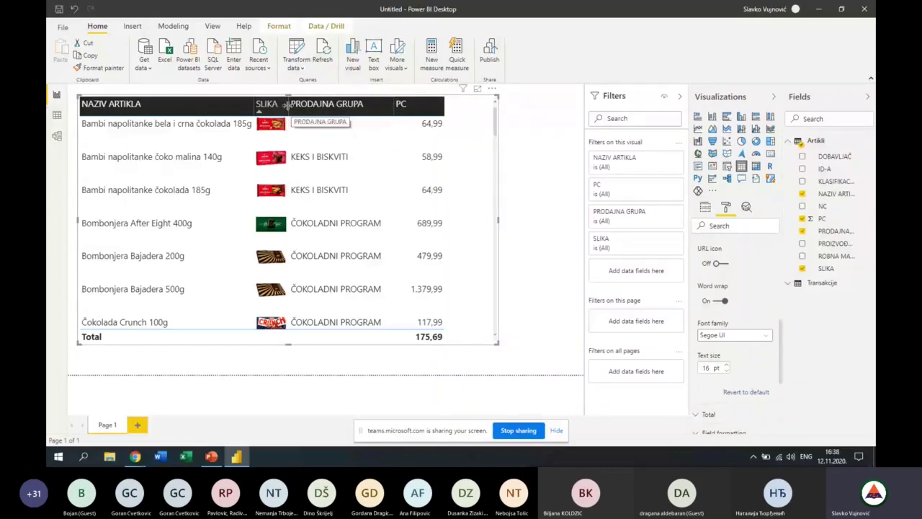
{"action": "mouse_move", "coordinate": [286, 105]}
{"action": "left_mouse_down"}
{"action": "mouse_move", "coordinate": [299, 105]}
{"action": "mouse_move", "coordinate": [268, 105]}
{"action": "left_mouse_up"}
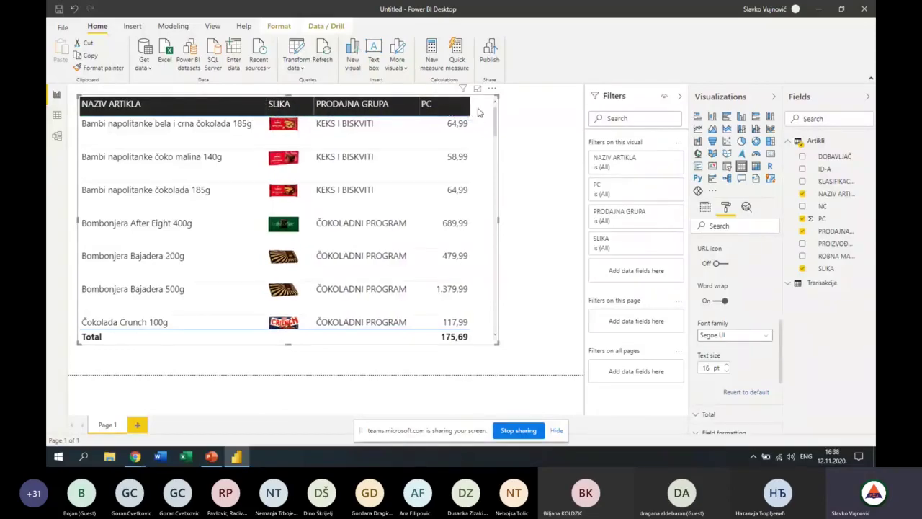
{"action": "left_click_drag", "start_coordinate": [473, 105], "coordinate": [476, 105]}
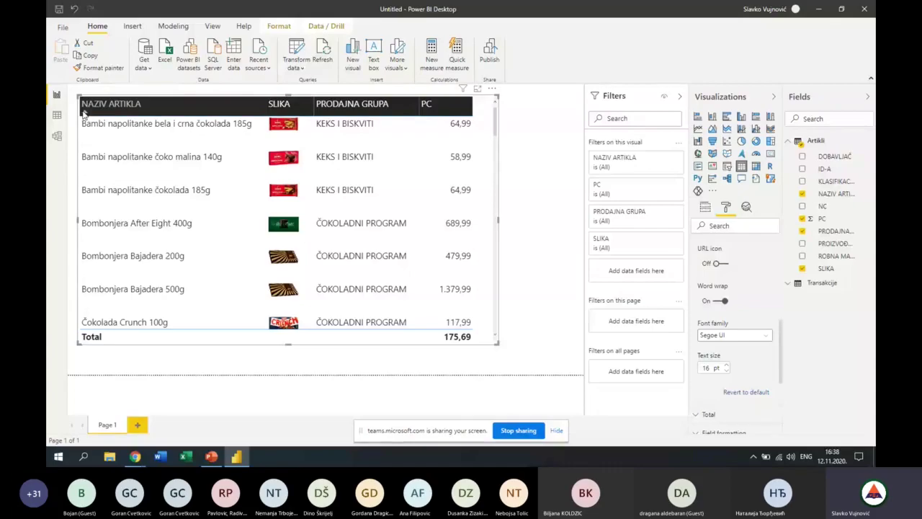
{"action": "left_click", "coordinate": [84, 112]}
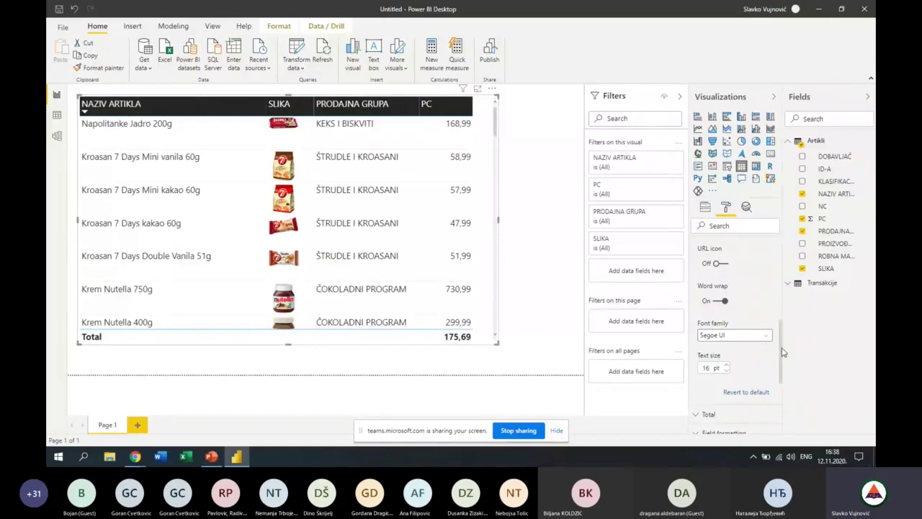
Turn off the Total row in the product table.
{"action": "scroll", "coordinate": [783, 351], "scroll_direction": "up", "scroll_amount": 3}
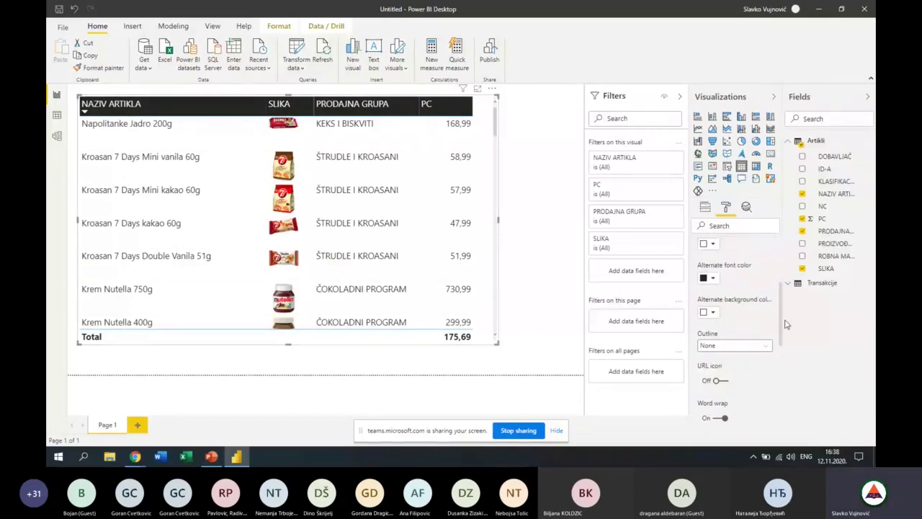
{"action": "left_click_drag", "start_coordinate": [783, 321], "coordinate": [783, 279]}
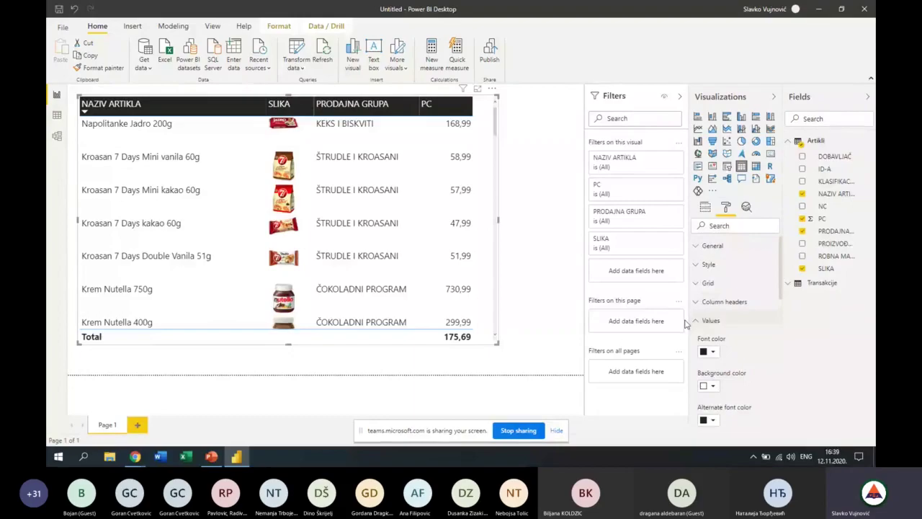
{"action": "left_click", "coordinate": [699, 319]}
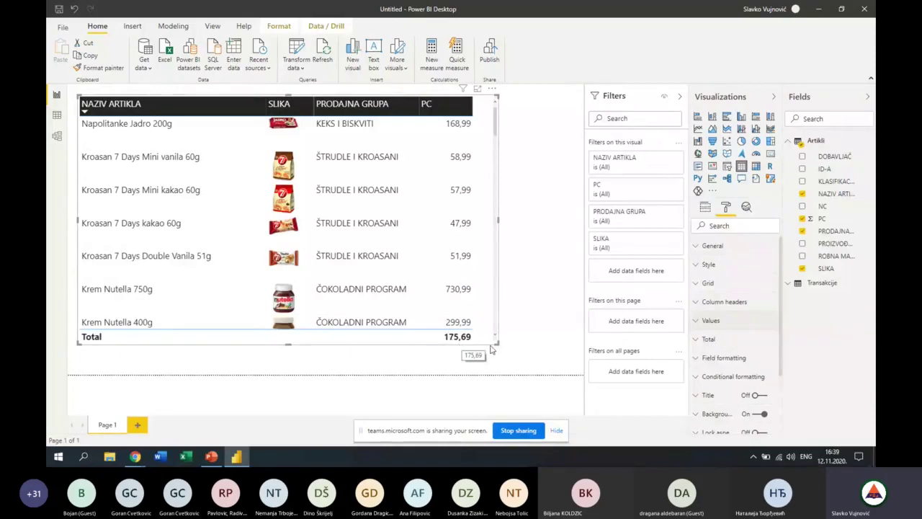
{"action": "left_click", "coordinate": [704, 339]}
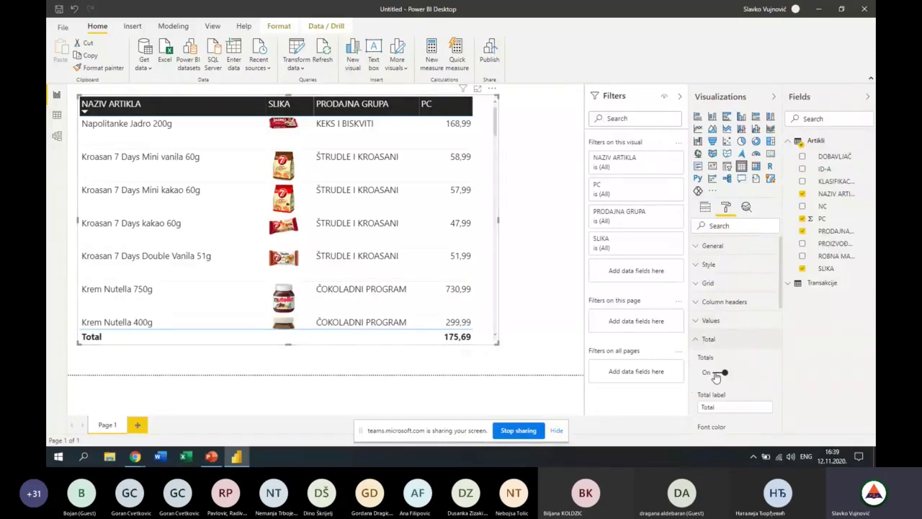
{"action": "left_click", "coordinate": [715, 374]}
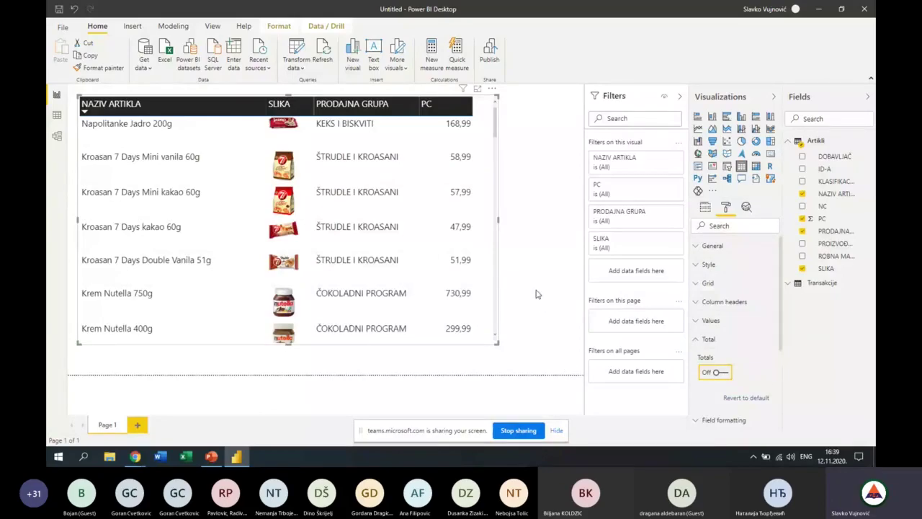
Add a border around the product table.
{"action": "scroll", "coordinate": [757, 309], "scroll_direction": "down", "scroll_amount": 3}
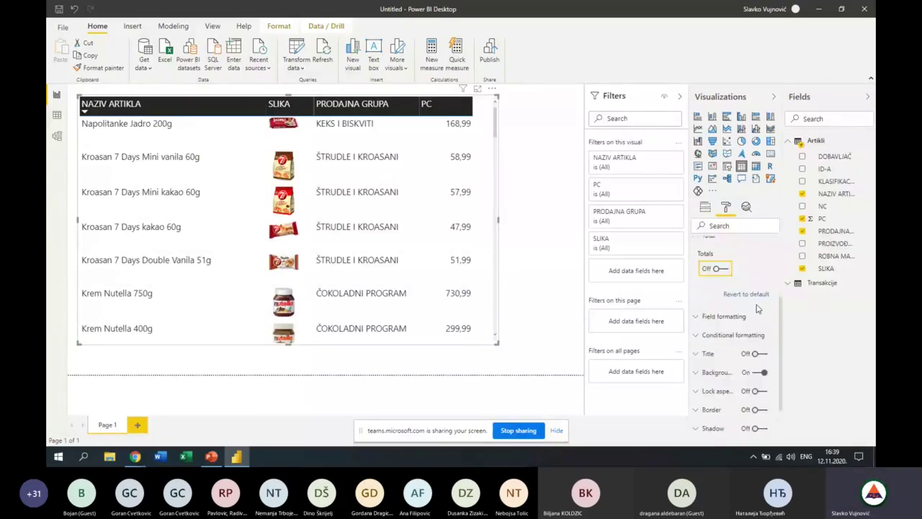
{"action": "scroll", "coordinate": [757, 308], "scroll_direction": "down", "scroll_amount": 1}
{"action": "scroll", "coordinate": [757, 308], "scroll_direction": "down", "scroll_amount": 1}
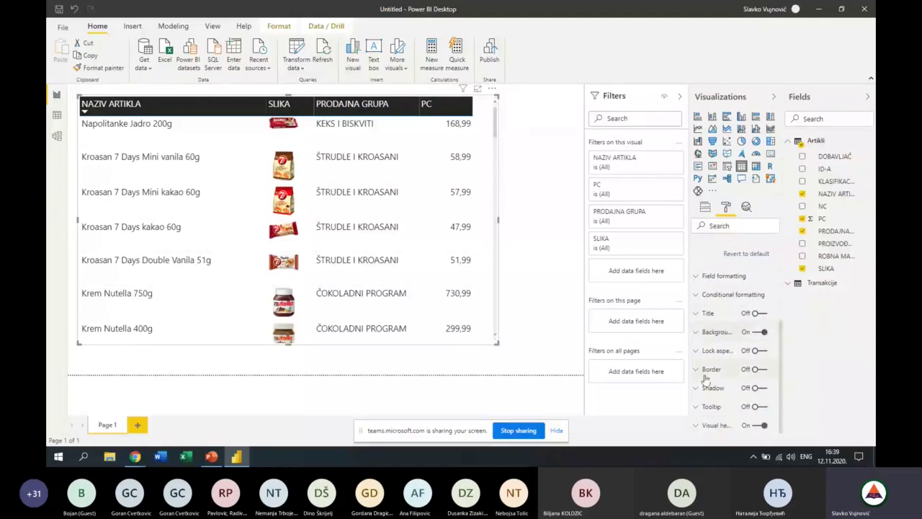
{"action": "left_click", "coordinate": [762, 369]}
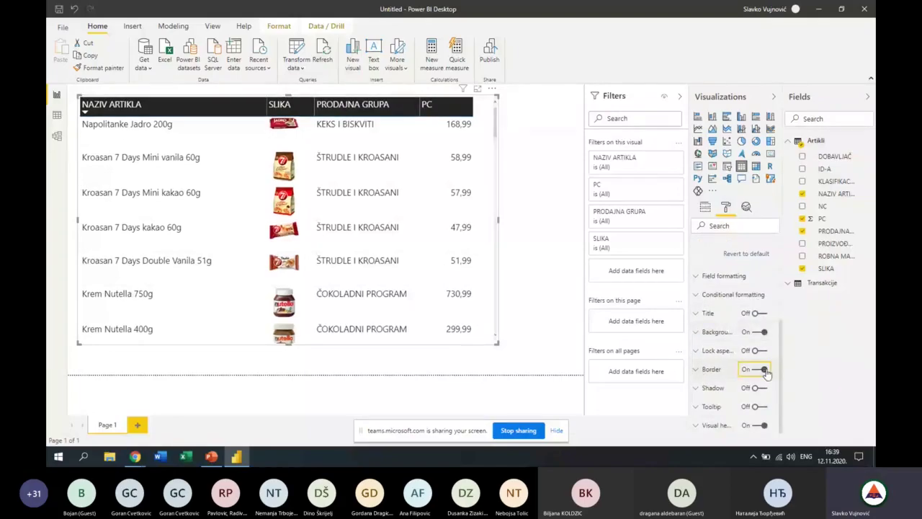
{"action": "left_click", "coordinate": [561, 266]}
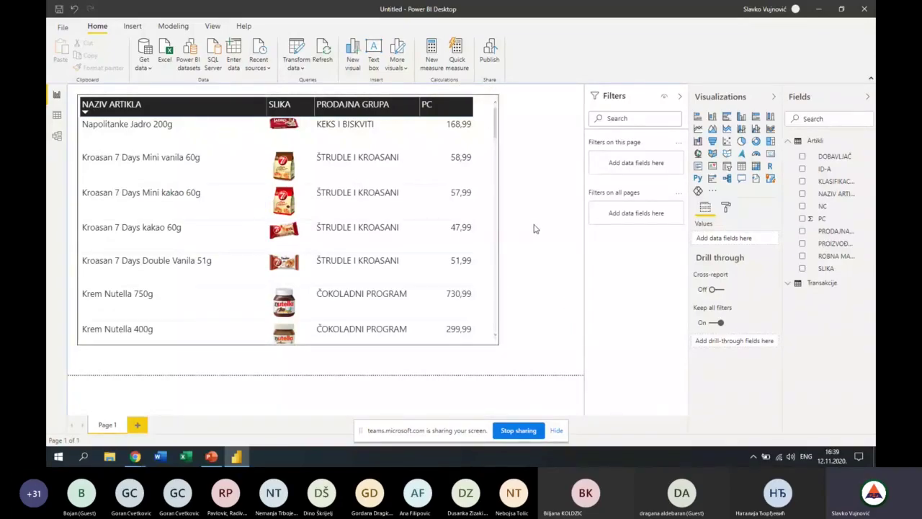
{"action": "mouse_move", "coordinate": [288, 217]}
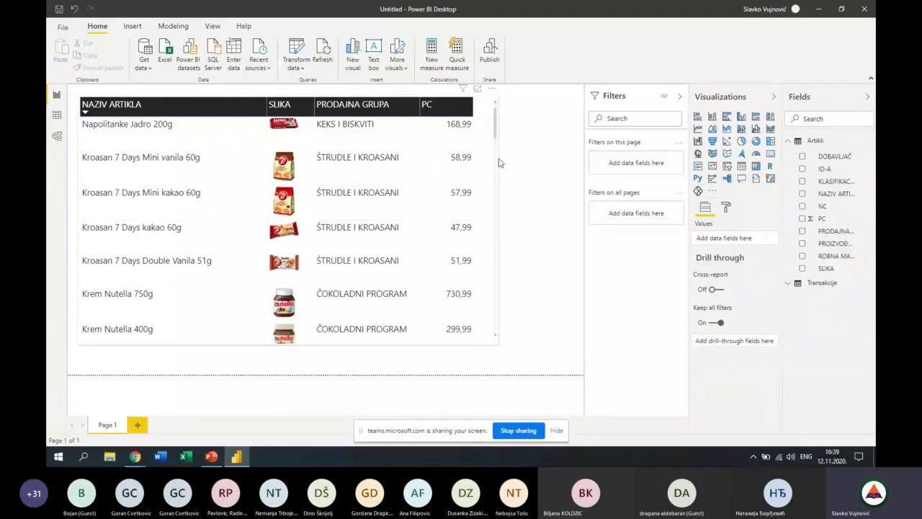
Give the product table a drop shadow.
{"action": "left_click", "coordinate": [496, 217]}
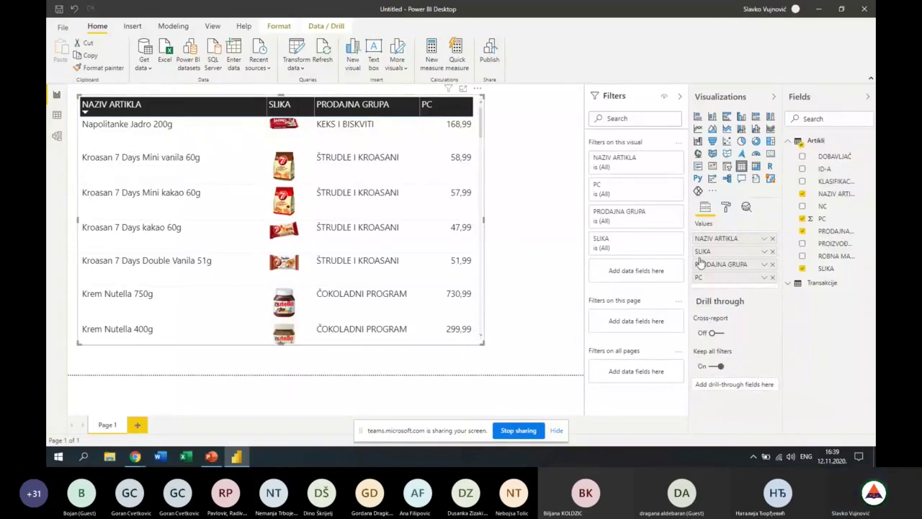
{"action": "left_click", "coordinate": [726, 209]}
{"action": "scroll", "coordinate": [742, 295], "scroll_direction": "down", "scroll_amount": 2}
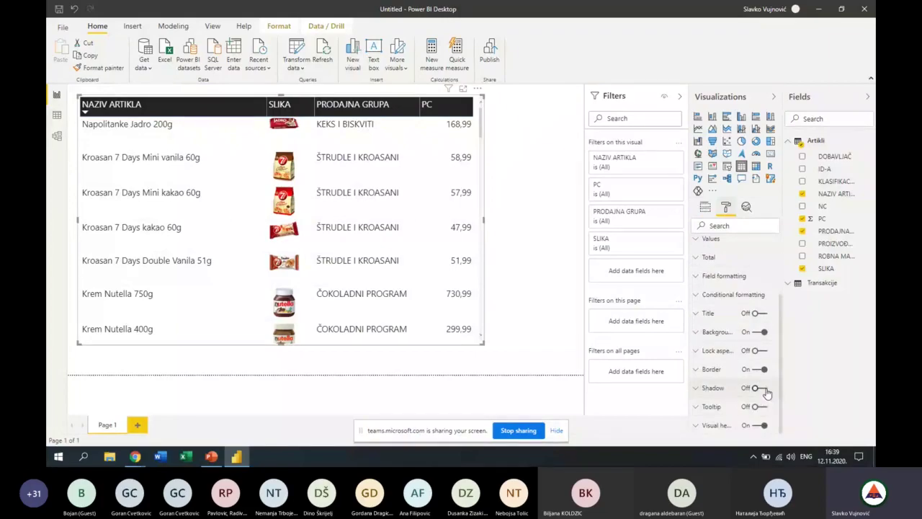
{"action": "left_click", "coordinate": [765, 389]}
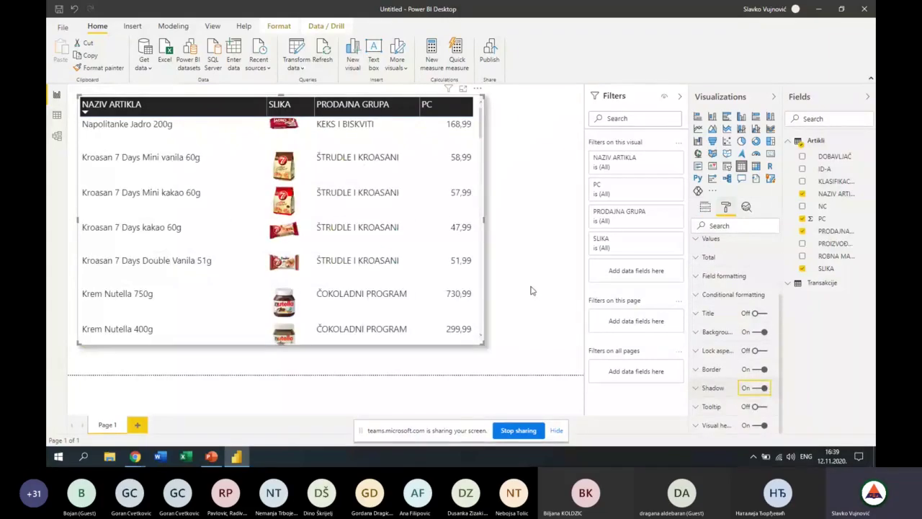
{"action": "left_click", "coordinate": [558, 288]}
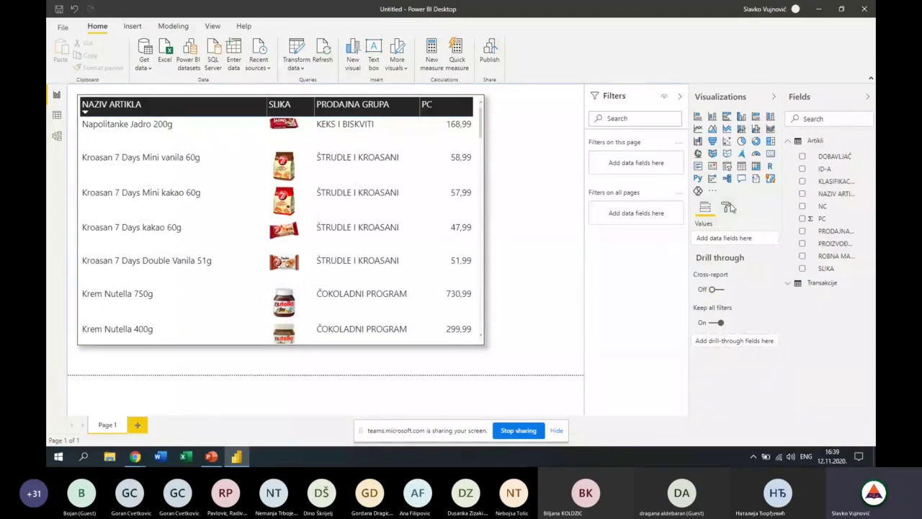
Select the product table and expand its Field formatting settings.
{"action": "left_click", "coordinate": [728, 208]}
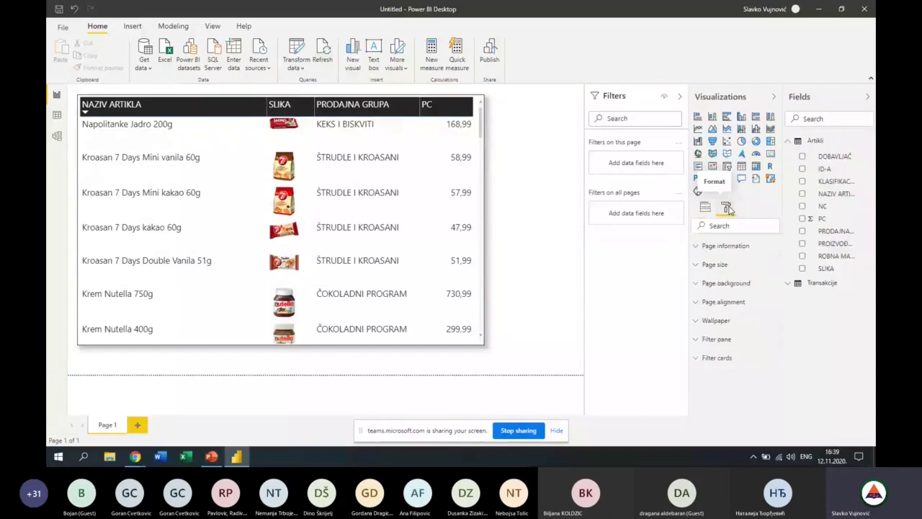
{"action": "left_click", "coordinate": [338, 99]}
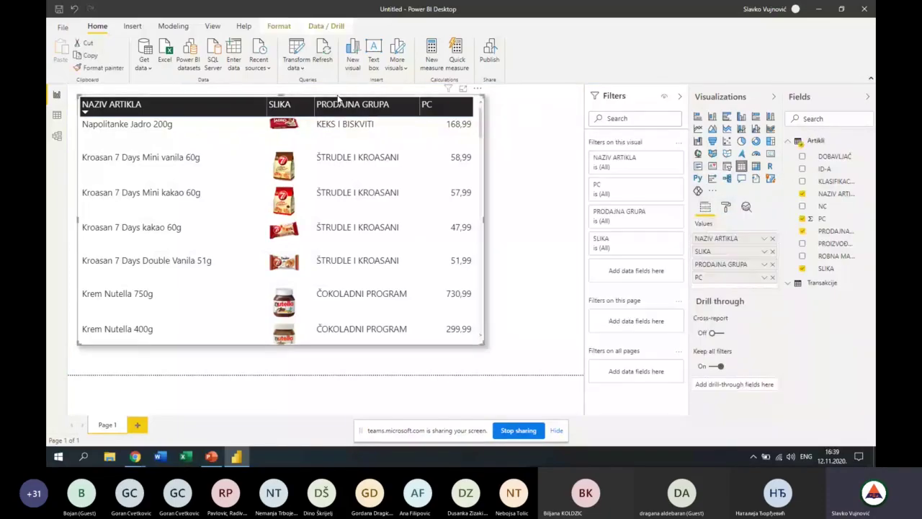
{"action": "left_click", "coordinate": [725, 206]}
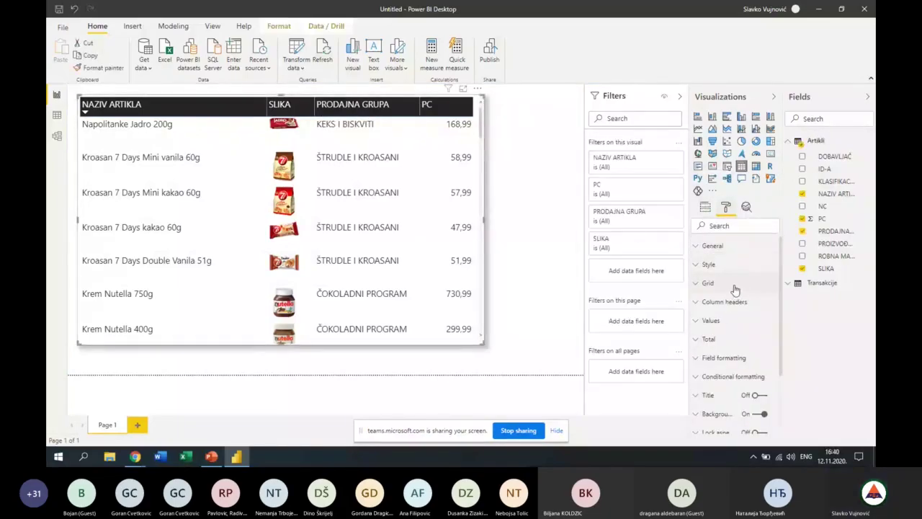
{"action": "scroll", "coordinate": [737, 294], "scroll_direction": "down", "scroll_amount": 1}
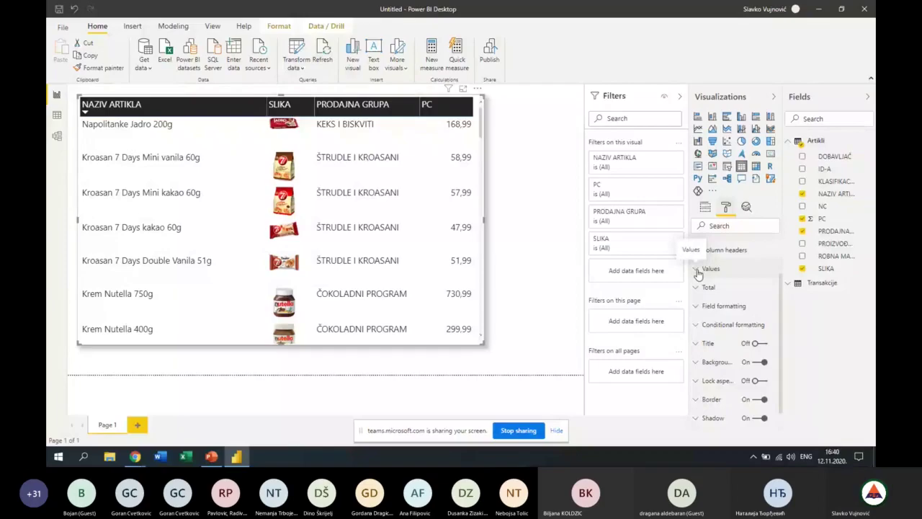
{"action": "left_click", "coordinate": [697, 273]}
{"action": "left_click", "coordinate": [697, 272]}
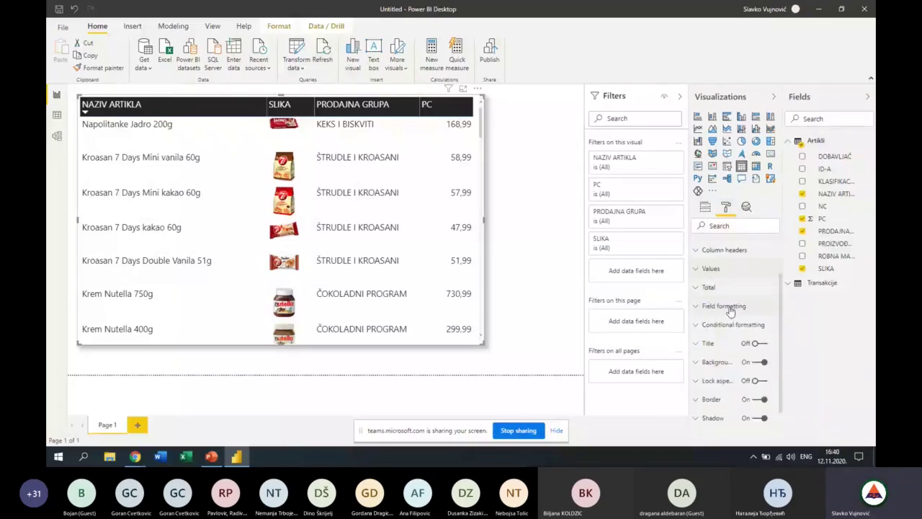
{"action": "scroll", "coordinate": [697, 279], "scroll_direction": "down", "scroll_amount": 1}
{"action": "left_click", "coordinate": [697, 278]}
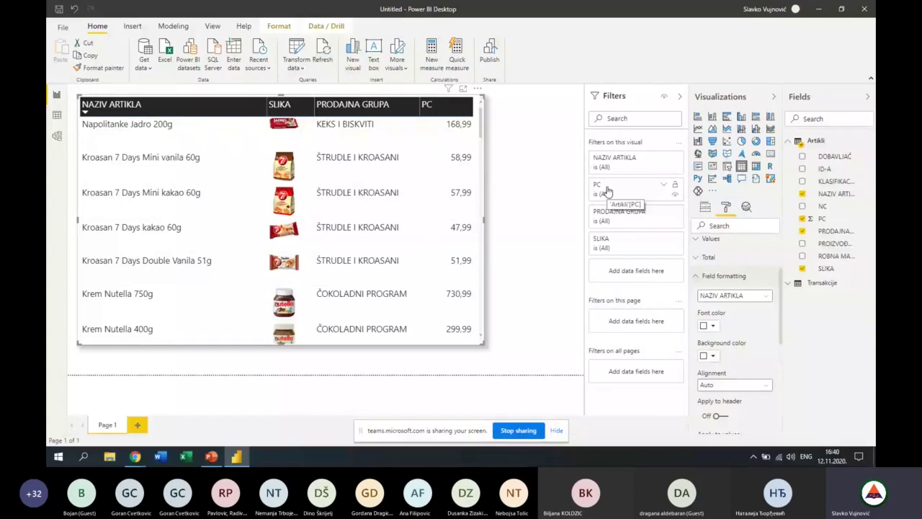
Give the PRODAJNA GRUPA column a pale yellow background and dark blue font.
{"action": "left_click", "coordinate": [761, 299]}
{"action": "left_click", "coordinate": [744, 333]}
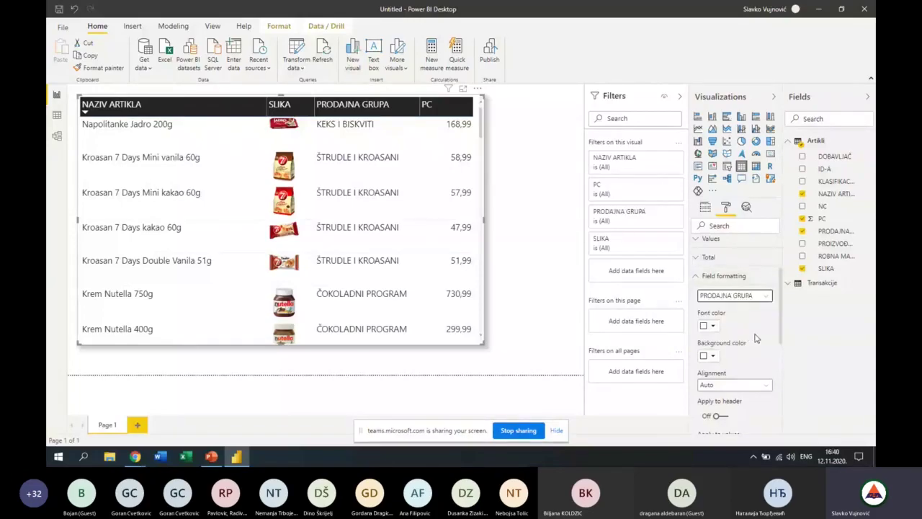
{"action": "left_click", "coordinate": [714, 357]}
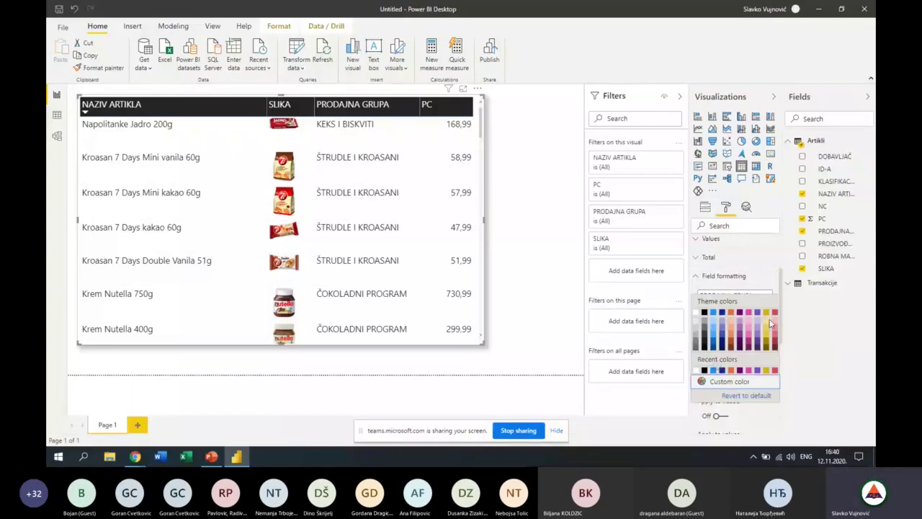
{"action": "left_click", "coordinate": [767, 320]}
{"action": "left_click", "coordinate": [712, 326]}
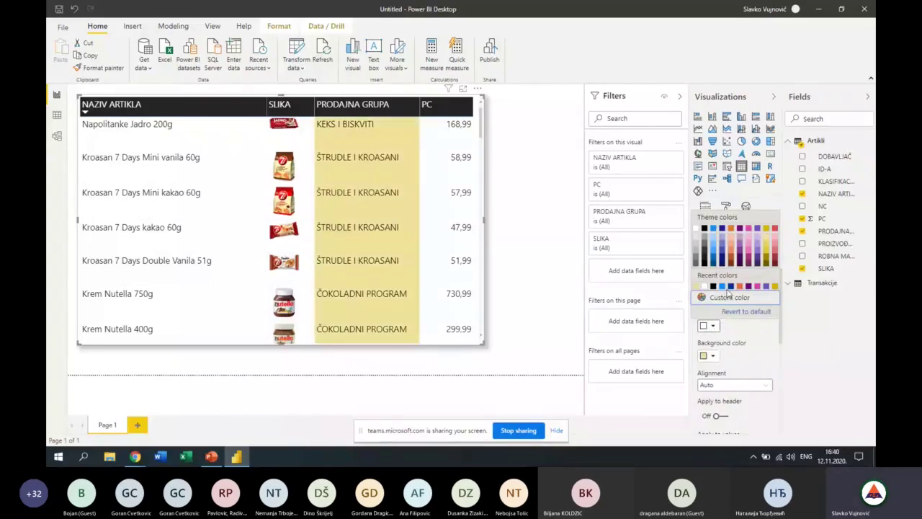
{"action": "left_click", "coordinate": [730, 288]}
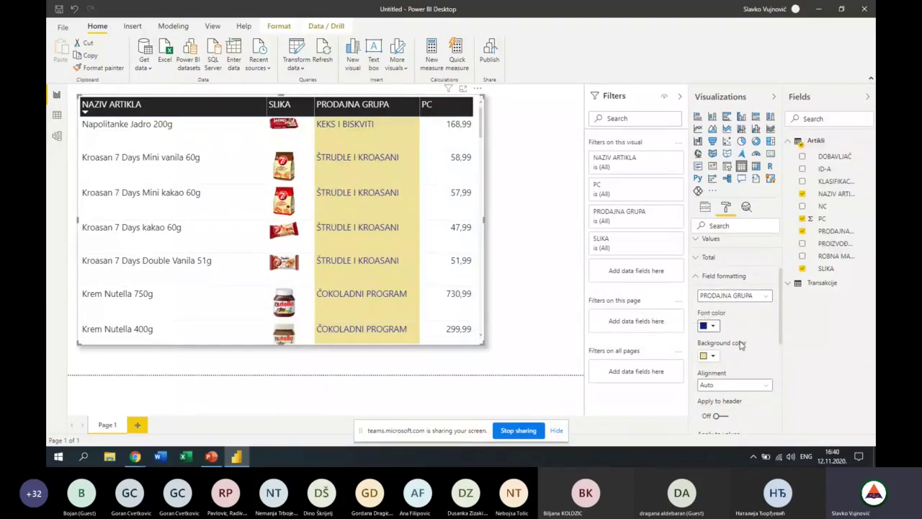
{"action": "left_click", "coordinate": [697, 276]}
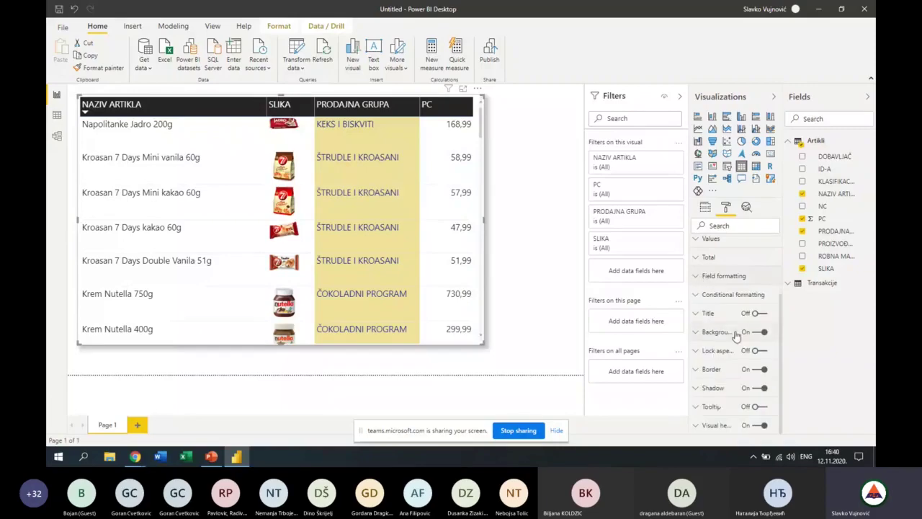
Point the table's conditional formatting settings at the PC column.
{"action": "left_click", "coordinate": [698, 296]}
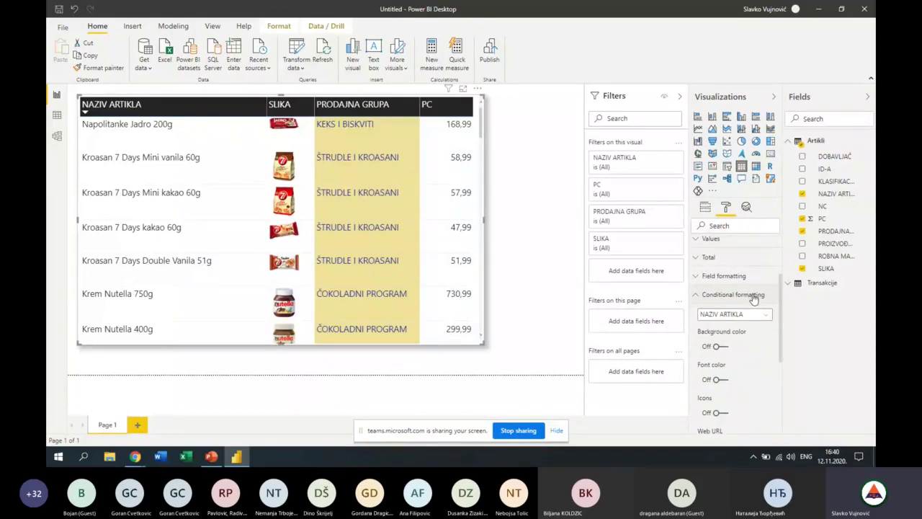
{"action": "left_click", "coordinate": [768, 322]}
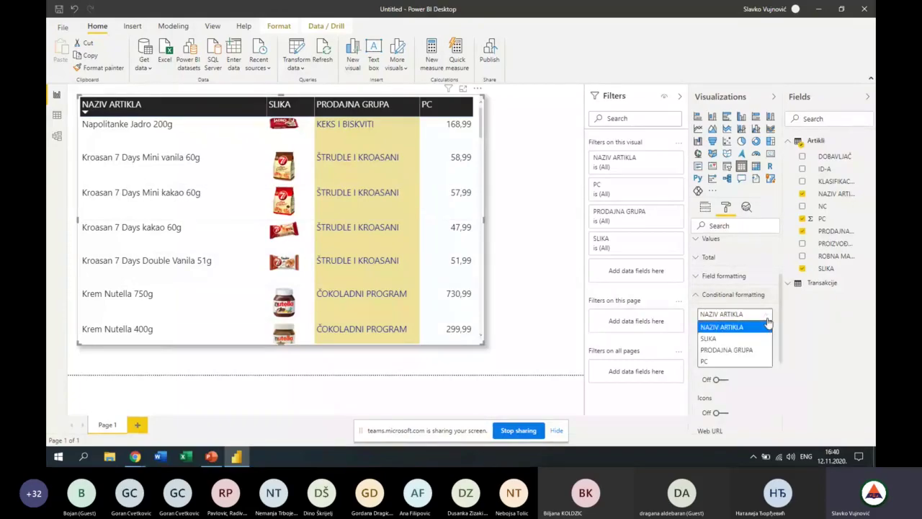
{"action": "left_click", "coordinate": [727, 361]}
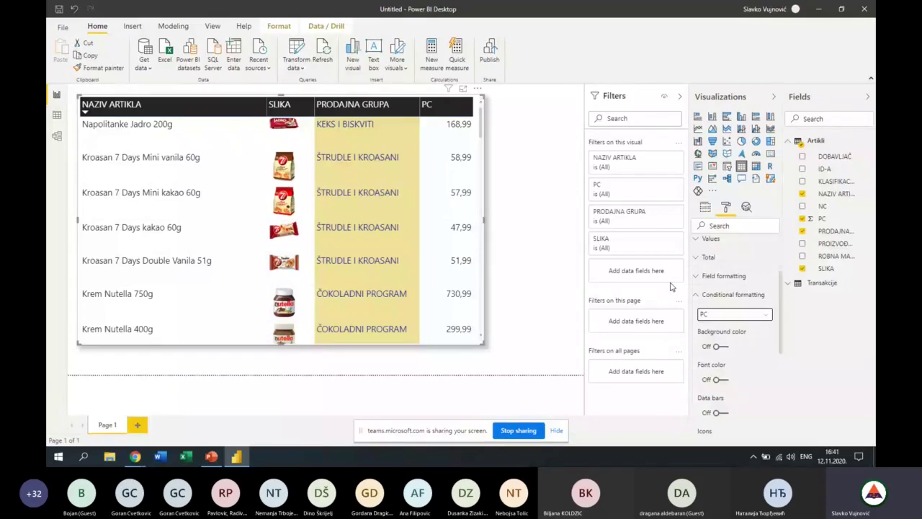
{"action": "scroll", "coordinate": [753, 360], "scroll_direction": "down", "scroll_amount": 1}
{"action": "scroll", "coordinate": [738, 328], "scroll_direction": "down", "scroll_amount": 2}
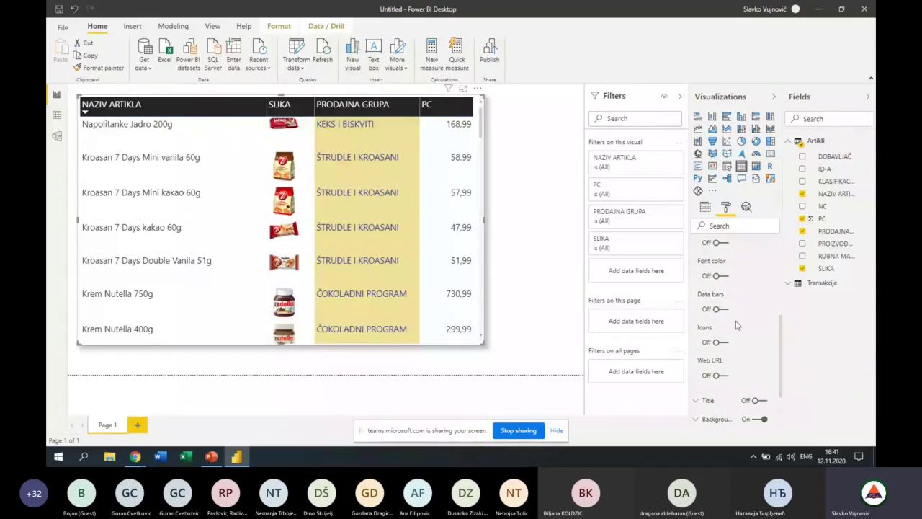
{"action": "scroll", "coordinate": [736, 329], "scroll_direction": "down", "scroll_amount": 1}
{"action": "scroll", "coordinate": [737, 329], "scroll_direction": "up", "scroll_amount": 2}
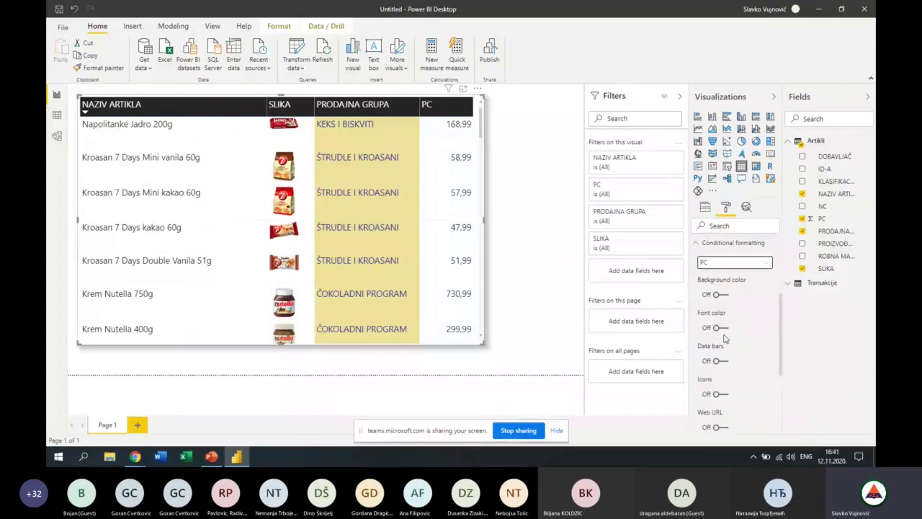
Try data bars and then icons on the PC column, leaving both off.
{"action": "left_click", "coordinate": [724, 362]}
{"action": "left_click", "coordinate": [724, 362]}
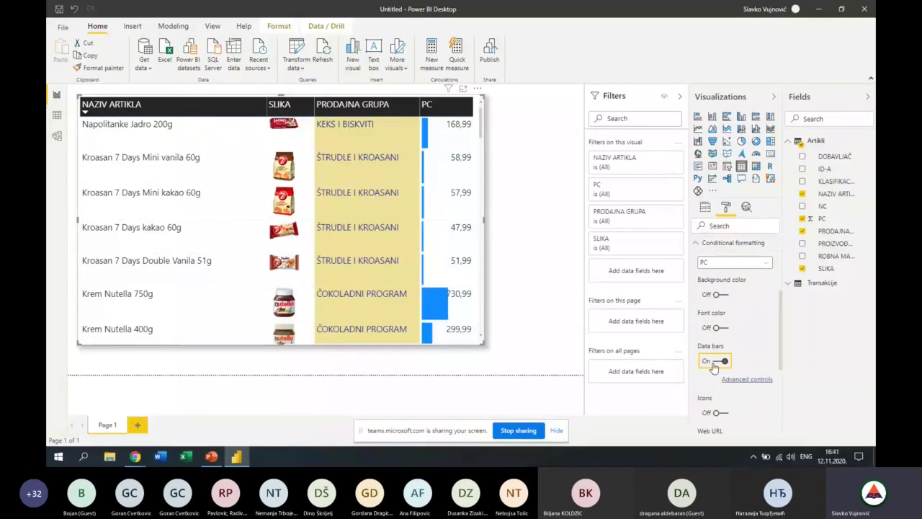
{"action": "left_click", "coordinate": [720, 362]}
{"action": "scroll", "coordinate": [758, 373], "scroll_direction": "down", "scroll_amount": 2}
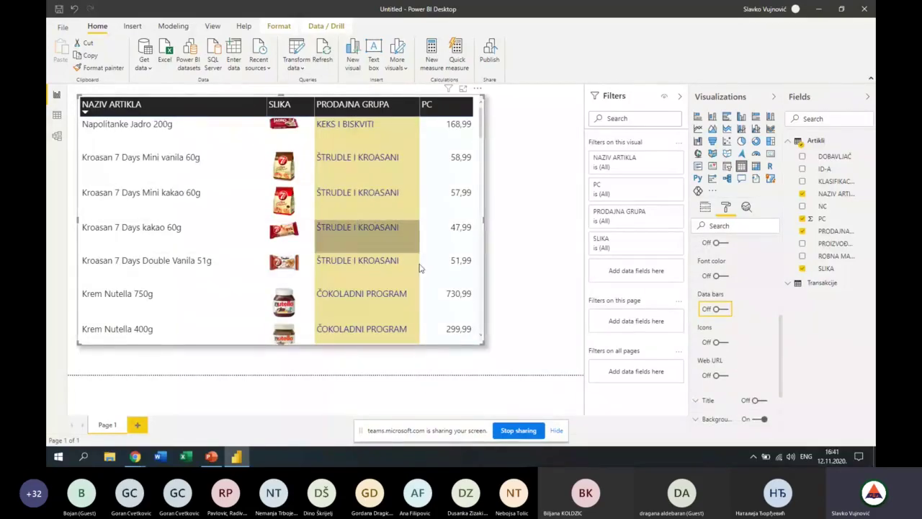
{"action": "left_click", "coordinate": [720, 343]}
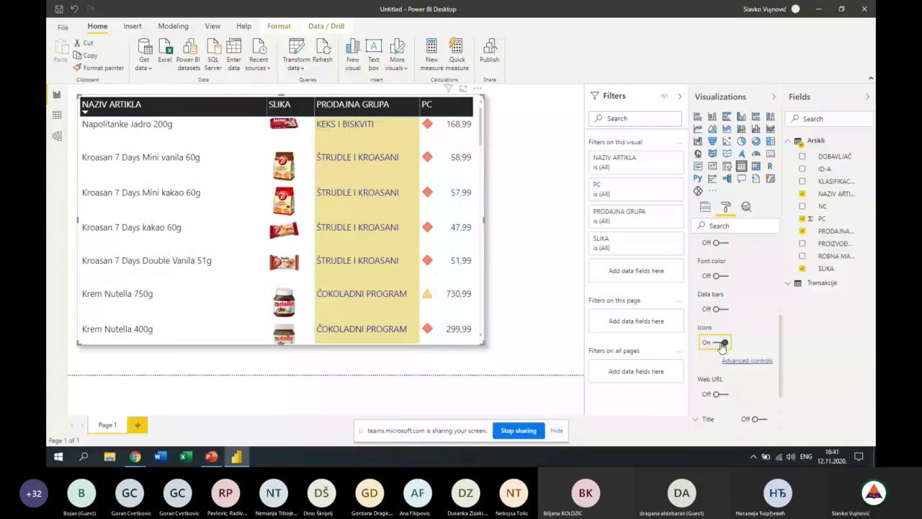
{"action": "left_click", "coordinate": [720, 343]}
{"action": "scroll", "coordinate": [724, 331], "scroll_direction": "down", "scroll_amount": 1}
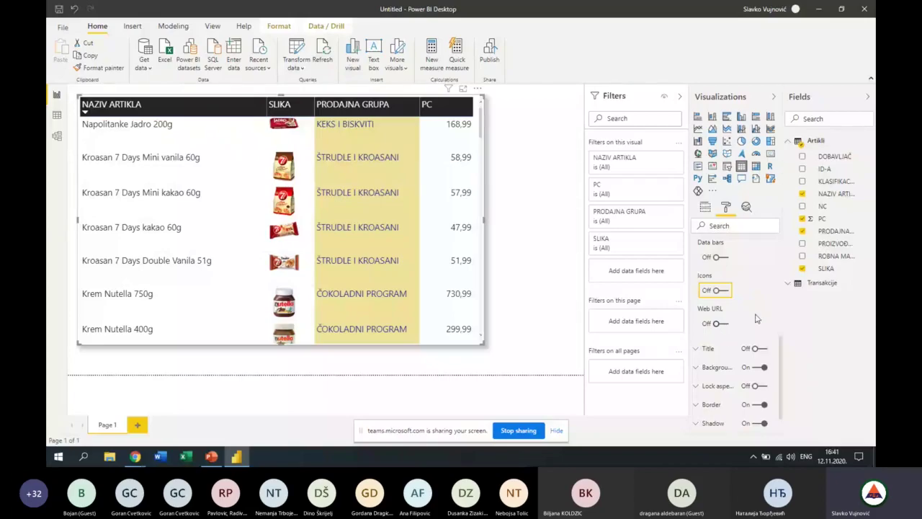
{"action": "scroll", "coordinate": [755, 319], "scroll_direction": "up", "scroll_amount": 3}
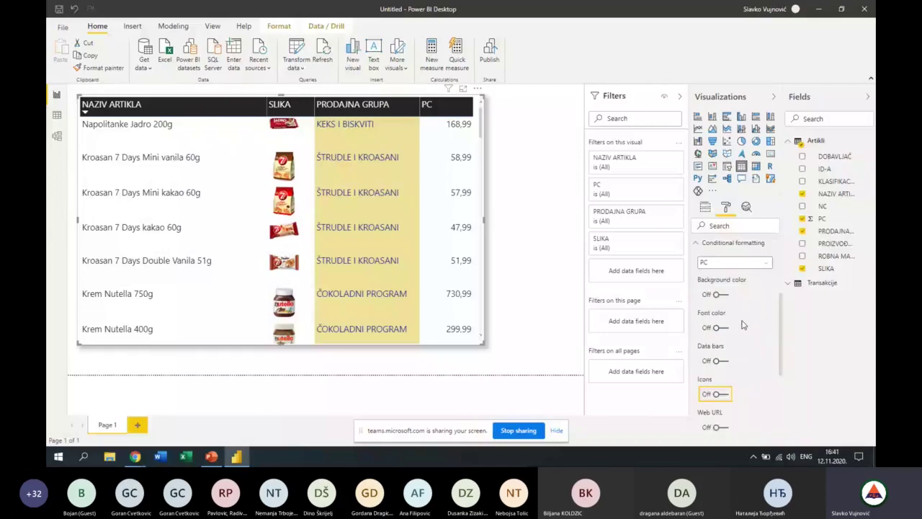
Turn on background colour scaling for PC and scroll the table to check the blue shading.
{"action": "left_click", "coordinate": [723, 295]}
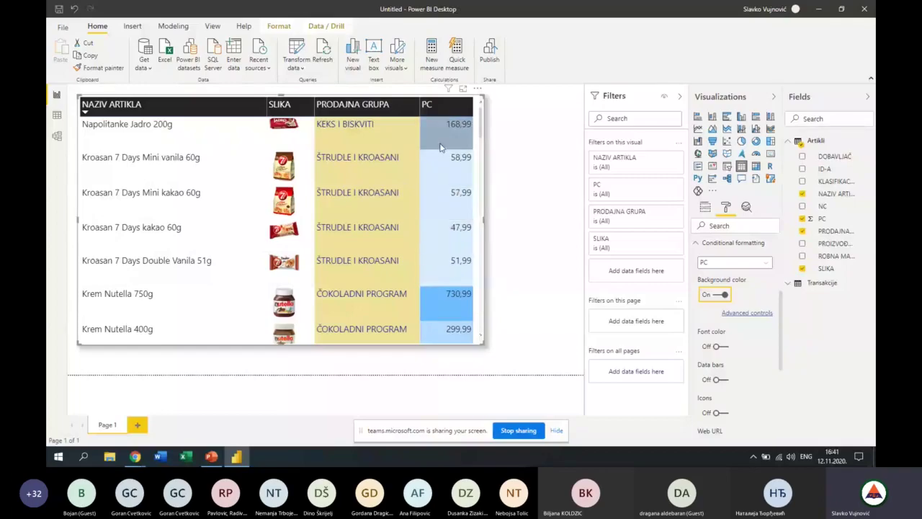
{"action": "scroll", "coordinate": [447, 260], "scroll_direction": "down", "scroll_amount": 2}
{"action": "scroll", "coordinate": [447, 260], "scroll_direction": "down", "scroll_amount": 2}
{"action": "scroll", "coordinate": [447, 260], "scroll_direction": "down", "scroll_amount": 1}
{"action": "scroll", "coordinate": [449, 261], "scroll_direction": "down", "scroll_amount": 2}
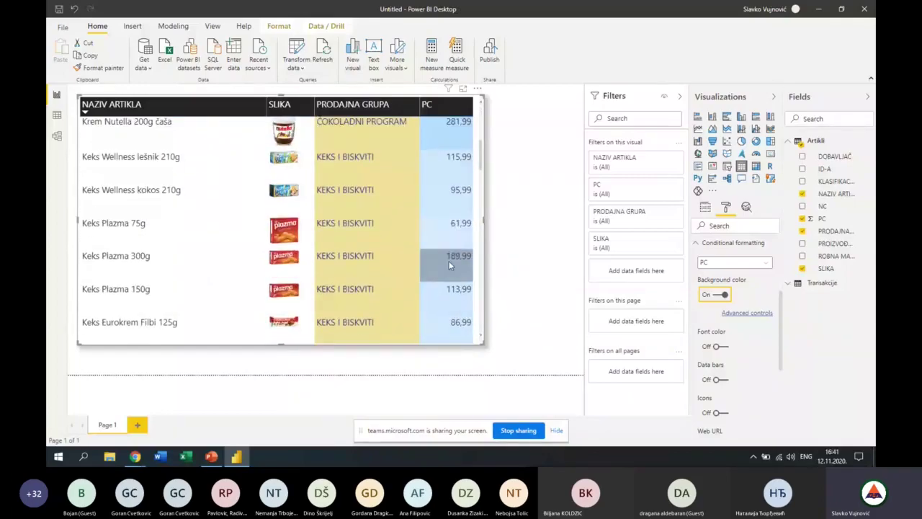
{"action": "scroll", "coordinate": [450, 261], "scroll_direction": "down", "scroll_amount": 5}
{"action": "scroll", "coordinate": [450, 262], "scroll_direction": "down", "scroll_amount": 1}
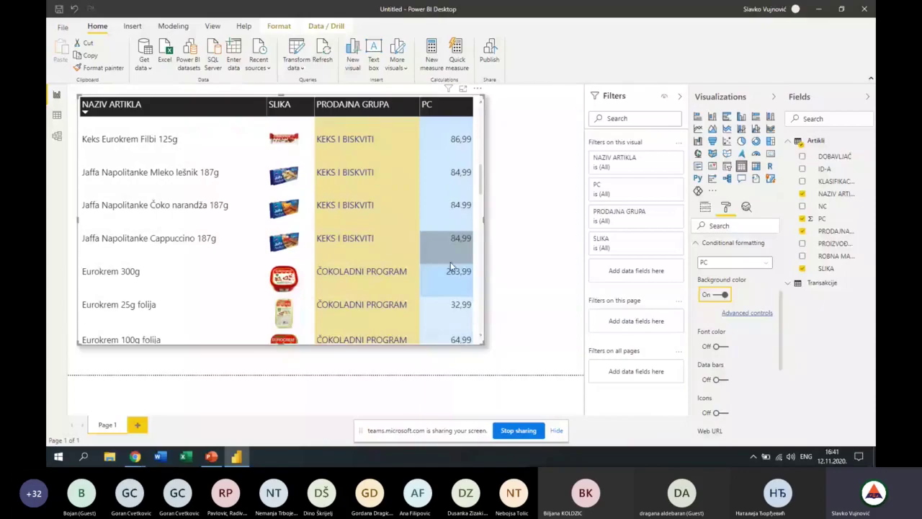
{"action": "scroll", "coordinate": [451, 262], "scroll_direction": "up", "scroll_amount": 5}
{"action": "scroll", "coordinate": [453, 262], "scroll_direction": "up", "scroll_amount": 2}
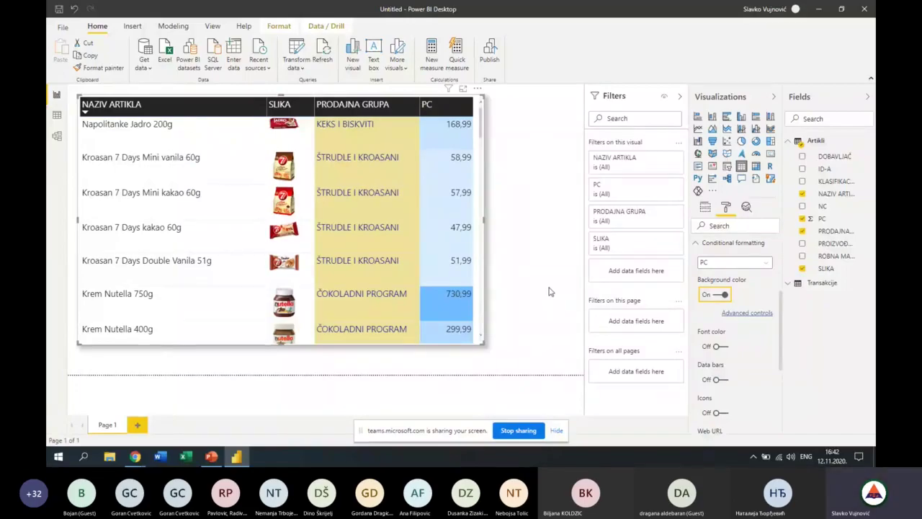
{"action": "left_click", "coordinate": [749, 314]}
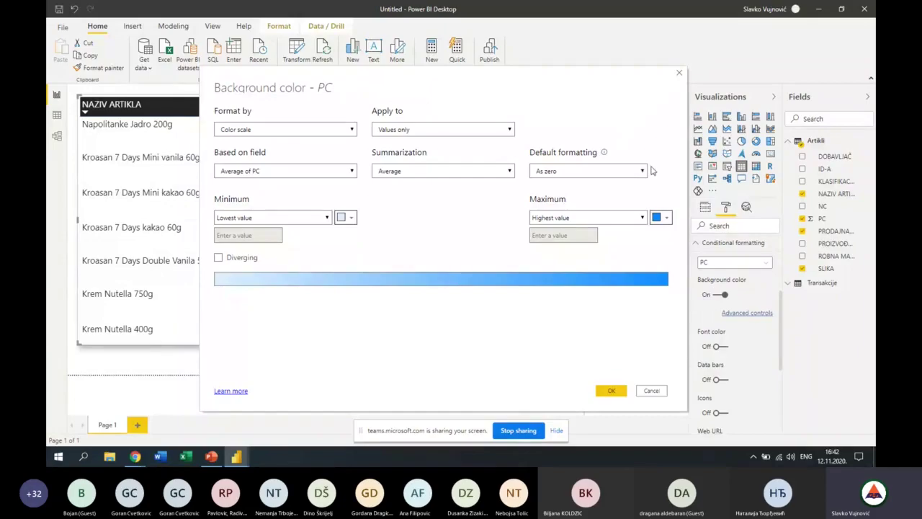
{"action": "left_click", "coordinate": [653, 390]}
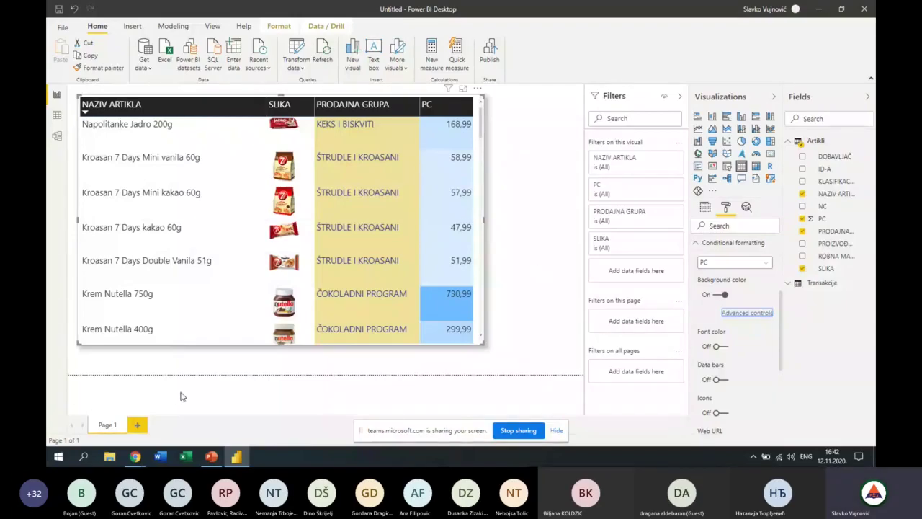
Rename the first report page to STRANICA 1.
{"action": "left_click", "coordinate": [108, 425]}
{"action": "type", "text": "RAICA"}
{"action": "key", "text": "BackSpace"}
{"action": "key", "text": "BackSpace"}
{"action": "key", "text": "BackSpace"}
{"action": "type", "text": "STRANICA 1"}
{"action": "key", "text": "Return"}
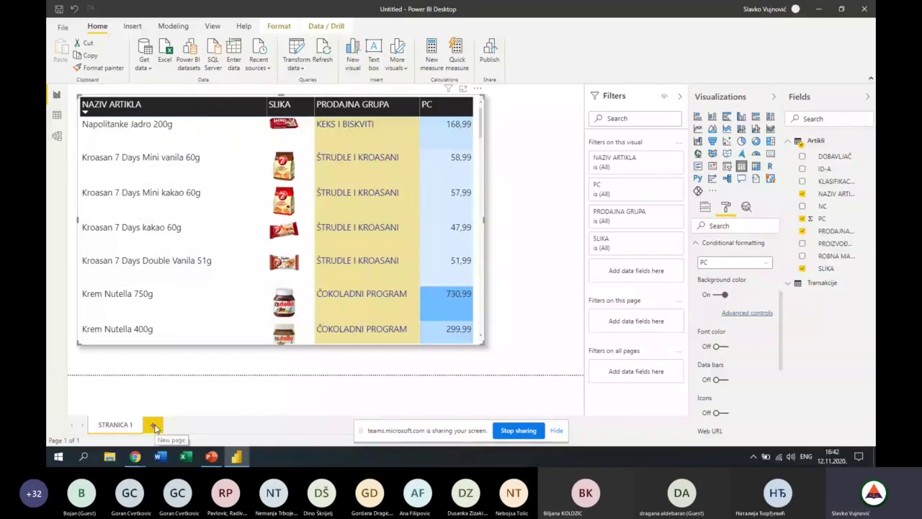
Add a new report page and name it STRANICA 2.
{"action": "left_click", "coordinate": [154, 426]}
{"action": "double_click", "coordinate": [163, 425]}
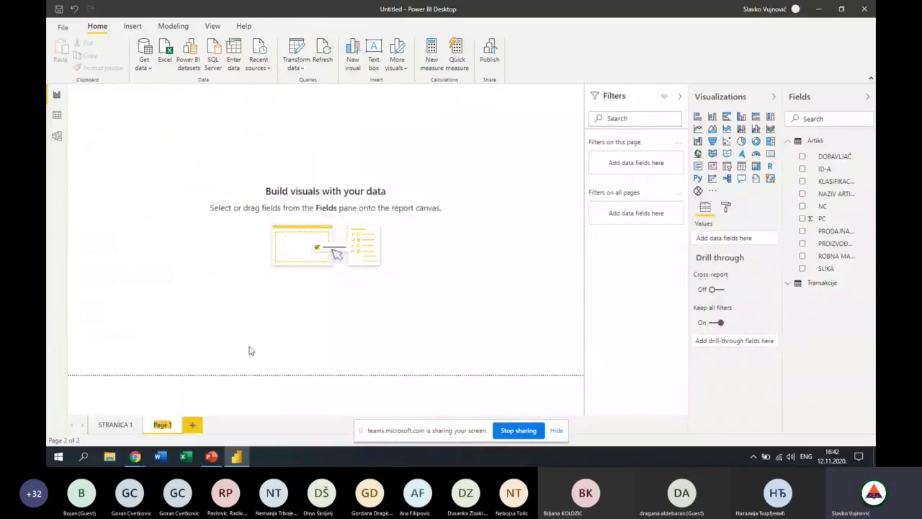
{"action": "type", "text": "STRANICA "}
{"action": "type", "text": "2"}
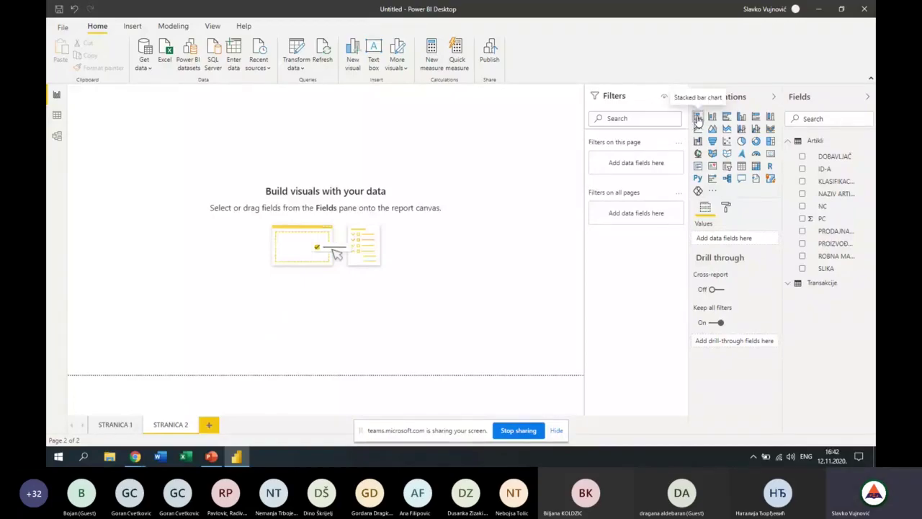
Insert an enlarged stacked bar chart of KOL by PROIZVOĐAČ with ROBNA MARKA as legend.
{"action": "left_click", "coordinate": [698, 118]}
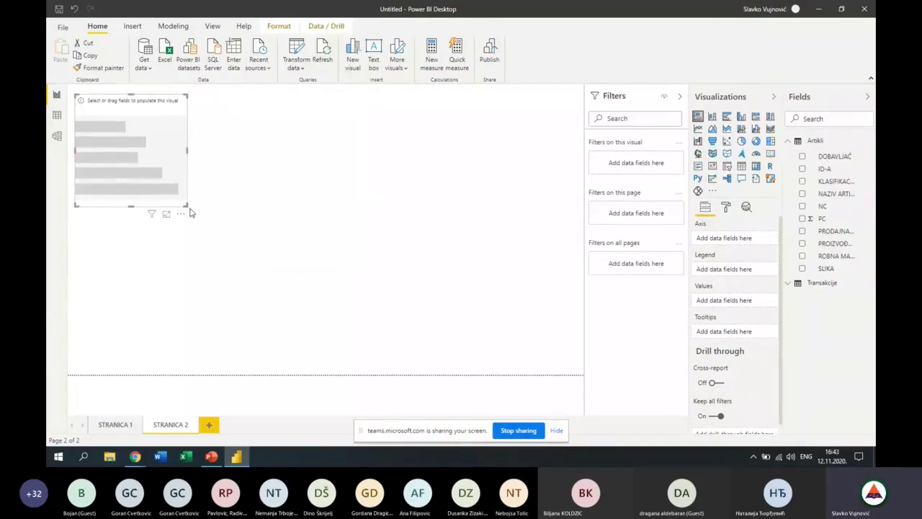
{"action": "left_click_drag", "start_coordinate": [190, 210], "coordinate": [339, 325]}
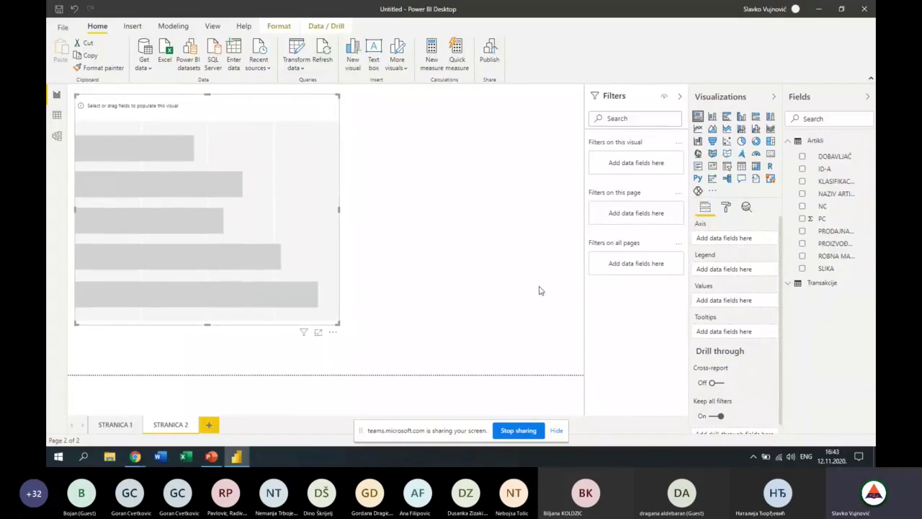
{"action": "mouse_move", "coordinate": [834, 244]}
{"action": "left_click_drag", "start_coordinate": [827, 247], "coordinate": [745, 242]}
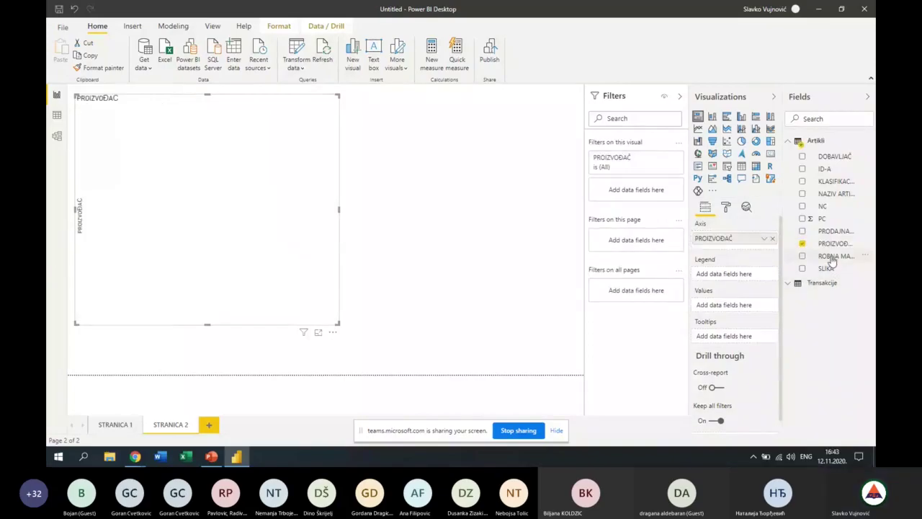
{"action": "left_click_drag", "start_coordinate": [832, 256], "coordinate": [749, 278]}
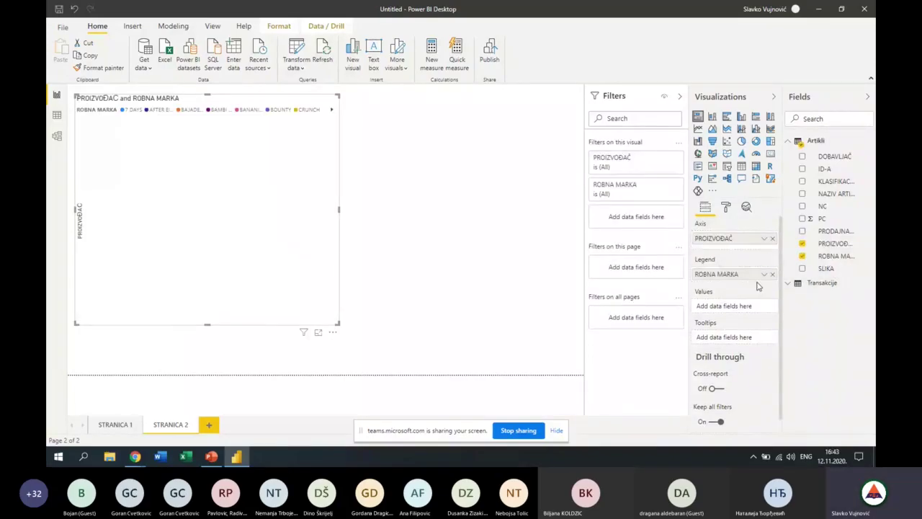
{"action": "left_click", "coordinate": [793, 284]}
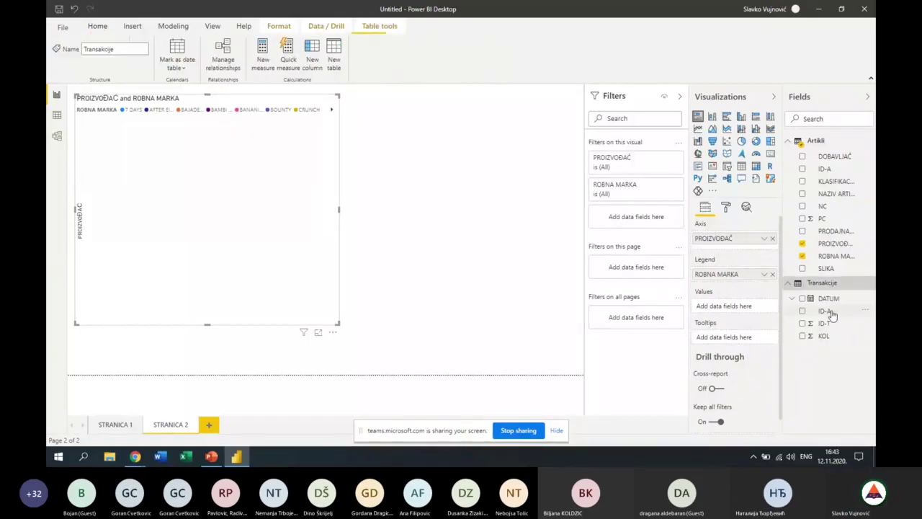
{"action": "left_click_drag", "start_coordinate": [823, 336], "coordinate": [738, 306]}
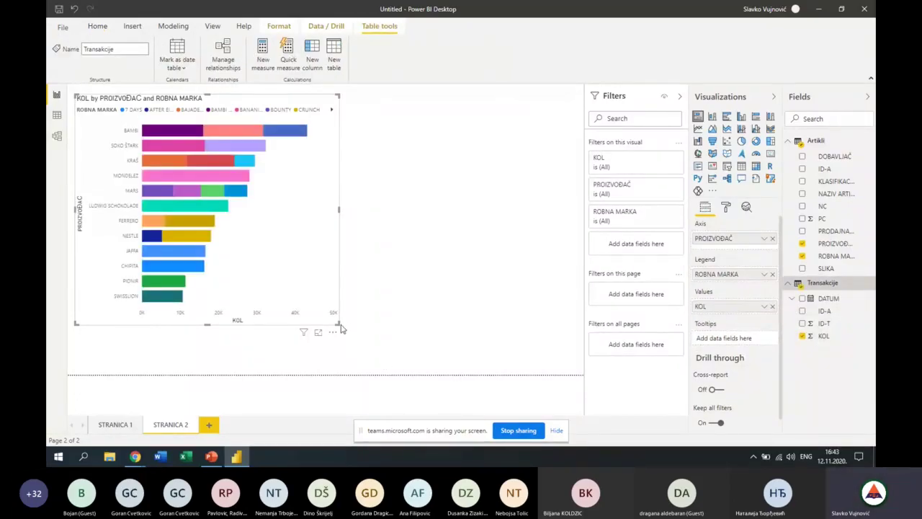
{"action": "mouse_move", "coordinate": [340, 325]}
{"action": "left_mouse_down"}
{"action": "mouse_move", "coordinate": [343, 342]}
{"action": "mouse_move", "coordinate": [341, 324]}
{"action": "left_mouse_up"}
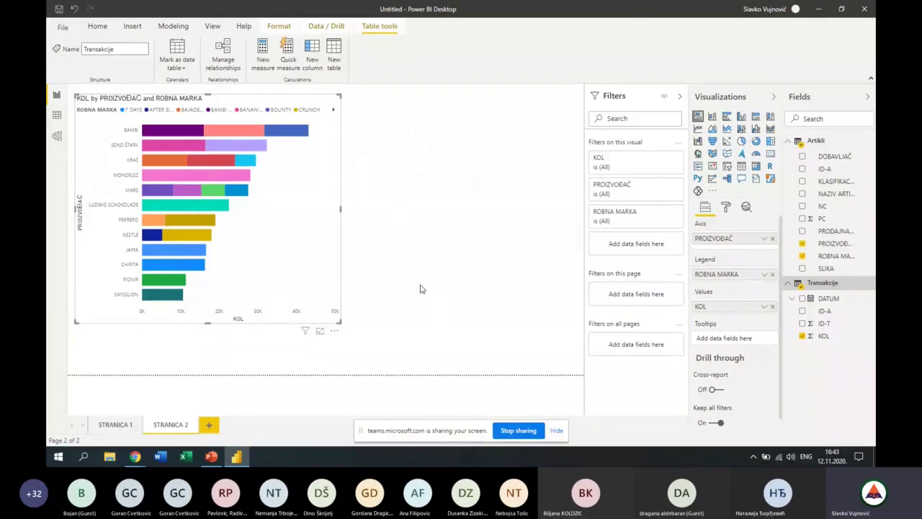
Set the page background to the 'light gray BGR' image at 0% transparency.
{"action": "left_click", "coordinate": [434, 200]}
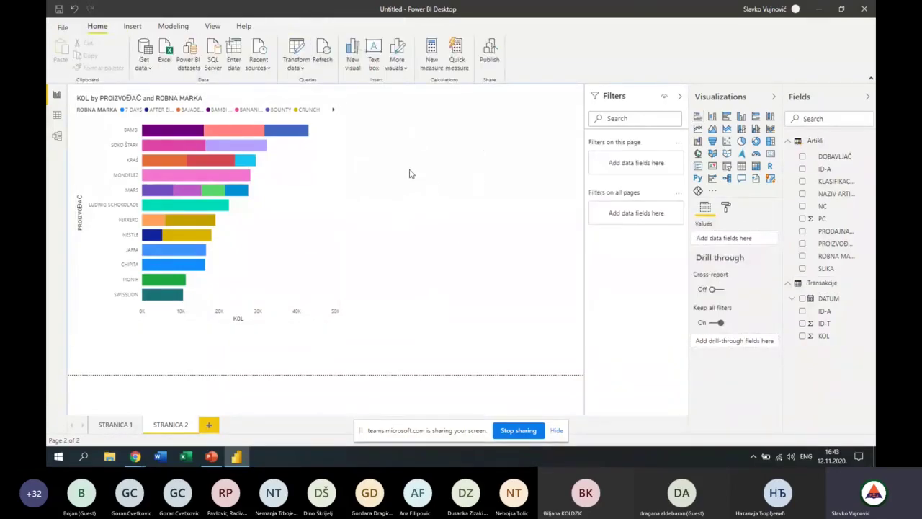
{"action": "left_click", "coordinate": [726, 208]}
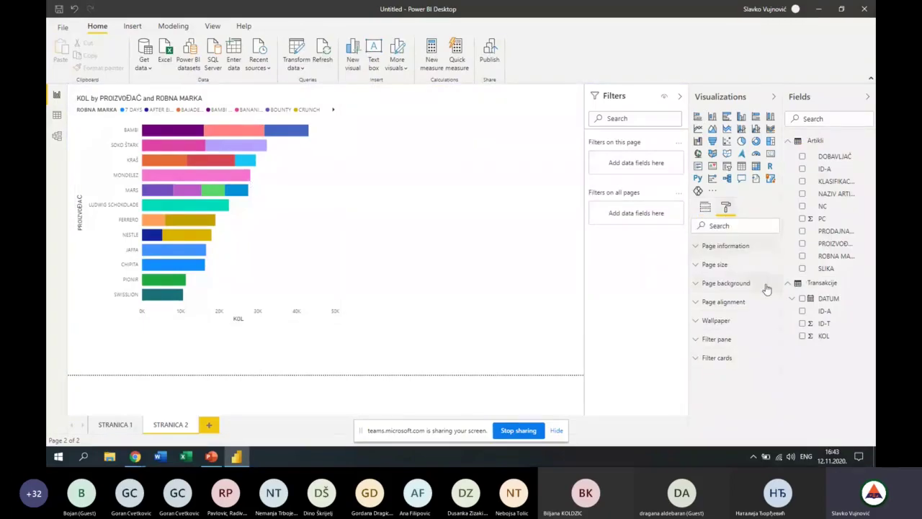
{"action": "left_click", "coordinate": [706, 285]}
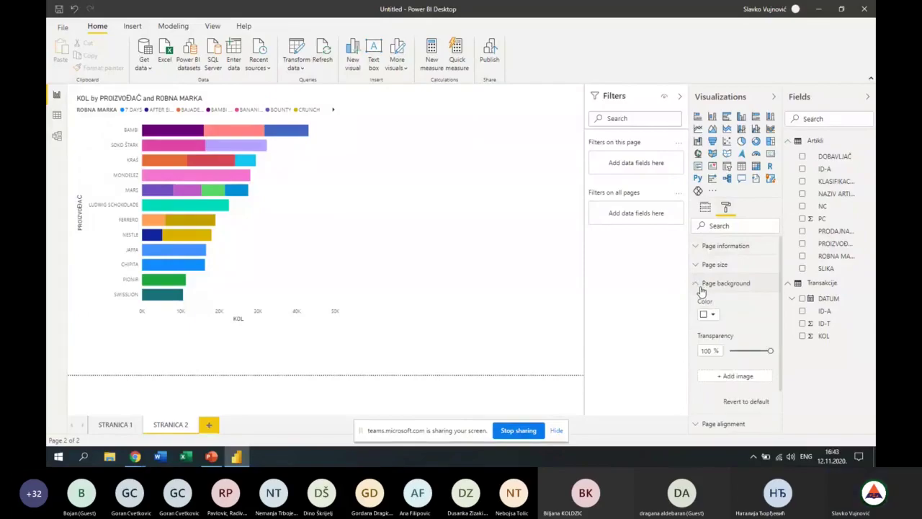
{"action": "left_click", "coordinate": [745, 381]}
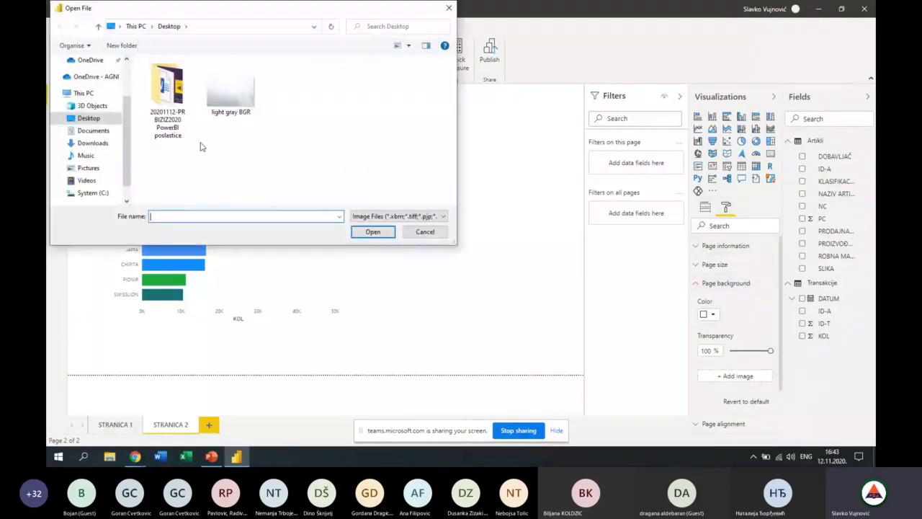
{"action": "left_click", "coordinate": [238, 101]}
{"action": "left_click", "coordinate": [369, 232]}
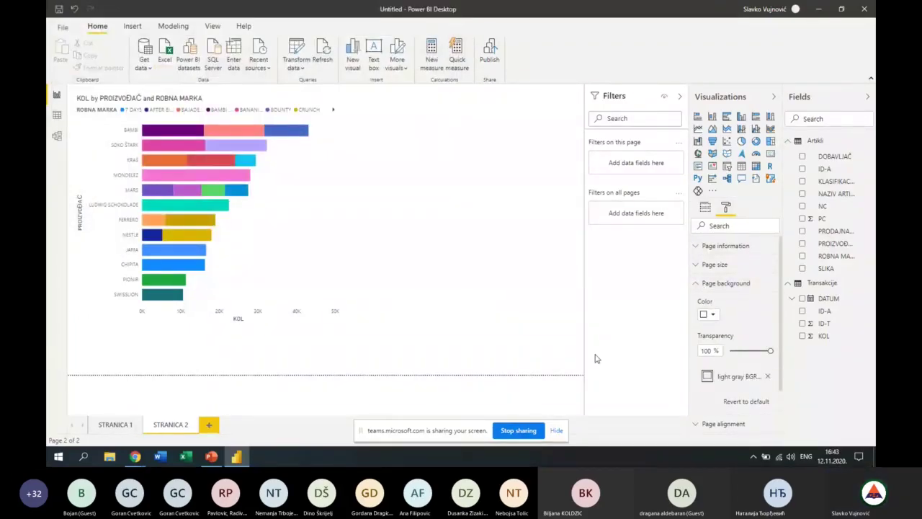
{"action": "left_click_drag", "start_coordinate": [769, 350], "coordinate": [728, 351]}
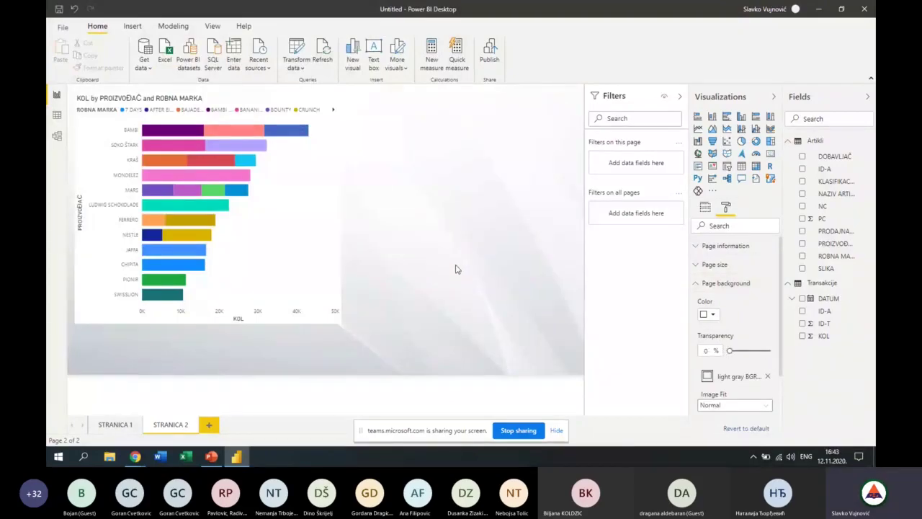
{"action": "left_click", "coordinate": [242, 100]}
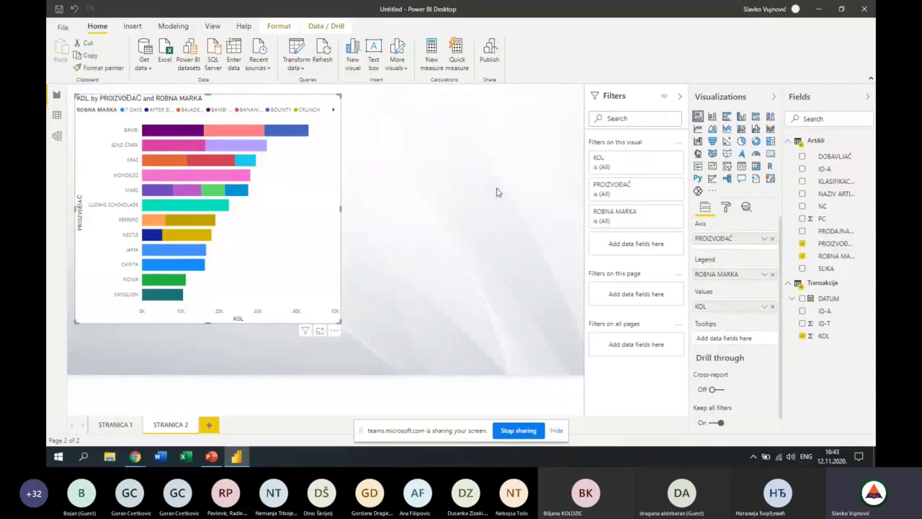
{"action": "left_click", "coordinate": [726, 209]}
Turn on the bar chart's border and drop shadow.
{"action": "scroll", "coordinate": [763, 310], "scroll_direction": "down", "scroll_amount": 3}
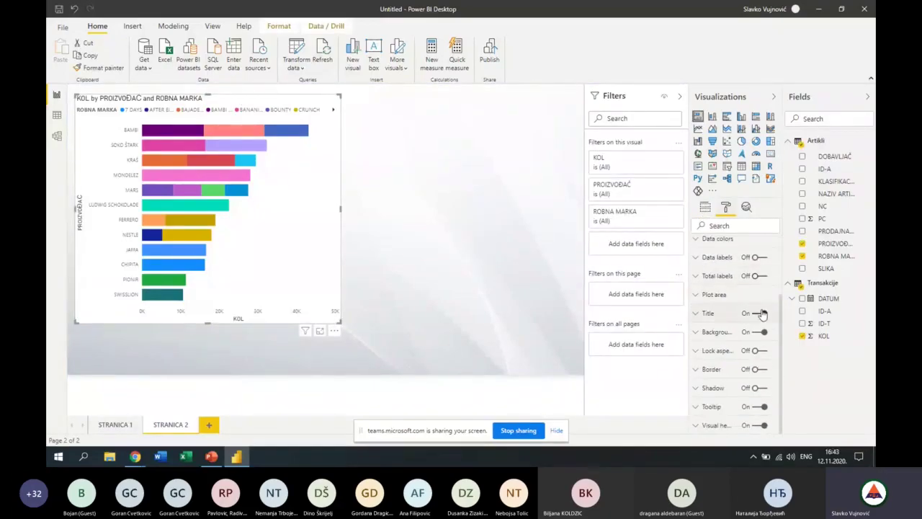
{"action": "left_click", "coordinate": [760, 369]}
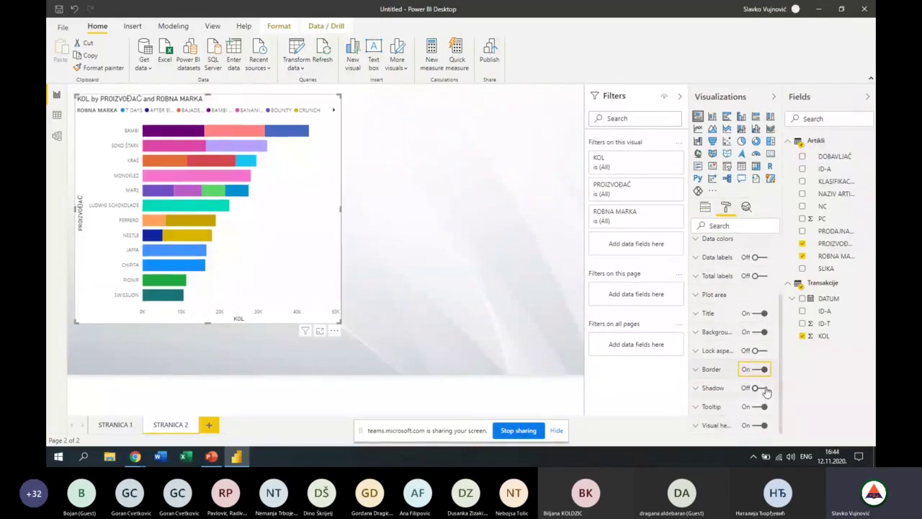
{"action": "left_click", "coordinate": [760, 388]}
{"action": "left_click", "coordinate": [498, 317]}
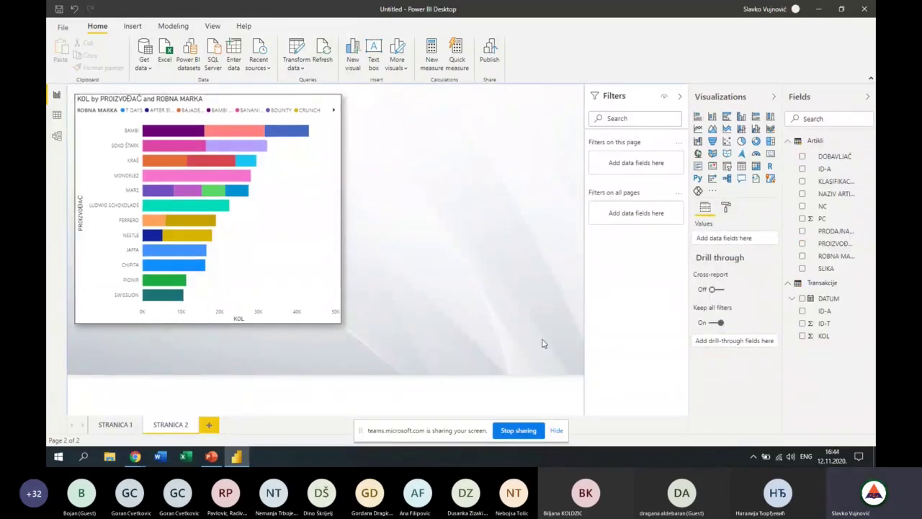
Drag the bar chart's bottom edge down to make it taller.
{"action": "left_click", "coordinate": [335, 283]}
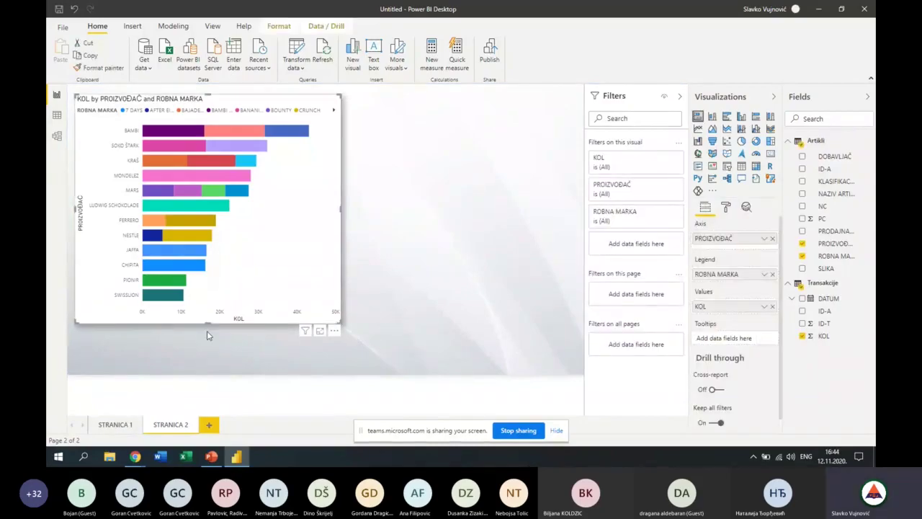
{"action": "left_click_drag", "start_coordinate": [207, 325], "coordinate": [207, 360]}
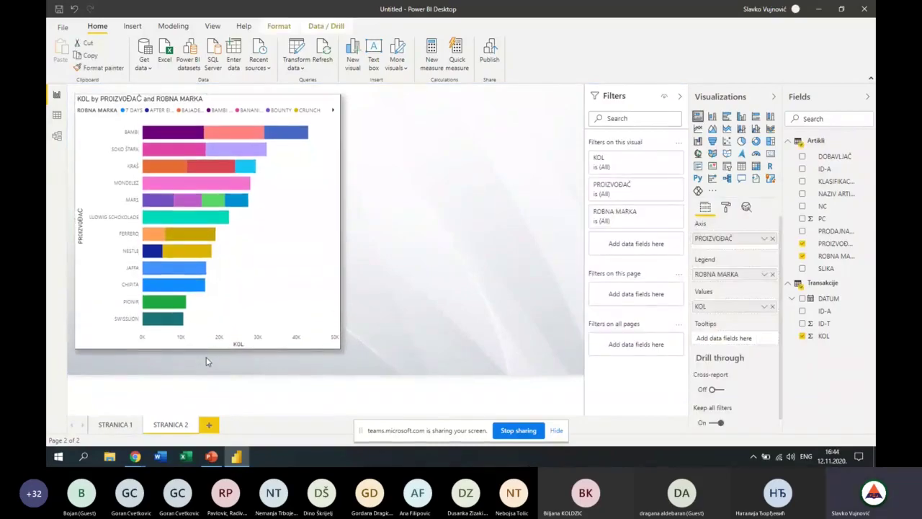
{"action": "left_click", "coordinate": [434, 263]}
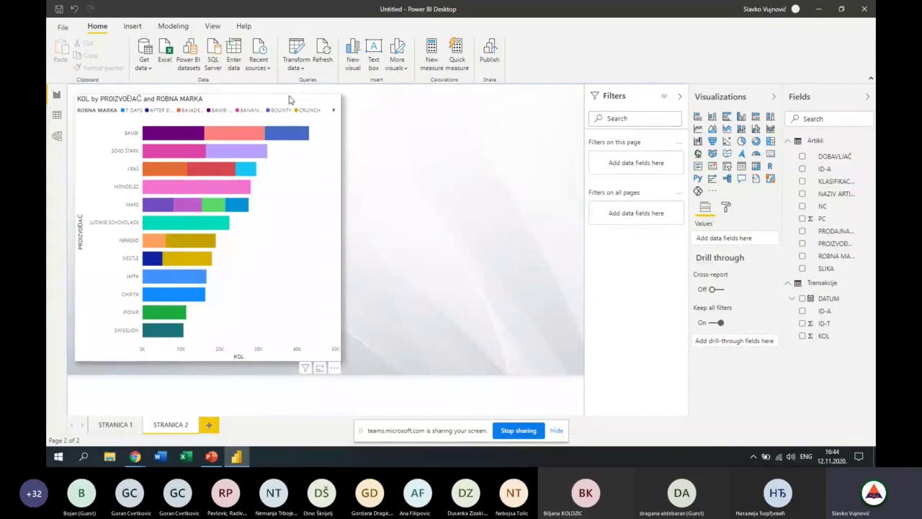
{"action": "left_click", "coordinate": [303, 103]}
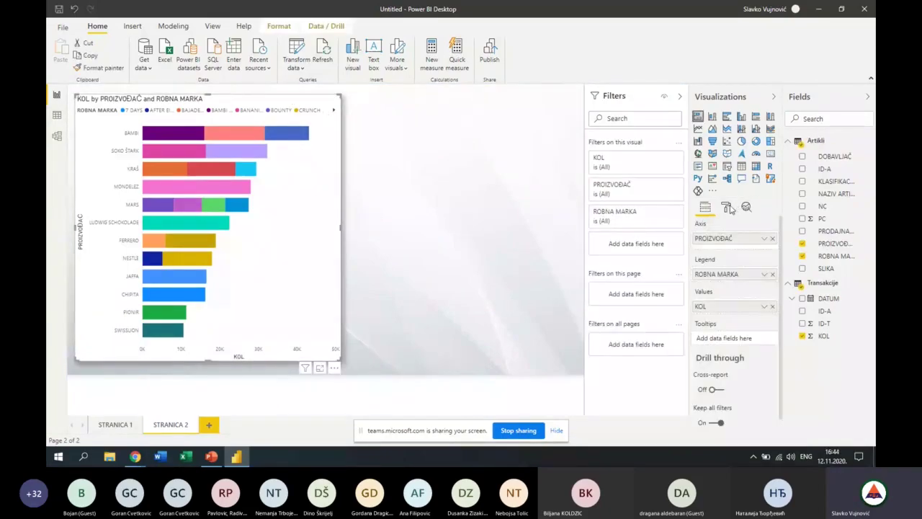
{"action": "left_click", "coordinate": [727, 207]}
Turn on data labels and total labels, with totals shown in Thousands.
{"action": "left_click", "coordinate": [761, 339]}
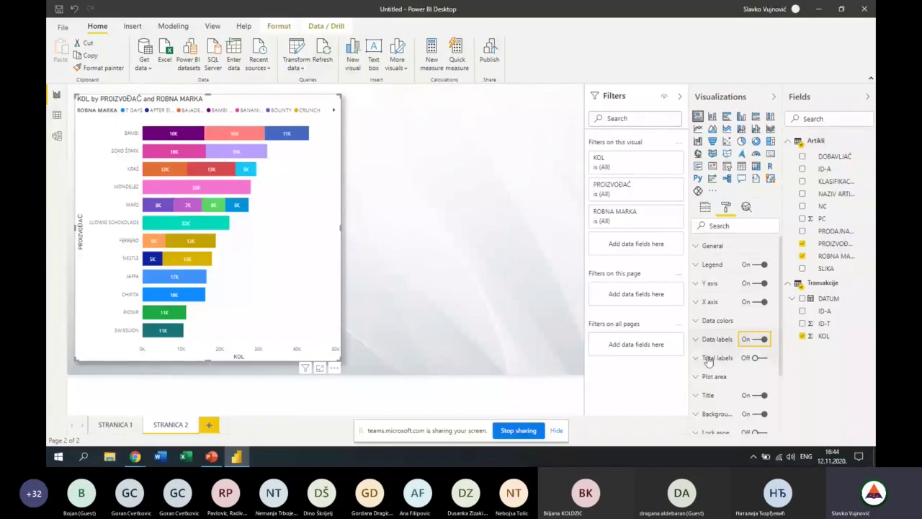
{"action": "left_click", "coordinate": [765, 359]}
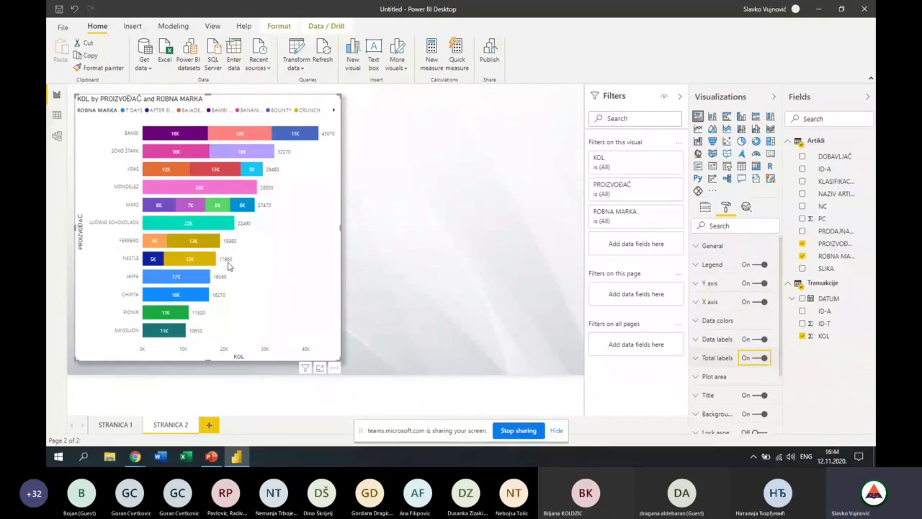
{"action": "left_click", "coordinate": [698, 357]}
{"action": "scroll", "coordinate": [766, 372], "scroll_direction": "down", "scroll_amount": 4}
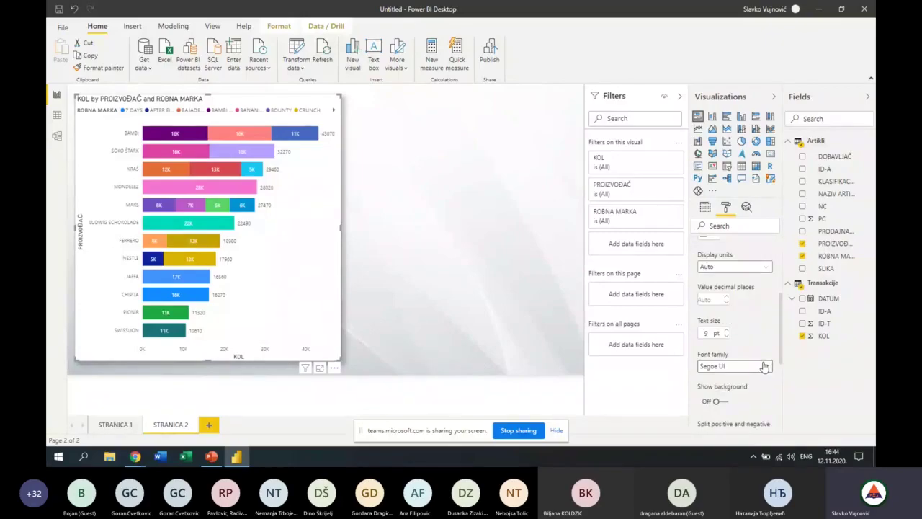
{"action": "left_click", "coordinate": [765, 267]}
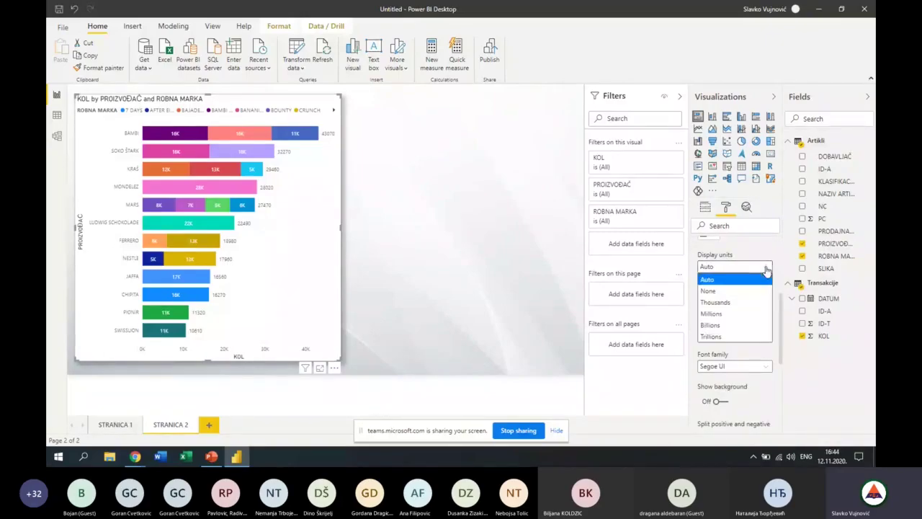
{"action": "left_click", "coordinate": [734, 302]}
{"action": "left_click", "coordinate": [359, 236]}
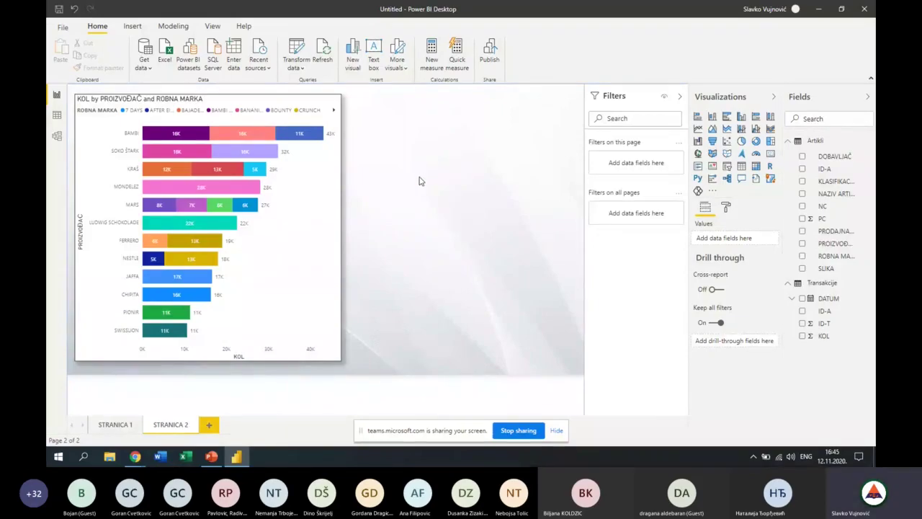
Build a table of PRODAJNA GRUPA and KLASIFIKACIJA and delete the empty placeholder visual.
{"action": "left_click", "coordinate": [726, 167]}
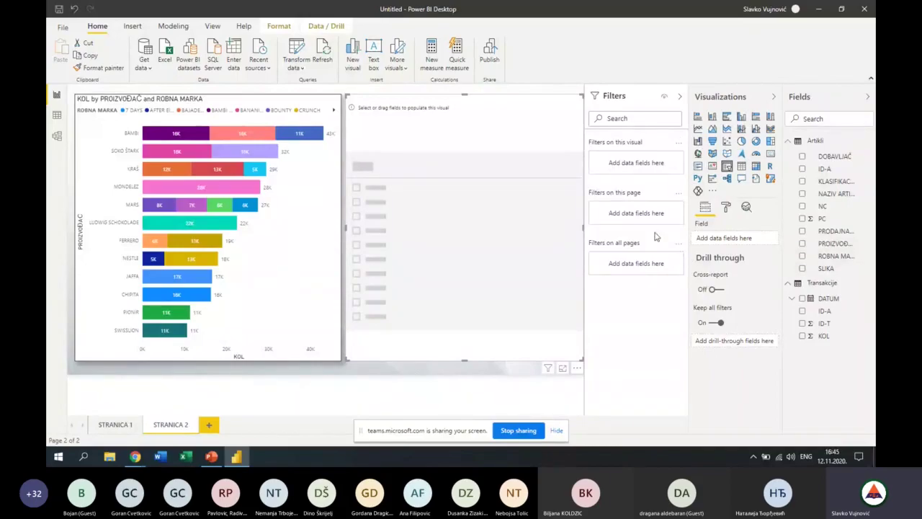
{"action": "left_click", "coordinate": [516, 94]}
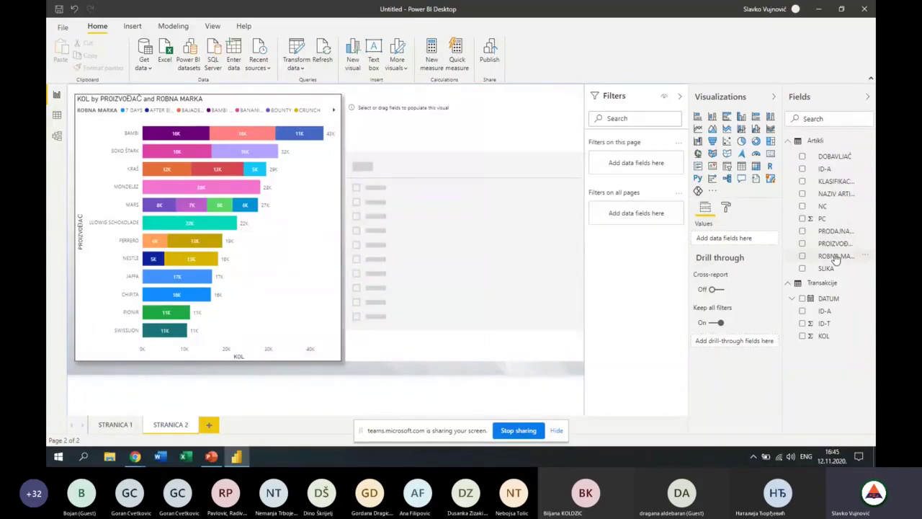
{"action": "left_click_drag", "start_coordinate": [833, 252], "coordinate": [758, 238]}
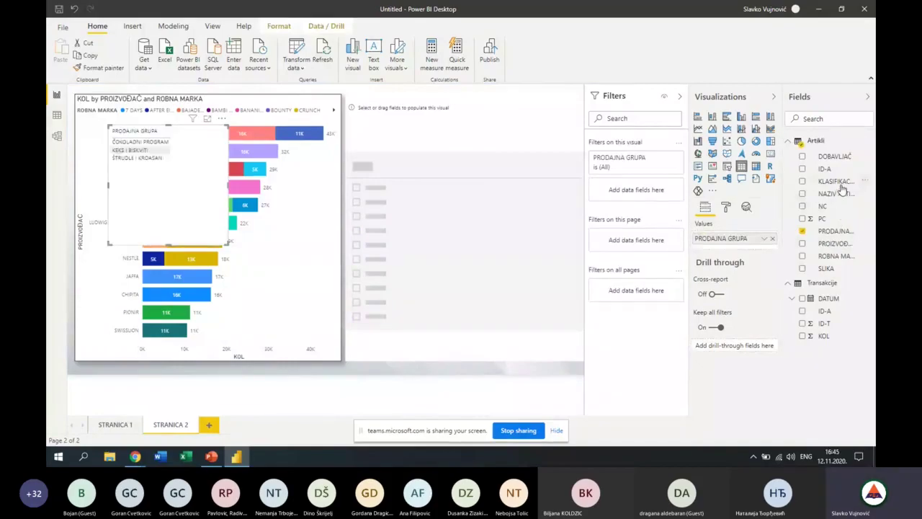
{"action": "left_click_drag", "start_coordinate": [836, 182], "coordinate": [777, 244]}
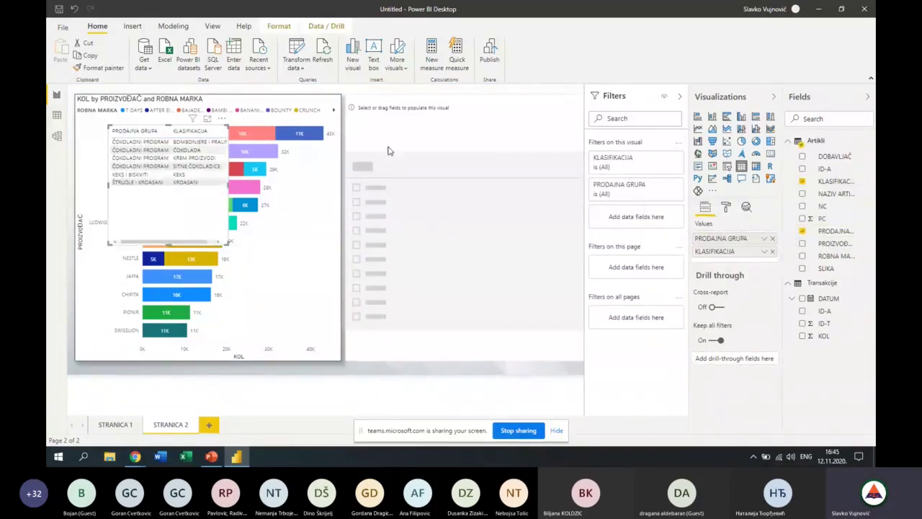
{"action": "left_click", "coordinate": [485, 100]}
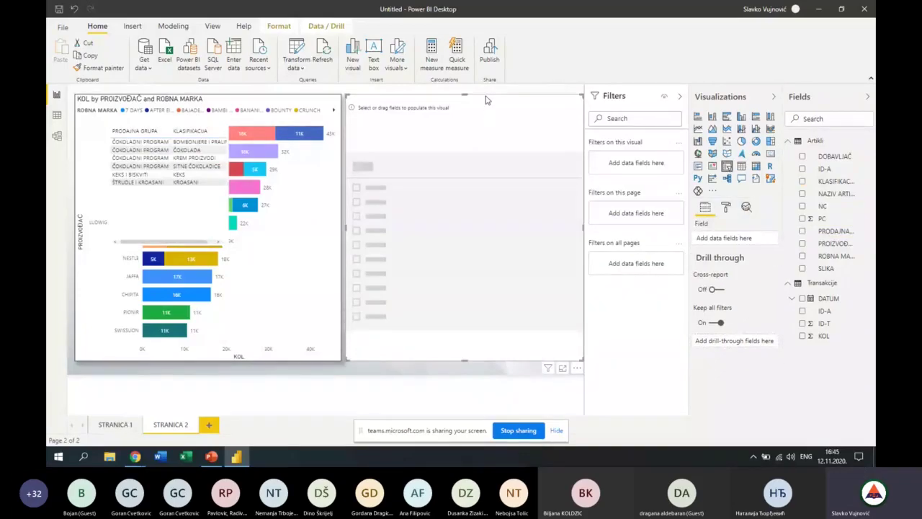
{"action": "key", "text": "Delete"}
Move the table beside the bar chart and enlarge it.
{"action": "left_click", "coordinate": [164, 130]}
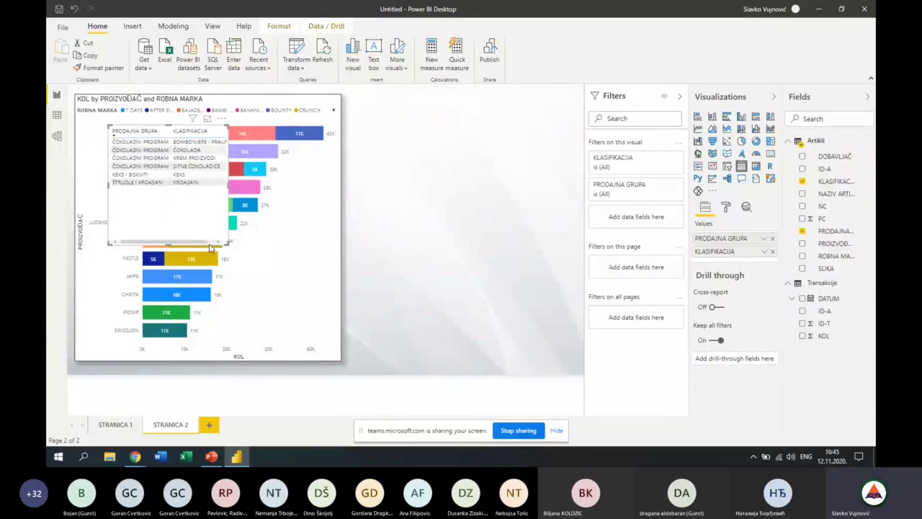
{"action": "left_click_drag", "start_coordinate": [166, 128], "coordinate": [411, 95]}
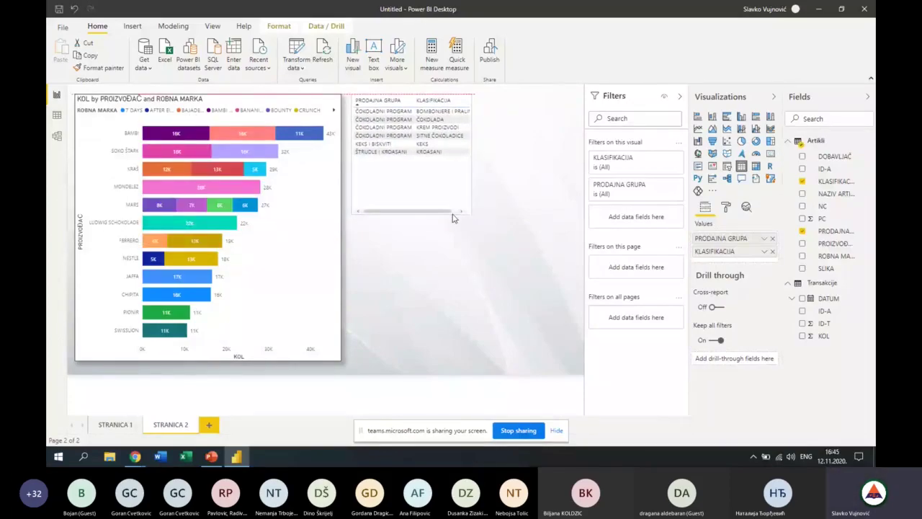
{"action": "left_click_drag", "start_coordinate": [472, 213], "coordinate": [571, 364]}
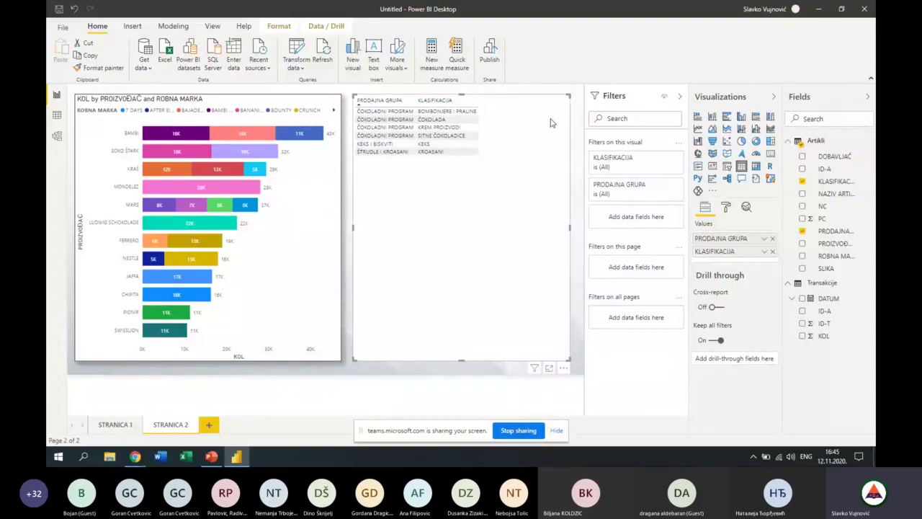
Convert the table to a slicer and set its item text size to 16 pt.
{"action": "left_click", "coordinate": [727, 166]}
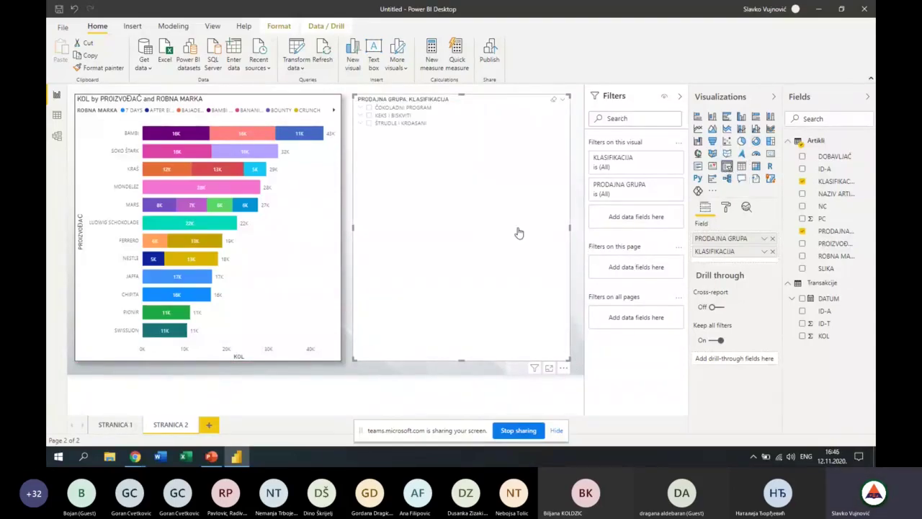
{"action": "left_click", "coordinate": [728, 207]}
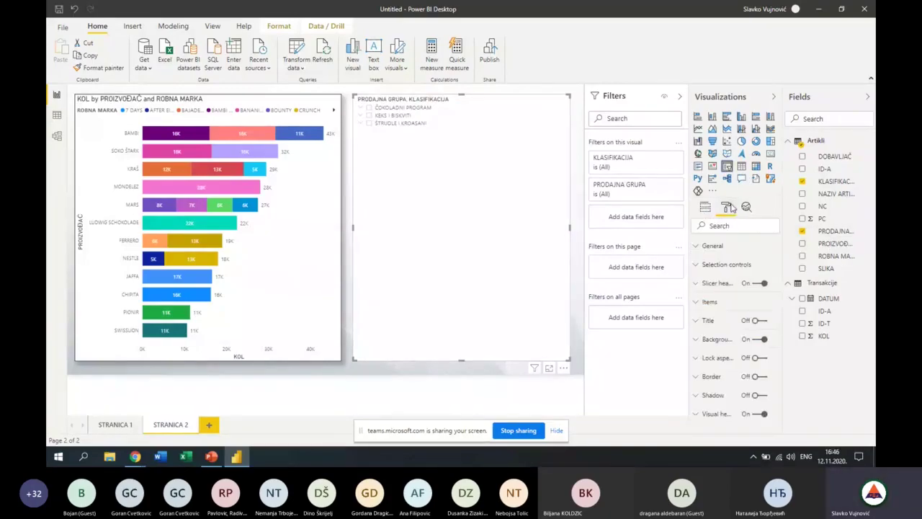
{"action": "left_click", "coordinate": [697, 303]}
{"action": "scroll", "coordinate": [716, 337], "scroll_direction": "down", "scroll_amount": 4}
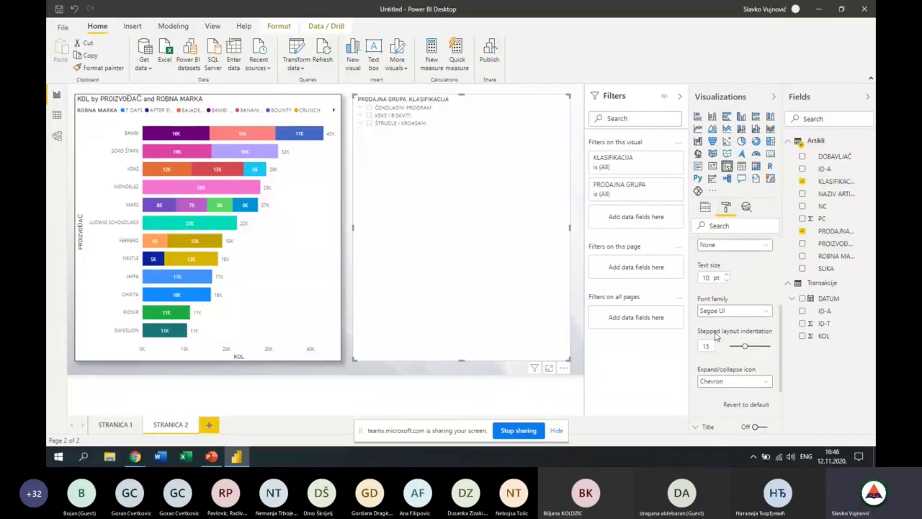
{"action": "double_click", "coordinate": [706, 278]}
{"action": "type", "text": "16"}
{"action": "key", "text": "Return"}
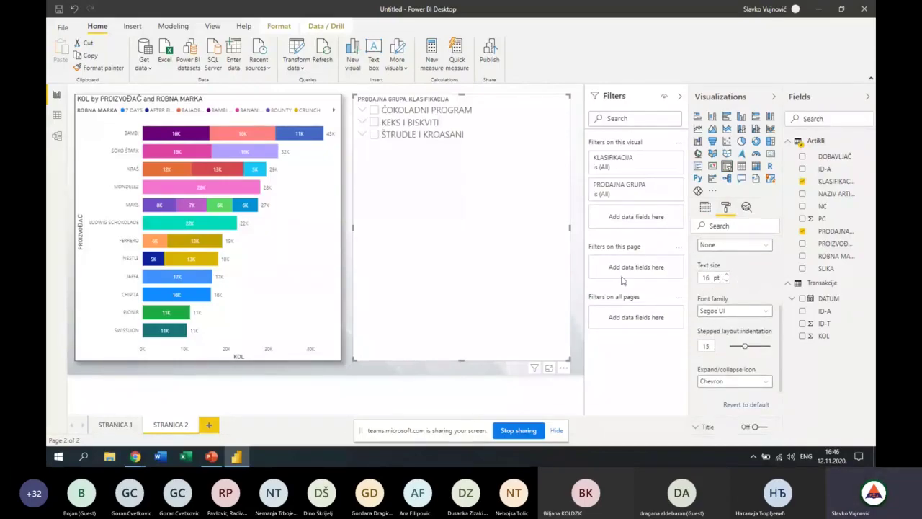
{"action": "left_click", "coordinate": [705, 208]}
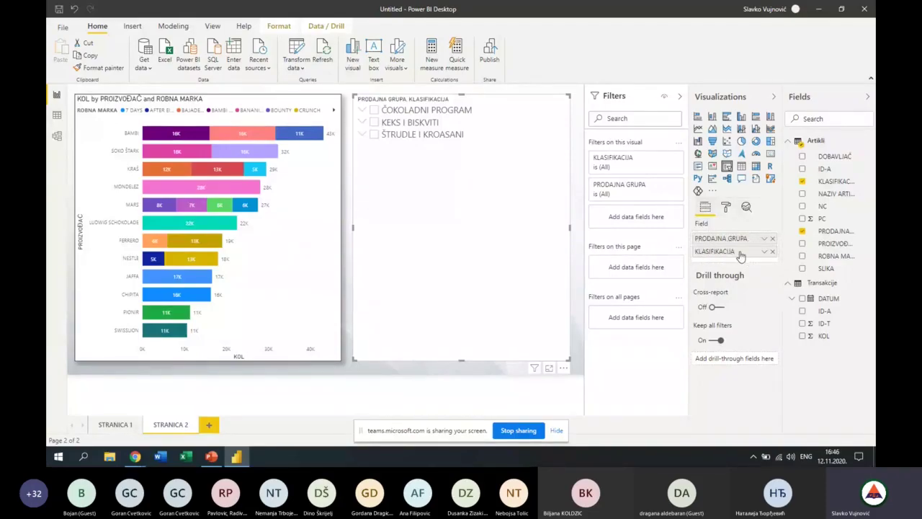
{"action": "mouse_move", "coordinate": [418, 123]}
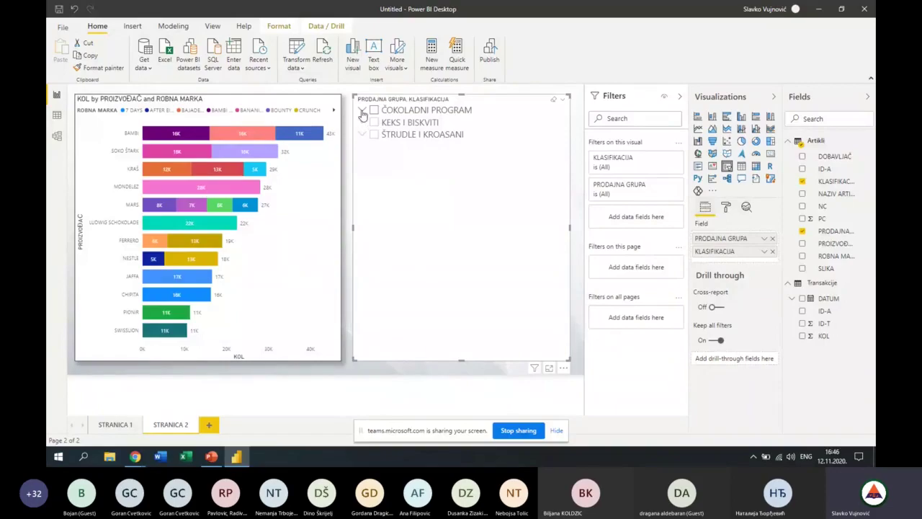
Expand the ČOKOLADNI PROGRAM, KEKS I BISKVITI and ŠTRUDLE I KROASANI slicer groups.
{"action": "left_click", "coordinate": [363, 110]}
{"action": "left_click", "coordinate": [363, 171]}
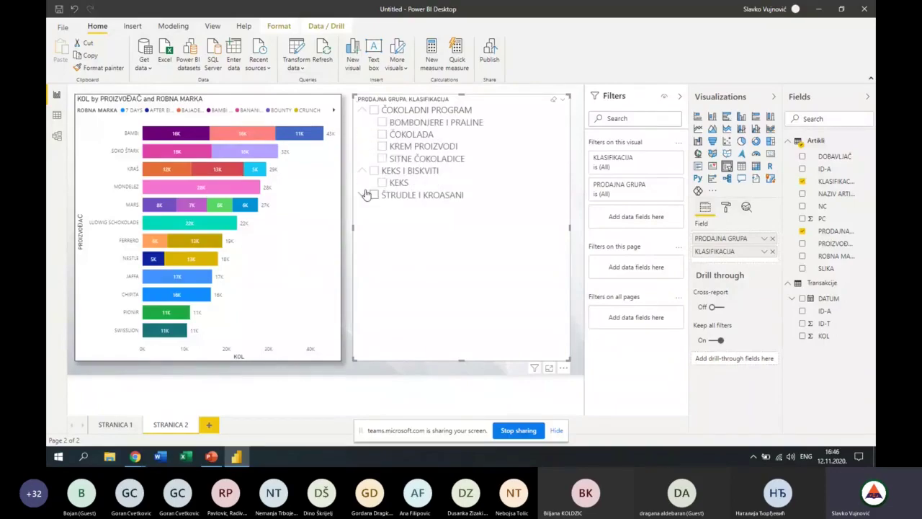
{"action": "left_click", "coordinate": [363, 195]}
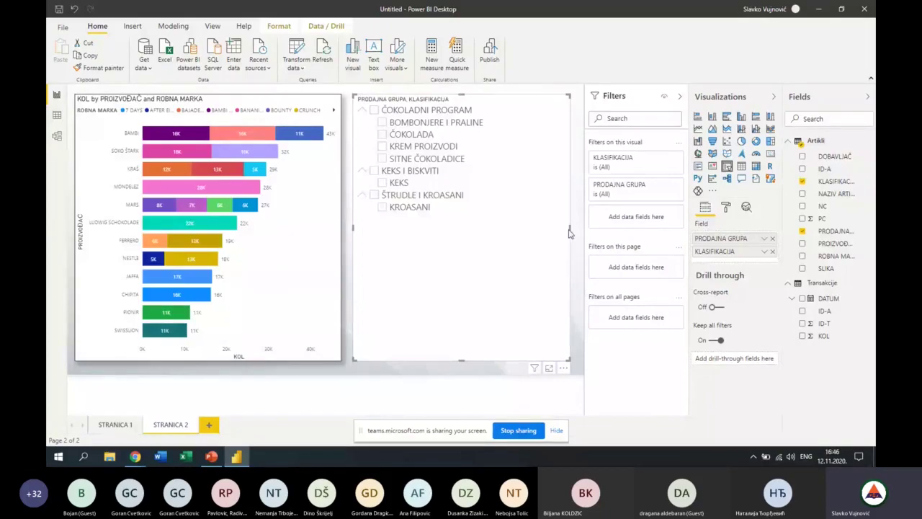
Increase the slicer's stepped layout indentation to 19.
{"action": "left_click", "coordinate": [726, 208]}
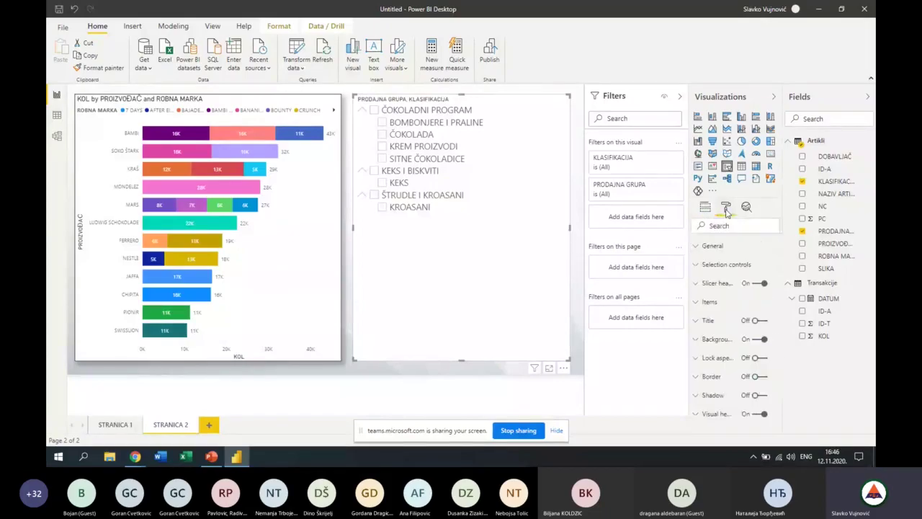
{"action": "left_click", "coordinate": [697, 303]}
{"action": "scroll", "coordinate": [773, 307], "scroll_direction": "down", "scroll_amount": 2}
{"action": "scroll", "coordinate": [773, 307], "scroll_direction": "down", "scroll_amount": 3}
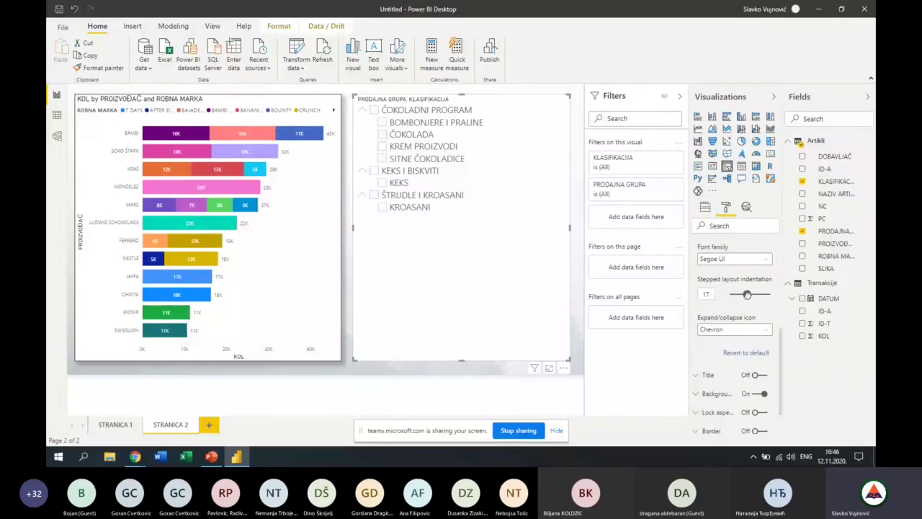
{"action": "left_click_drag", "start_coordinate": [745, 294], "coordinate": [750, 294]}
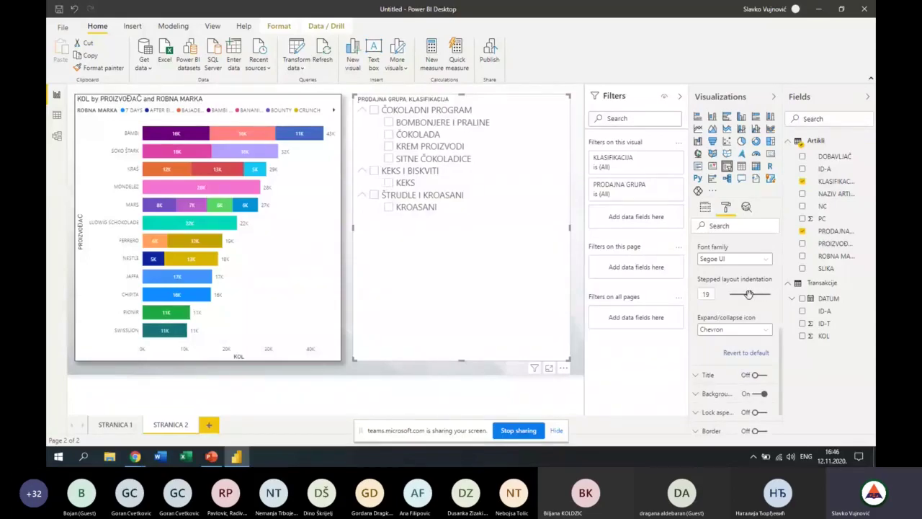
Try plus/minus and caret expand/collapse icons, then settle on Chevron.
{"action": "left_click", "coordinate": [768, 334]}
{"action": "left_click", "coordinate": [727, 356]}
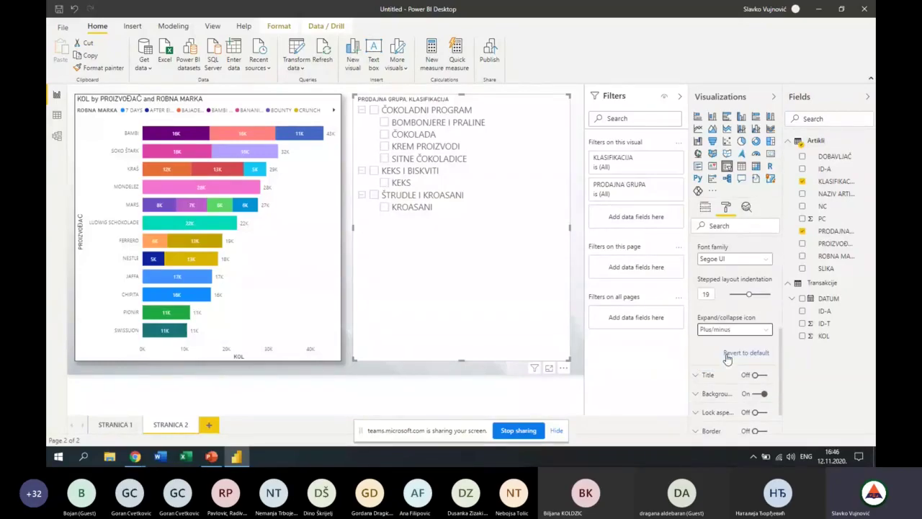
{"action": "left_click", "coordinate": [768, 334]}
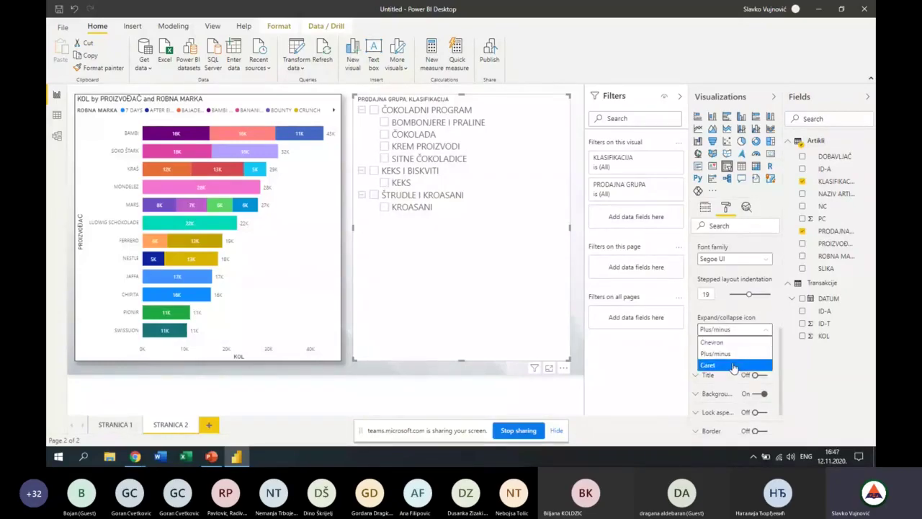
{"action": "left_click", "coordinate": [732, 367]}
{"action": "left_click", "coordinate": [767, 335]}
{"action": "left_click", "coordinate": [749, 343]}
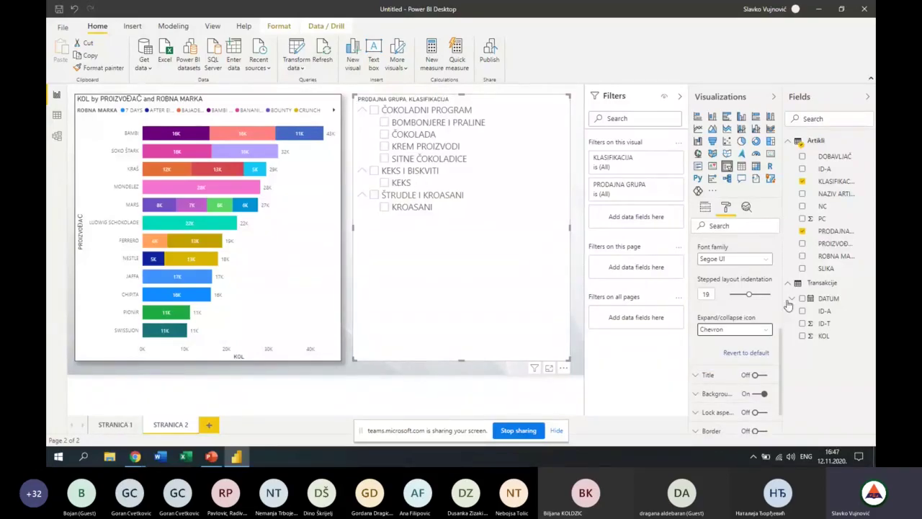
{"action": "scroll", "coordinate": [727, 252], "scroll_direction": "up", "scroll_amount": 1}
{"action": "scroll", "coordinate": [728, 249], "scroll_direction": "up", "scroll_amount": 1}
{"action": "scroll", "coordinate": [751, 294], "scroll_direction": "up", "scroll_amount": 1}
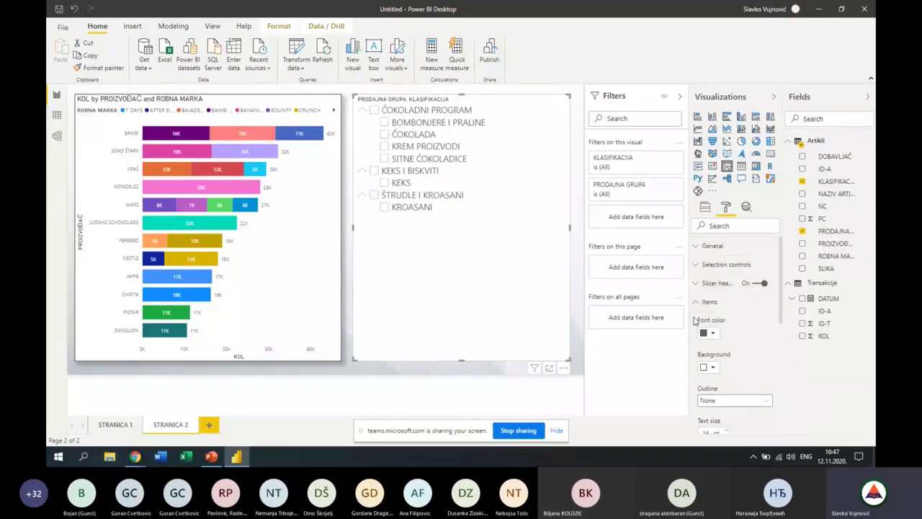
Toggle Single select and Show "Select all" on and back off in Selection controls.
{"action": "left_click", "coordinate": [697, 304]}
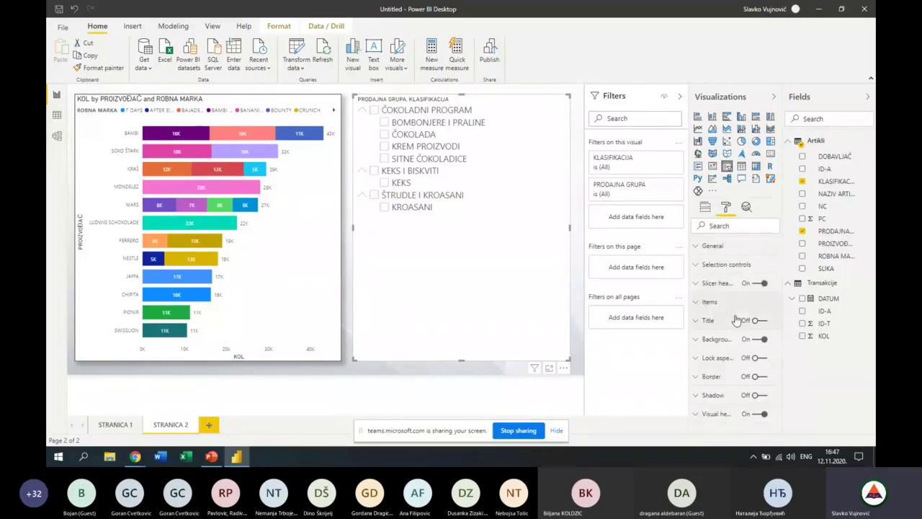
{"action": "left_click", "coordinate": [696, 265]}
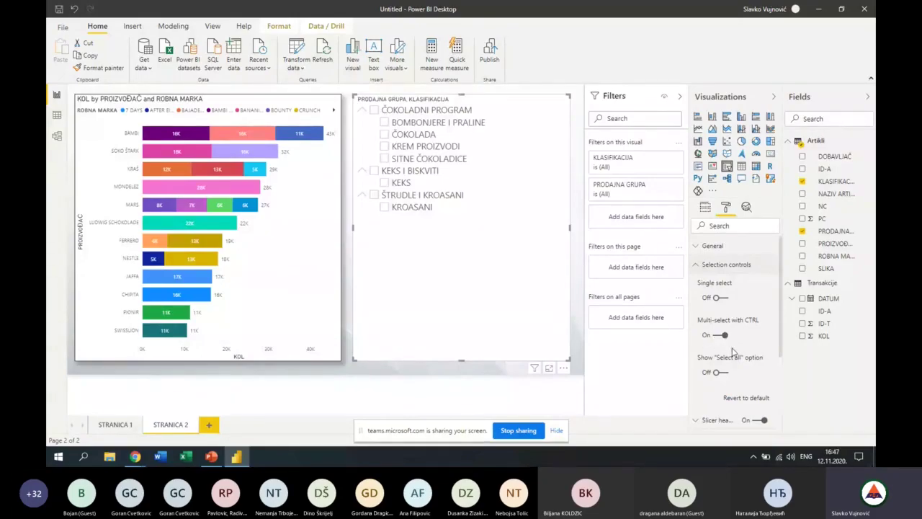
{"action": "left_click", "coordinate": [722, 298]}
{"action": "left_click", "coordinate": [717, 298]}
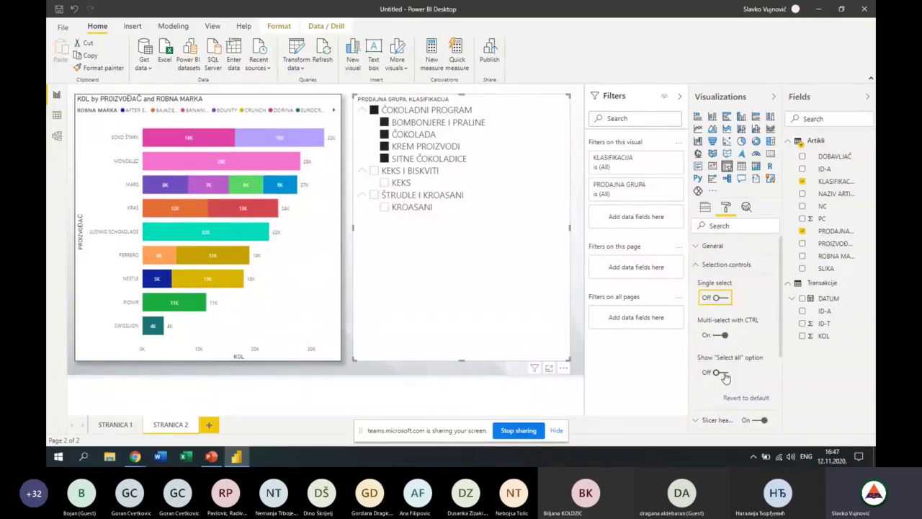
{"action": "left_click", "coordinate": [720, 372]}
{"action": "left_click", "coordinate": [718, 375]}
Add a third report page and name it STRANICA 3.
{"action": "left_click", "coordinate": [209, 425]}
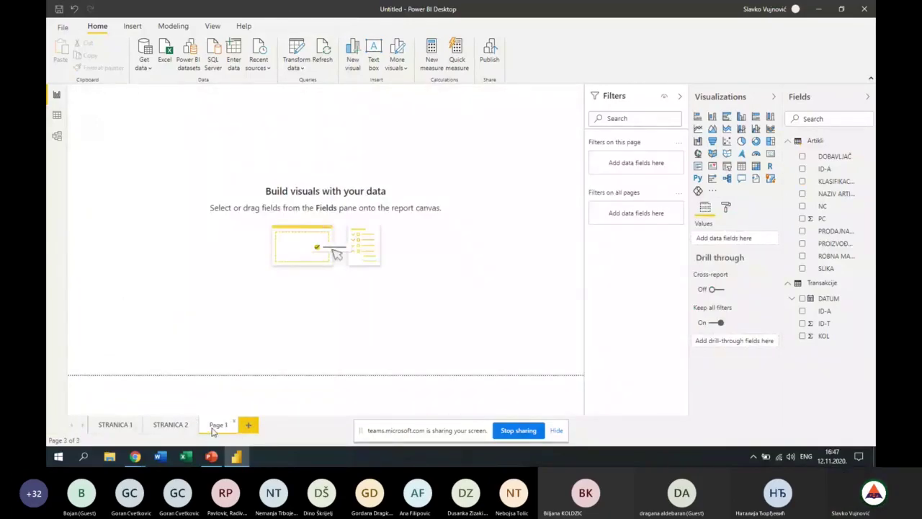
{"action": "double_click", "coordinate": [215, 427]}
{"action": "type", "text": "STRANICA"}
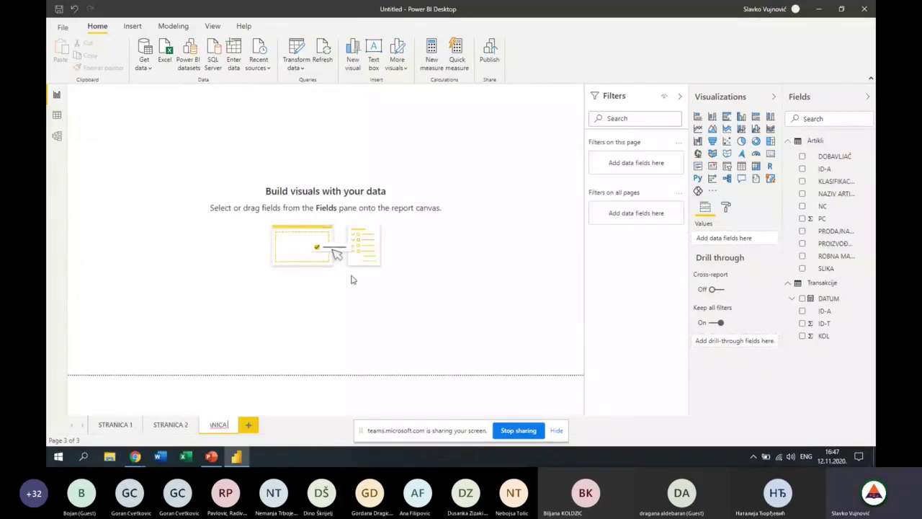
{"action": "type", "text": " 3"}
{"action": "key", "text": "Return"}
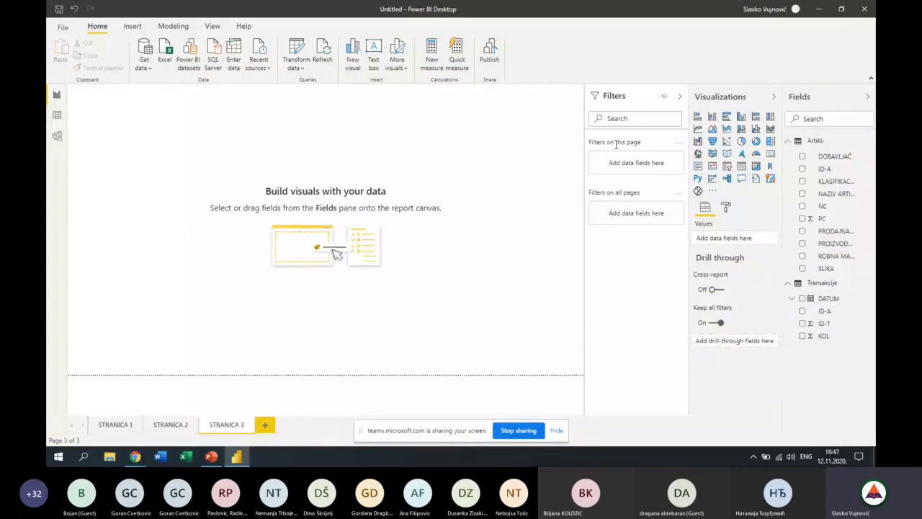
Insert a clustered column chart on STRANICA 3 and enlarge it to roughly 300 by 350.
{"action": "left_click", "coordinate": [741, 116]}
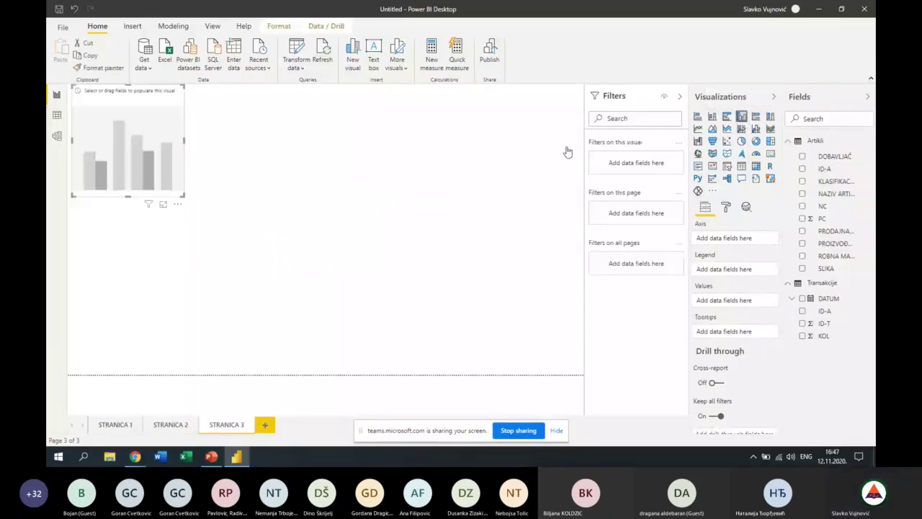
{"action": "left_click_drag", "start_coordinate": [131, 89], "coordinate": [136, 97]}
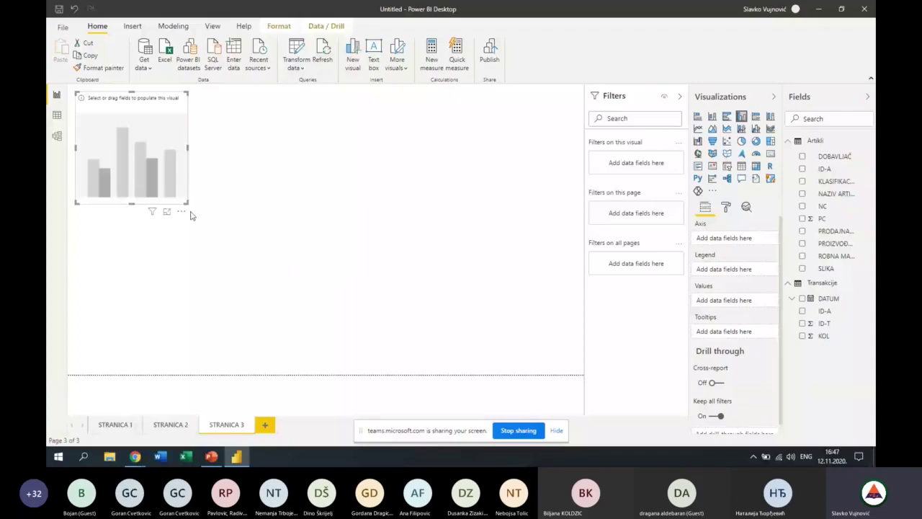
{"action": "left_click_drag", "start_coordinate": [187, 203], "coordinate": [289, 343]}
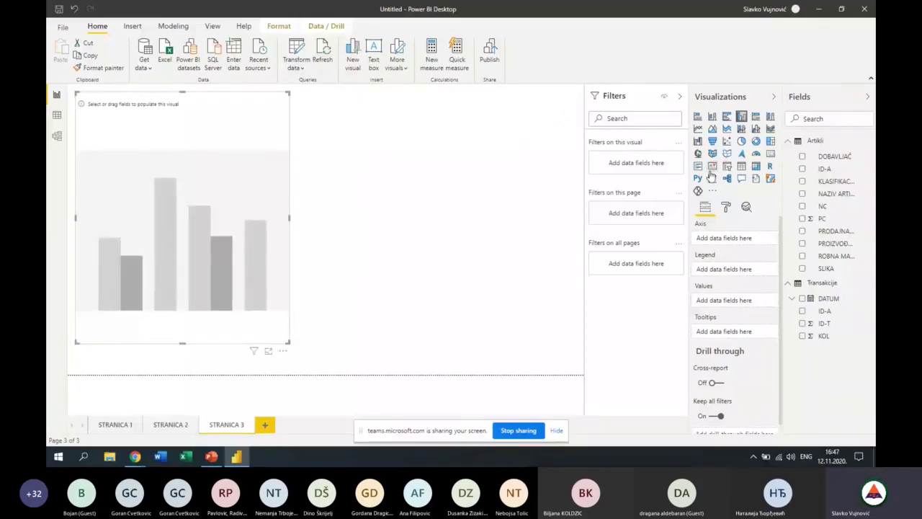
Plot KOL by KLASIFIKACIJA in the chart and widen it to the right.
{"action": "mouse_move", "coordinate": [835, 181]}
{"action": "left_click_drag", "start_coordinate": [832, 185], "coordinate": [742, 240]}
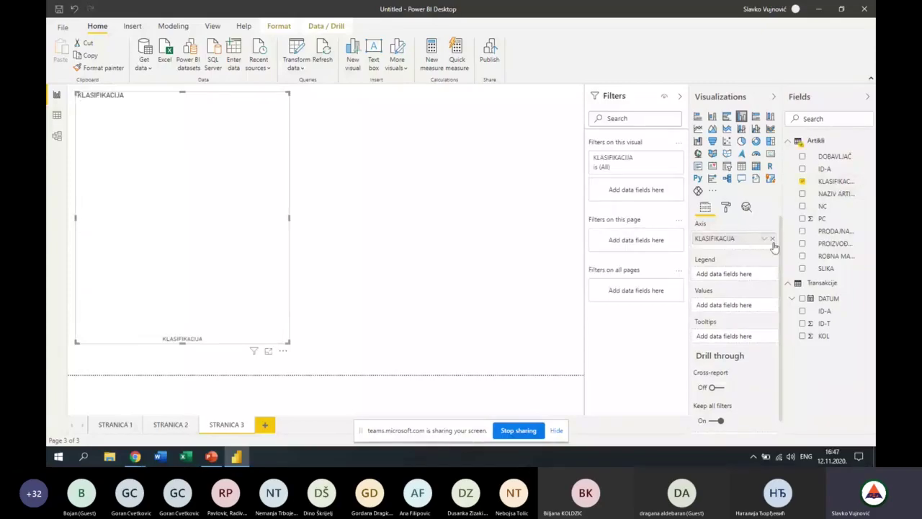
{"action": "left_click_drag", "start_coordinate": [821, 336], "coordinate": [747, 309]}
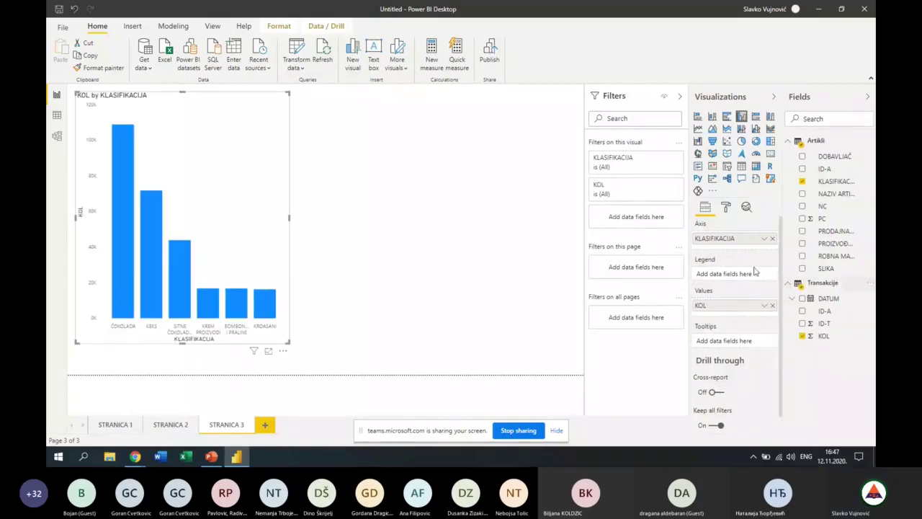
{"action": "left_click_drag", "start_coordinate": [289, 219], "coordinate": [326, 224]}
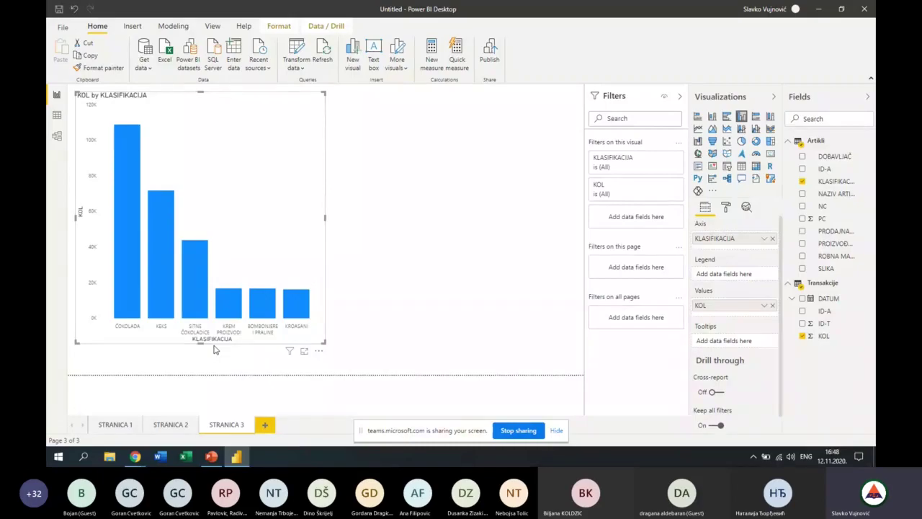
Add the 'light gray BGR' image as the column chart's plot area background.
{"action": "left_click", "coordinate": [726, 207]}
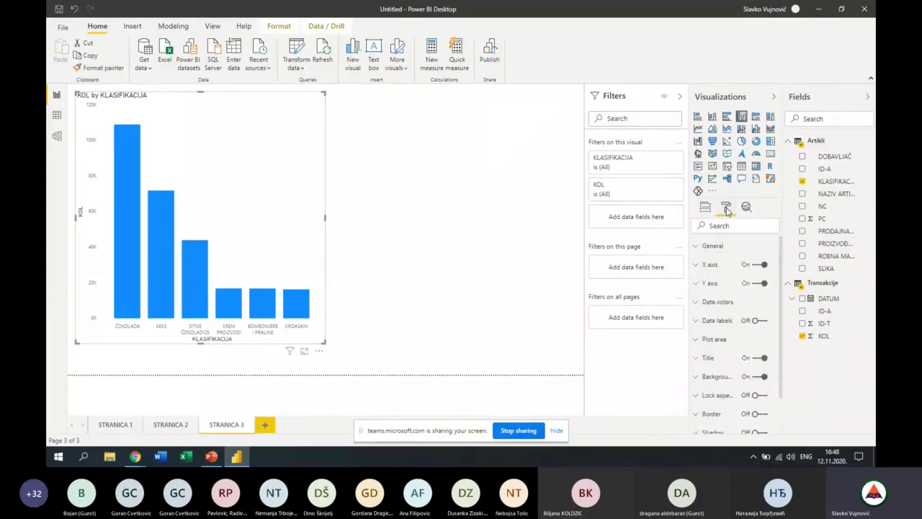
{"action": "left_click", "coordinate": [696, 339]}
{"action": "scroll", "coordinate": [771, 305], "scroll_direction": "down", "scroll_amount": 3}
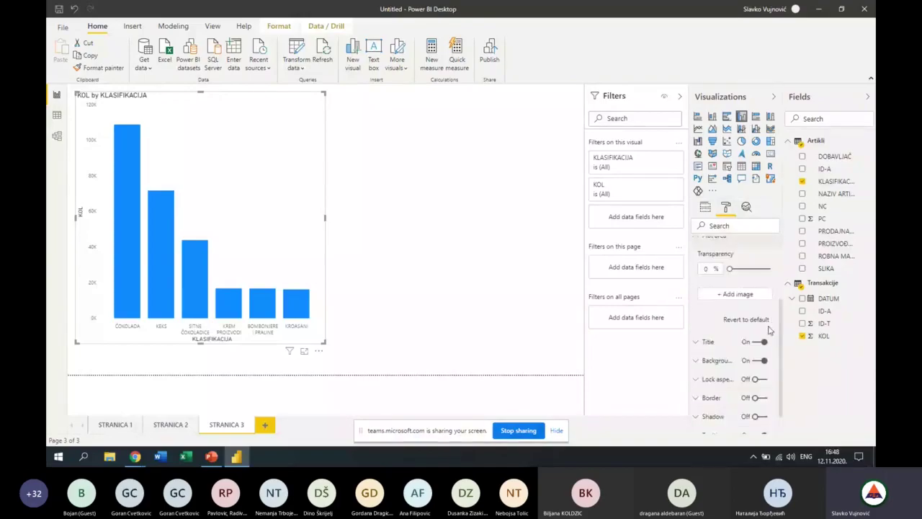
{"action": "left_click", "coordinate": [733, 295]}
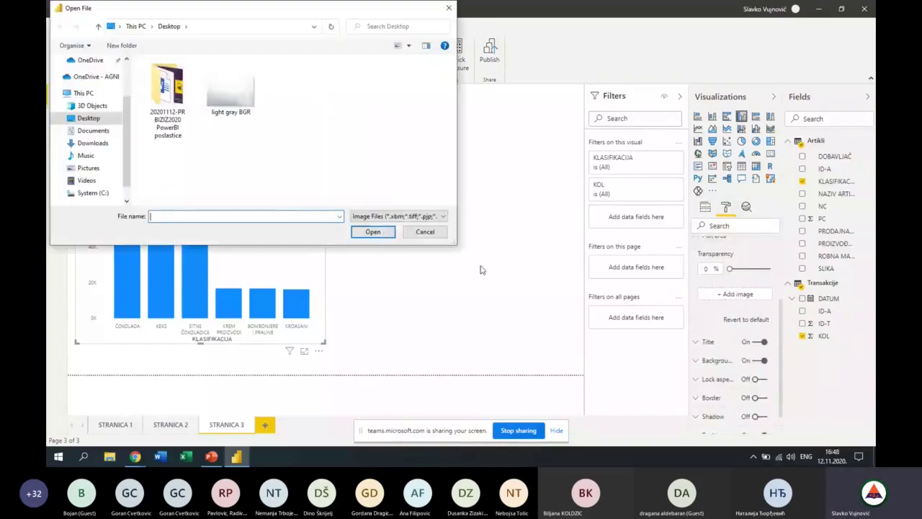
{"action": "left_click", "coordinate": [230, 90]}
{"action": "left_click", "coordinate": [372, 231]}
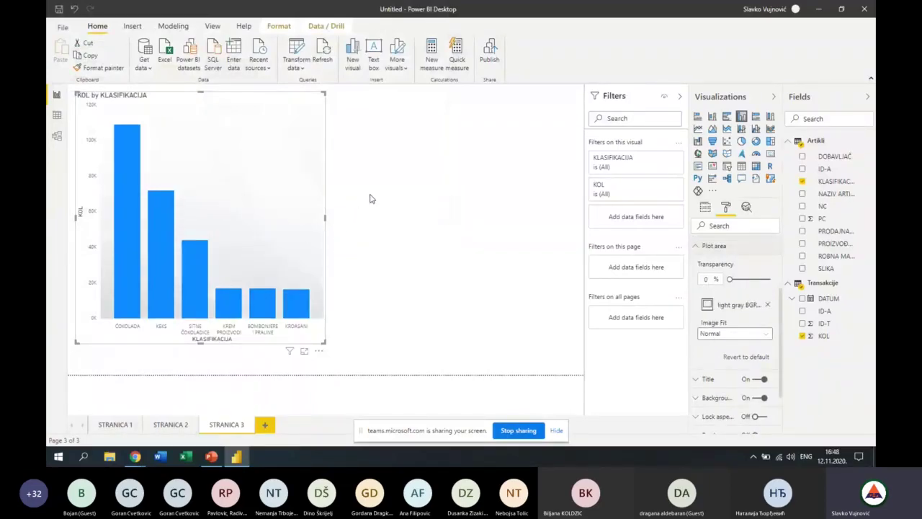
{"action": "left_click", "coordinate": [411, 223]}
Switch the column chart's Border formatting option On.
{"action": "left_click", "coordinate": [305, 140]}
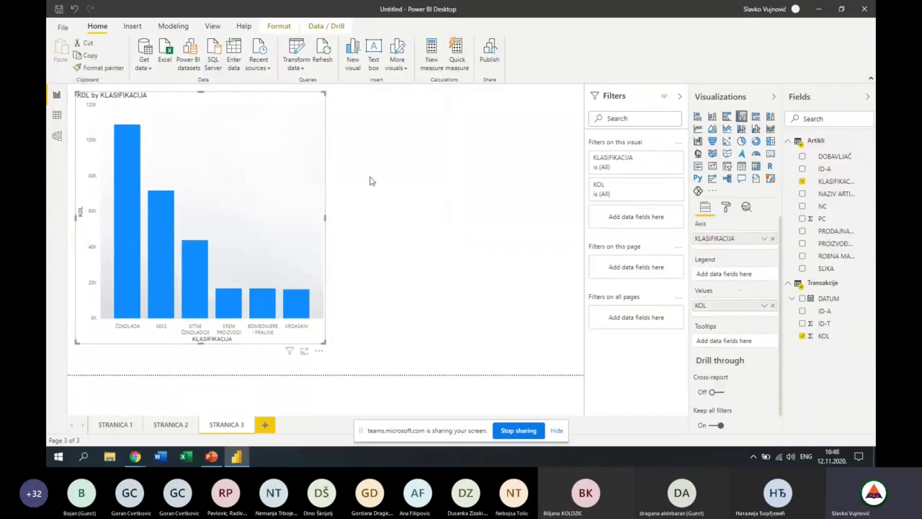
{"action": "scroll", "coordinate": [765, 304], "scroll_direction": "down", "scroll_amount": 1}
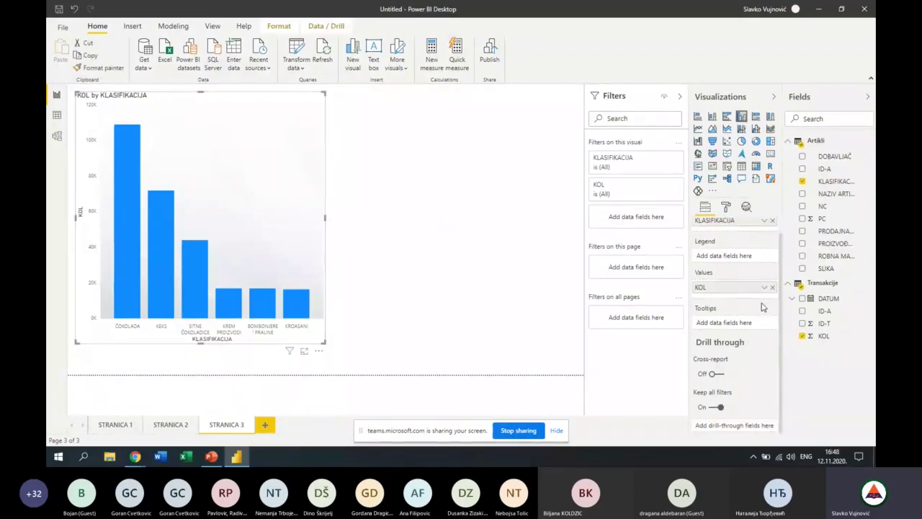
{"action": "scroll", "coordinate": [763, 307], "scroll_direction": "up", "scroll_amount": 1}
{"action": "left_click", "coordinate": [727, 207]}
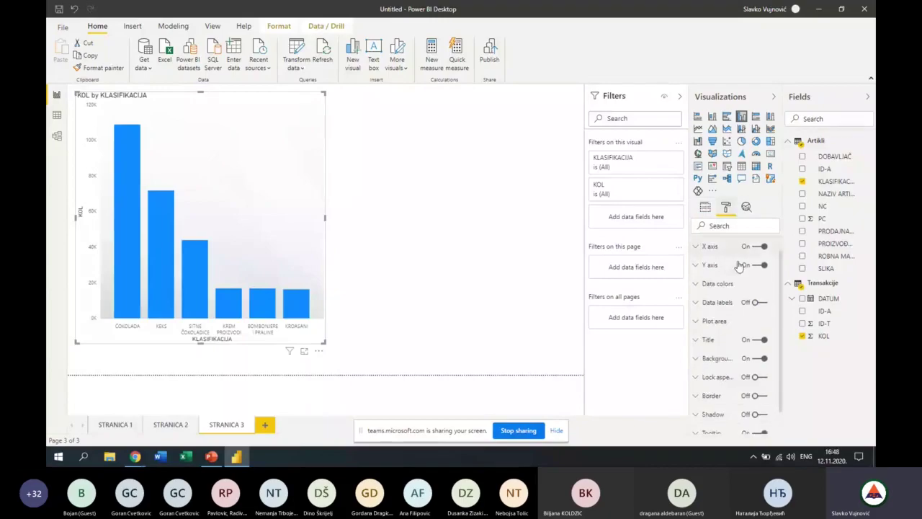
{"action": "scroll", "coordinate": [739, 270], "scroll_direction": "down", "scroll_amount": 1}
{"action": "left_click", "coordinate": [757, 369]}
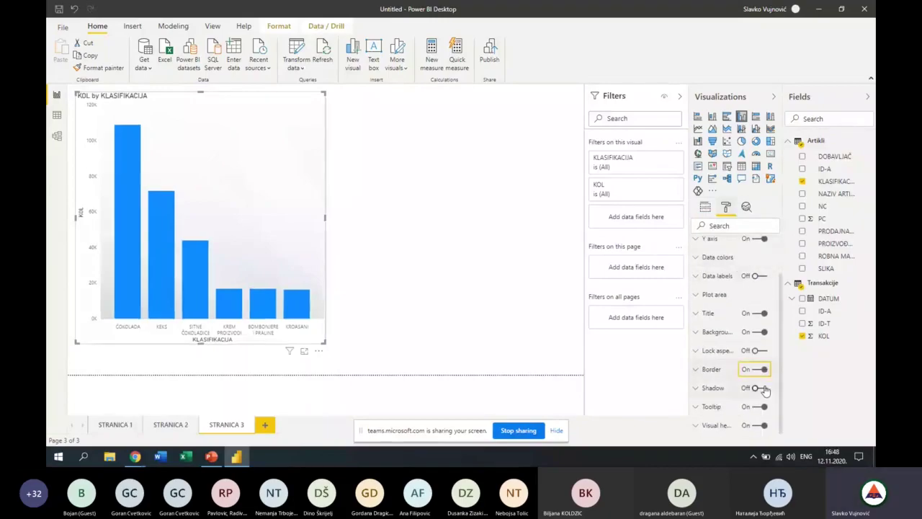
{"action": "left_click", "coordinate": [419, 256]}
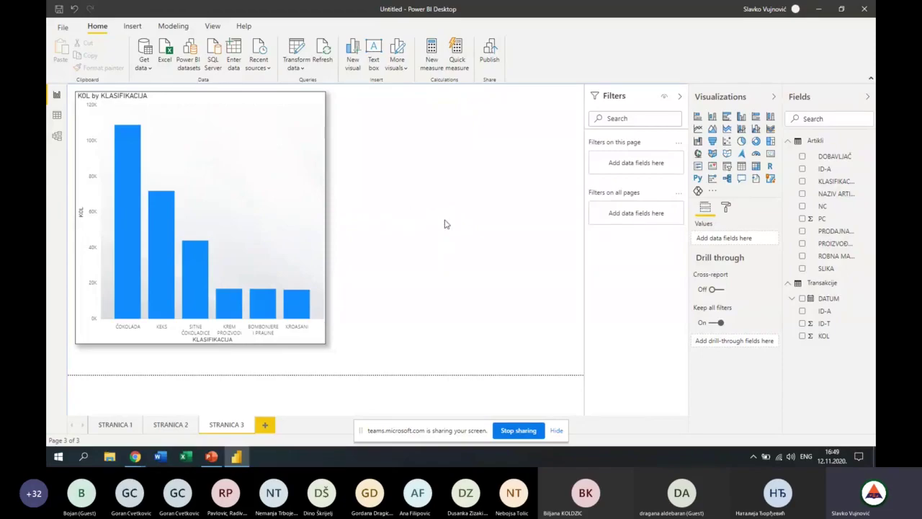
Summarize the KOL by KLASIFIKACIJA chart as a smart narrative and set all its text to size 16.
{"action": "mouse_move", "coordinate": [216, 216]}
{"action": "right_click", "coordinate": [237, 189]}
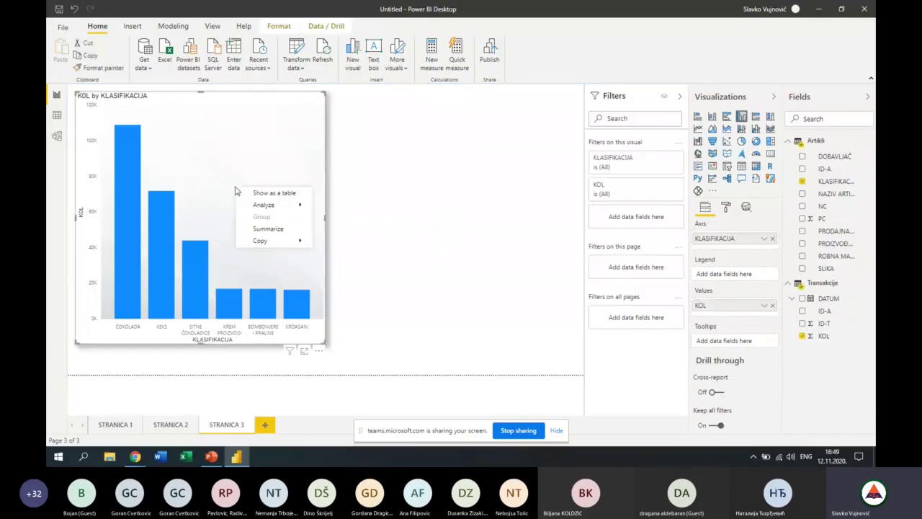
{"action": "left_click", "coordinate": [265, 229]}
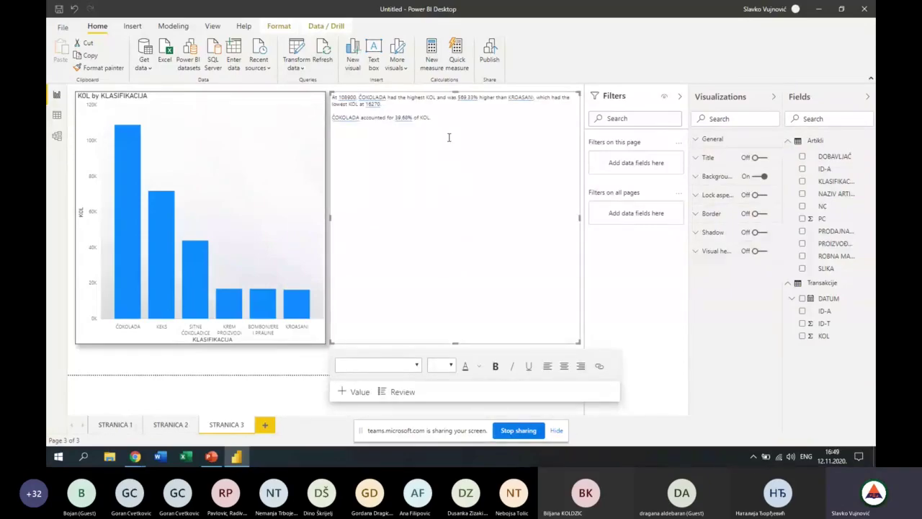
{"action": "left_click", "coordinate": [448, 117]}
{"action": "key", "text": "ctrl+a"}
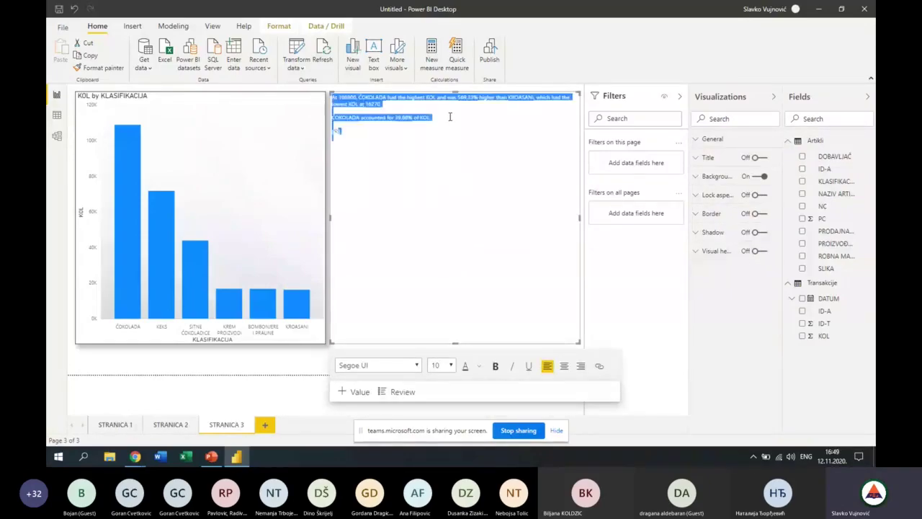
{"action": "left_click", "coordinate": [452, 366]}
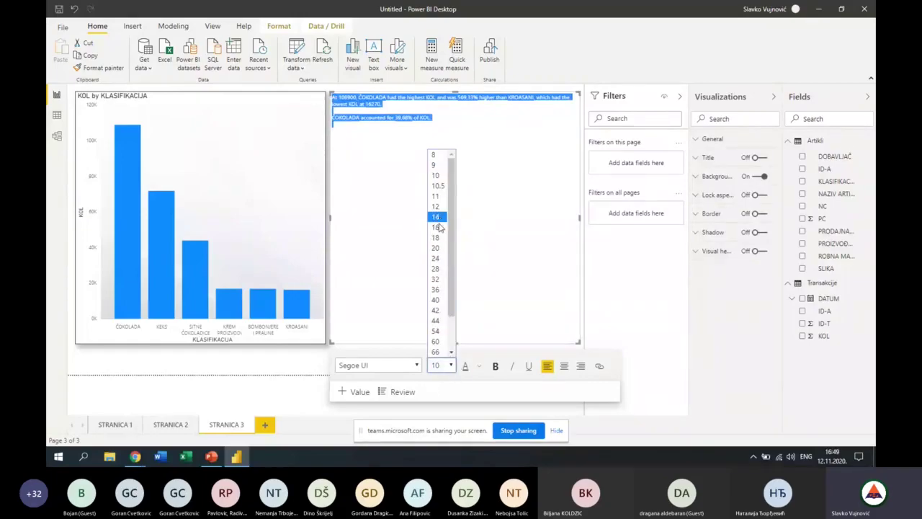
{"action": "left_click", "coordinate": [437, 228]}
{"action": "left_click", "coordinate": [438, 241]}
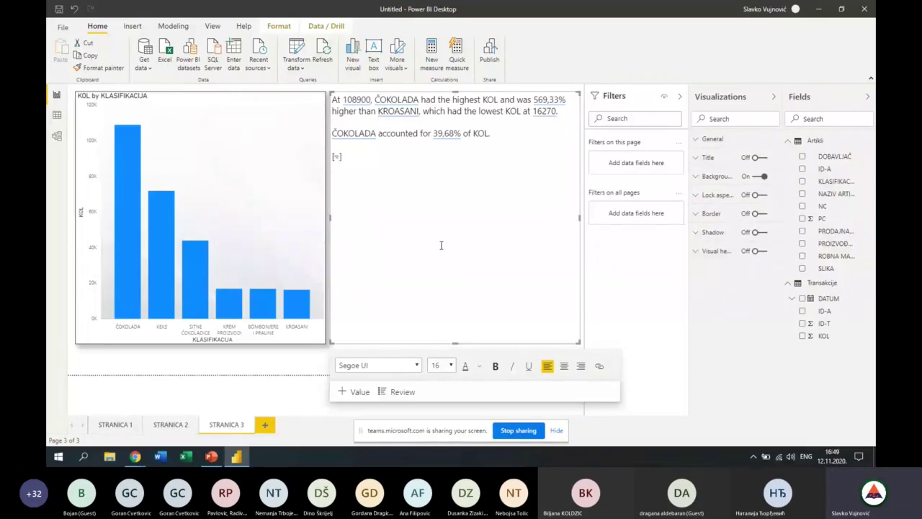
Move the narrative box lower, add the line PRODAJA KEKSA, and begin inserting a dynamic value.
{"action": "left_click_drag", "start_coordinate": [456, 92], "coordinate": [456, 229]}
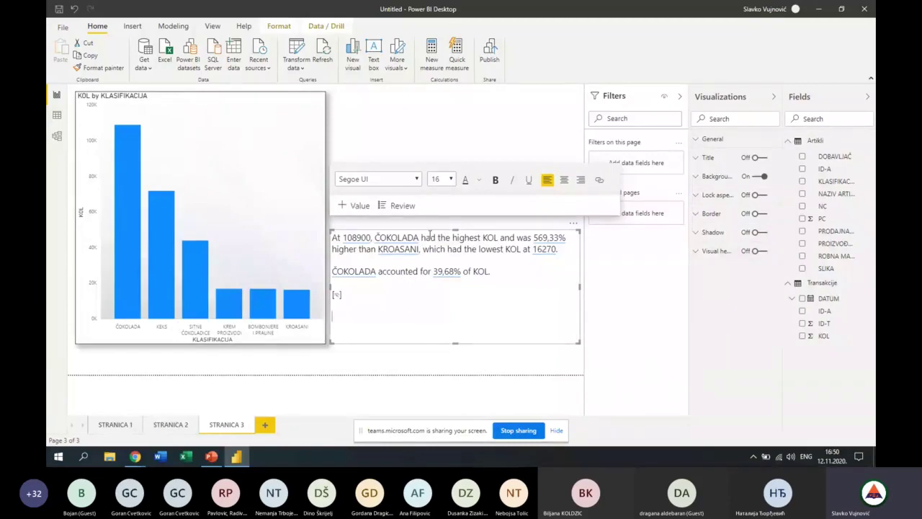
{"action": "type", "text": "PRODAJA KEKS"}
{"action": "type", "text": "A"}
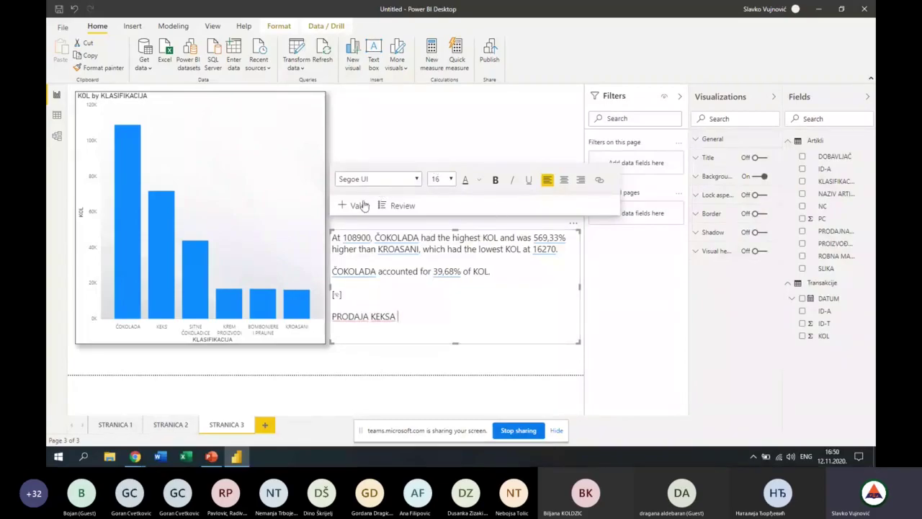
{"action": "left_click", "coordinate": [361, 207]}
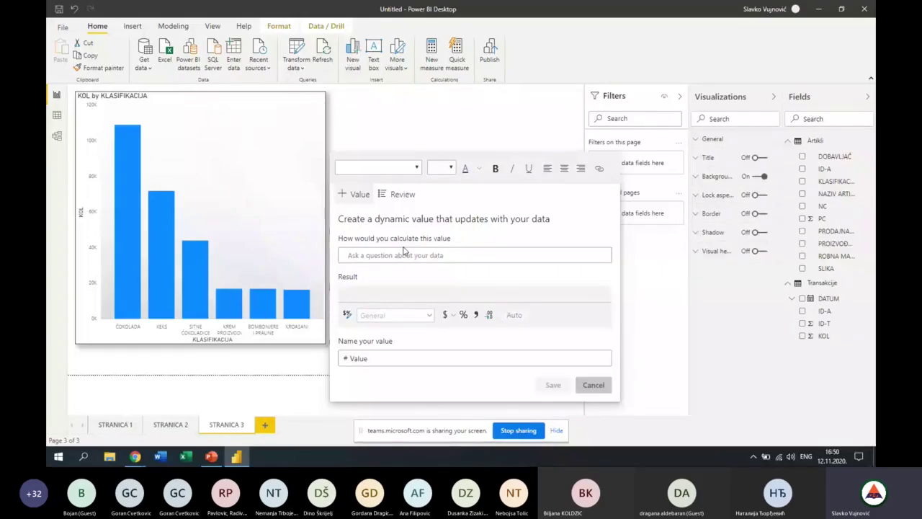
Insert the dynamic value 'sum of KOL where klasifikacija is KEKS' (71810) after PRODAJA KEKSA.
{"action": "type", "text": "sum "}
{"action": "type", "text": "of kol "}
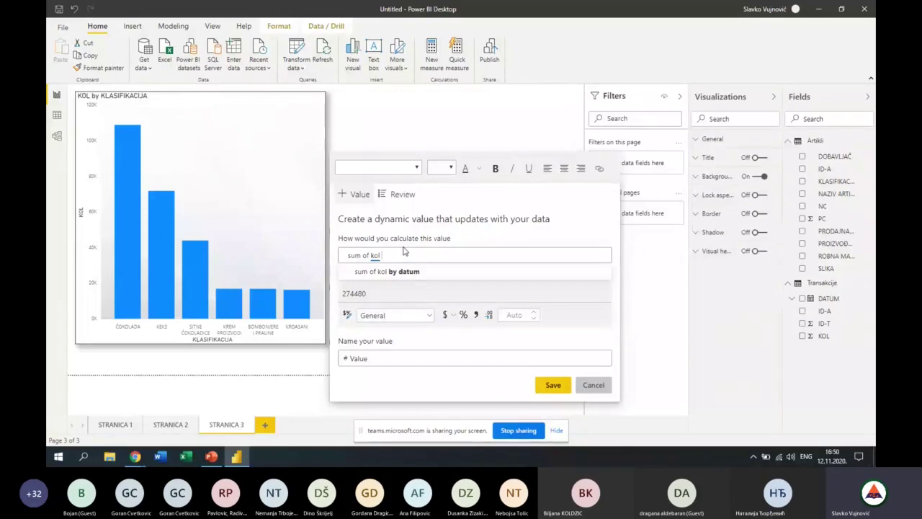
{"action": "type", "text": "wherre"}
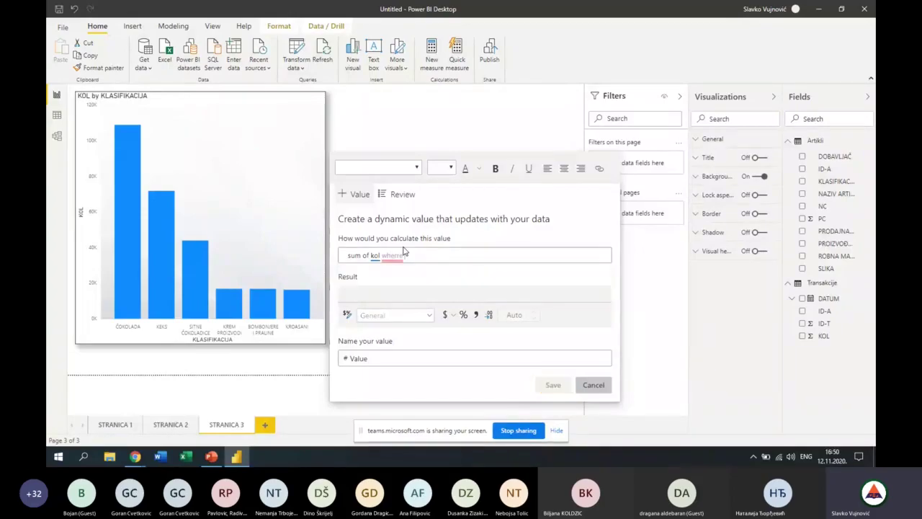
{"action": "type", "text": " klasifikacija is"}
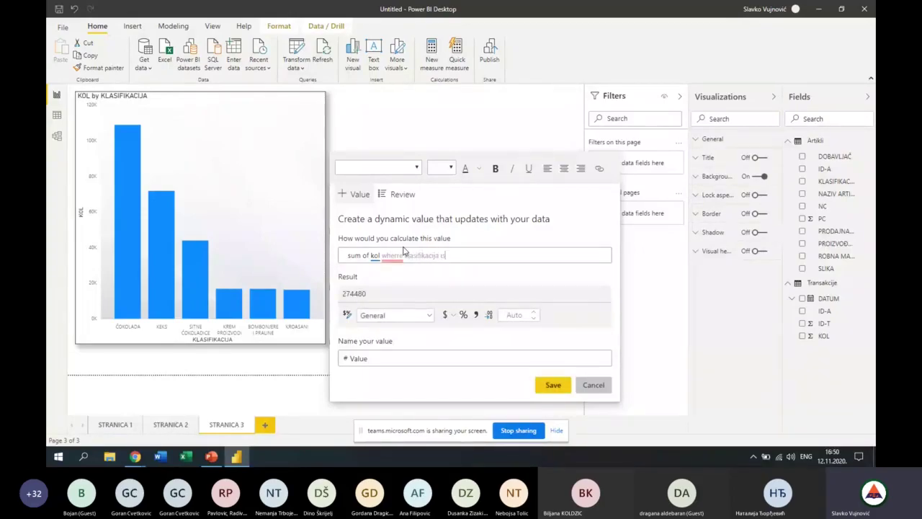
{"action": "type", "text": " keks"}
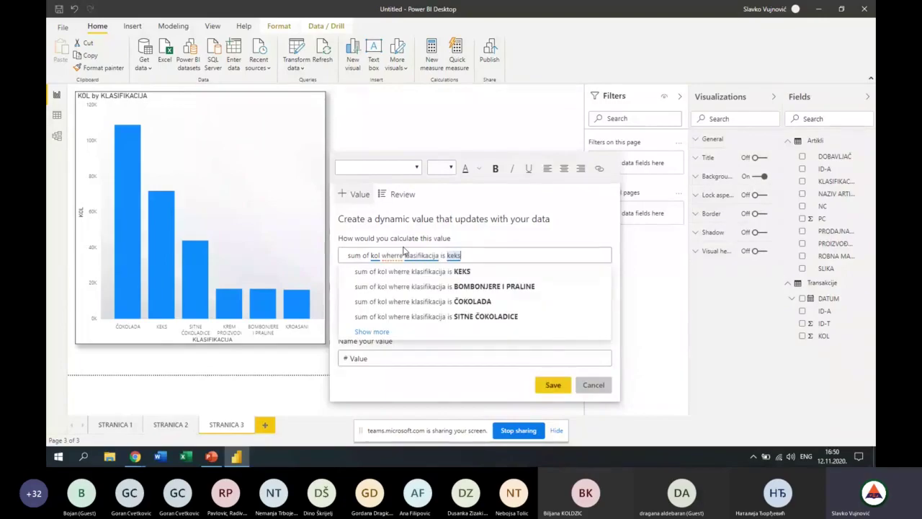
{"action": "left_click", "coordinate": [423, 271]}
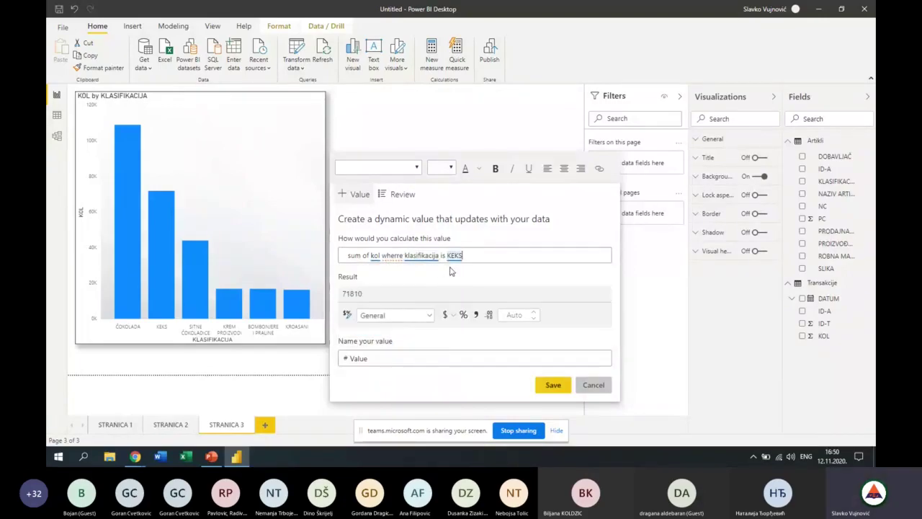
{"action": "left_click", "coordinate": [552, 385]}
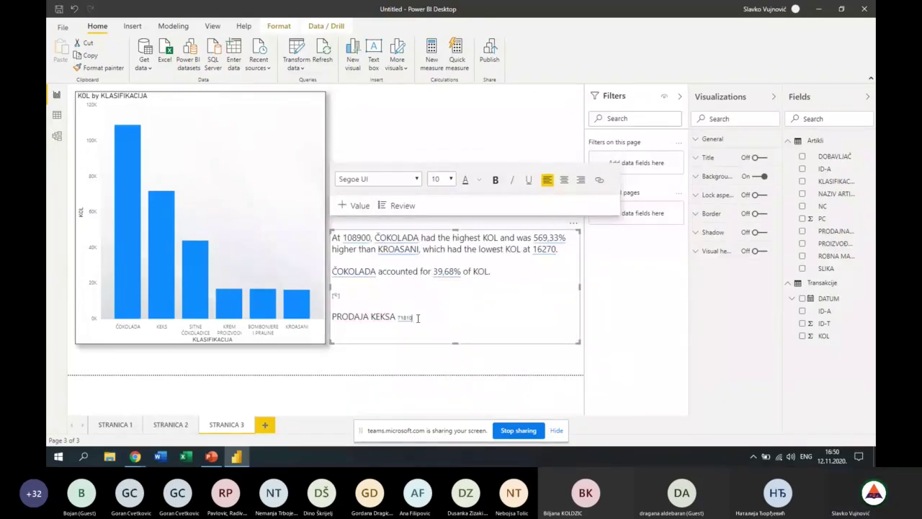
Set the PRODAJA KEKSA line to size 16, make 71810 bold, and leave narrative editing.
{"action": "double_click", "coordinate": [403, 318]}
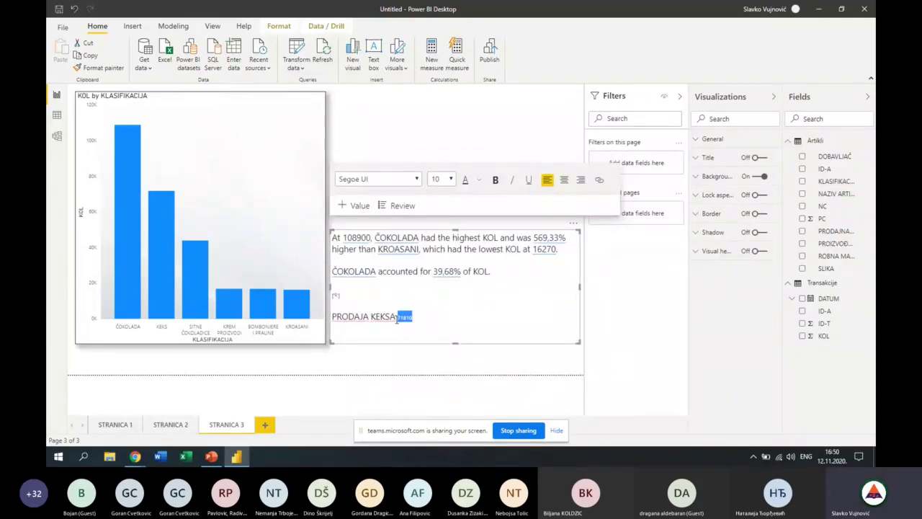
{"action": "left_click", "coordinate": [452, 180]}
{"action": "left_click", "coordinate": [437, 263]}
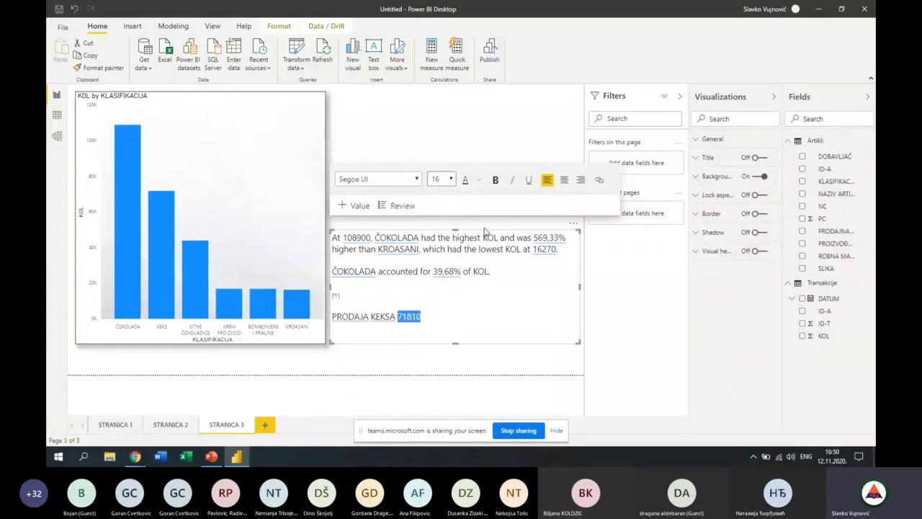
{"action": "left_click", "coordinate": [499, 180]}
{"action": "left_click", "coordinate": [468, 295]}
{"action": "left_click", "coordinate": [548, 146]}
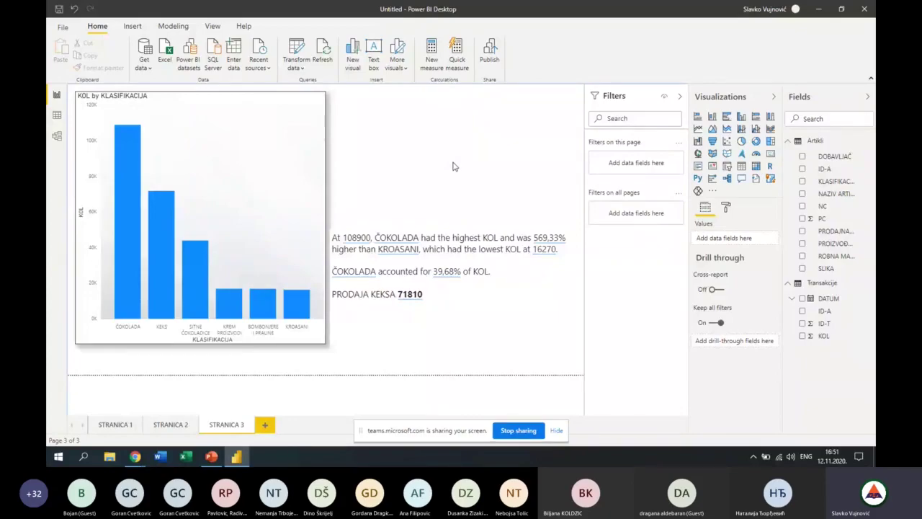
In Data view, enter and load a table named Slajser with rows STRANICA 1 and STRANICA 2.
{"action": "left_click", "coordinate": [57, 116]}
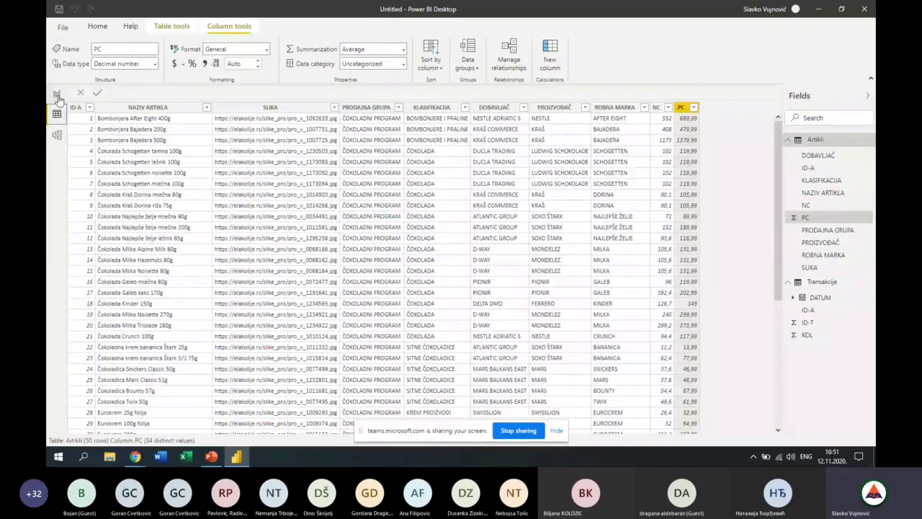
{"action": "left_click", "coordinate": [98, 27]}
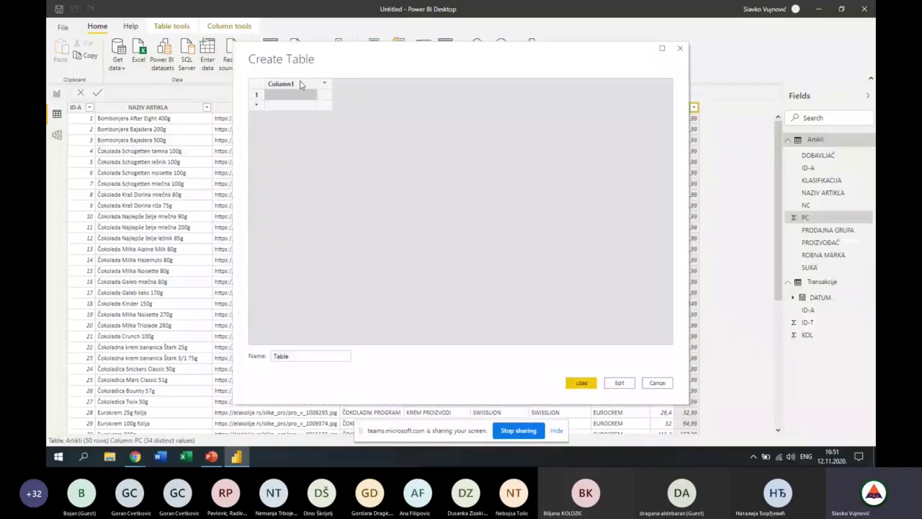
{"action": "type", "text": "STRANICA 1"}
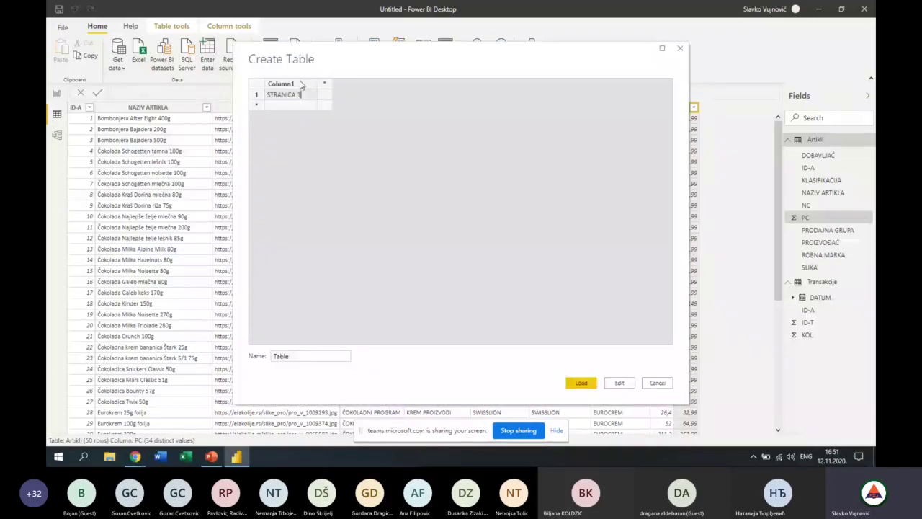
{"action": "key", "text": "Return"}
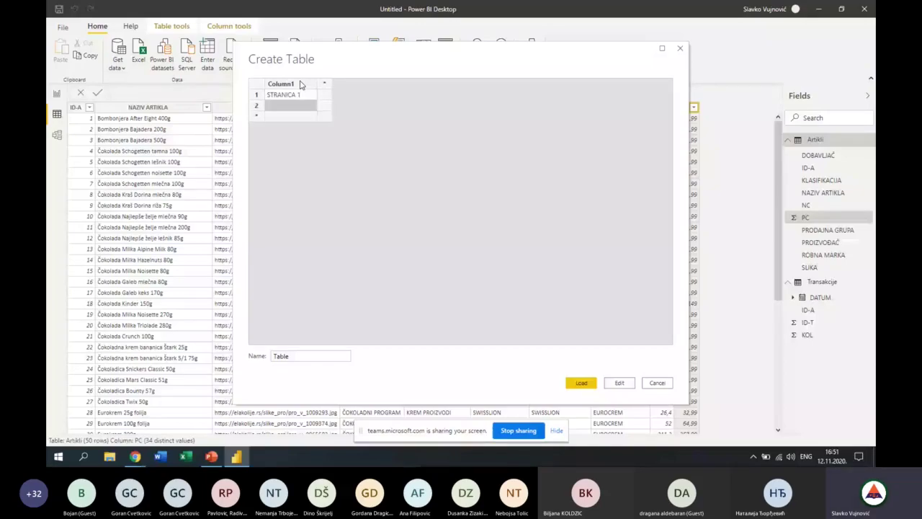
{"action": "type", "text": "STR"}
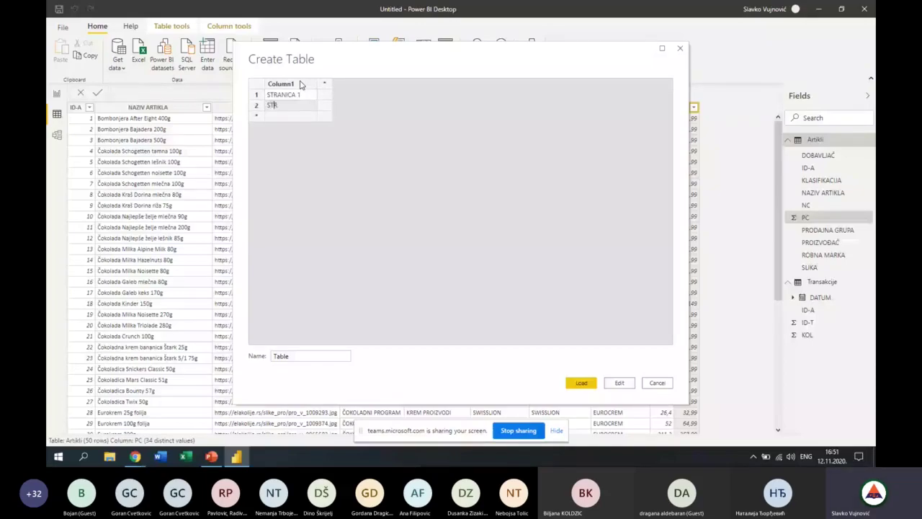
{"action": "type", "text": "ANICA 2"}
{"action": "key", "text": "Tab"}
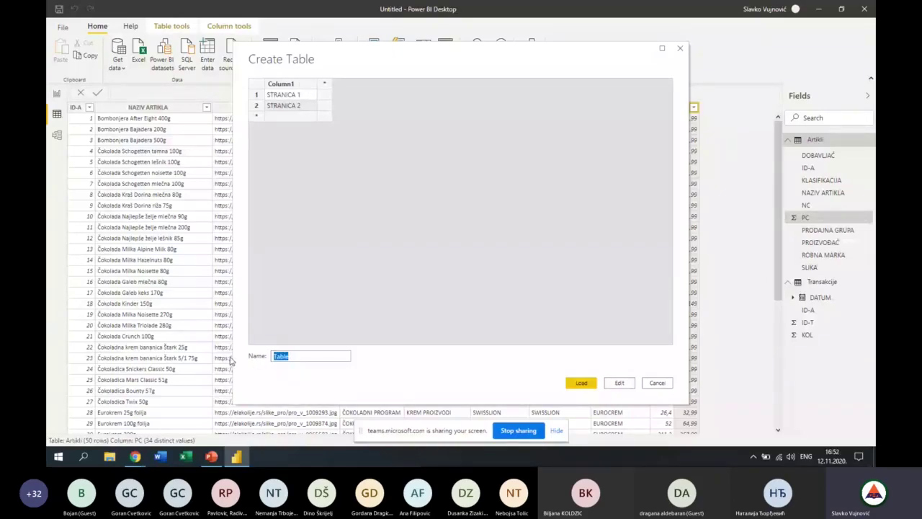
{"action": "type", "text": "Slaj"}
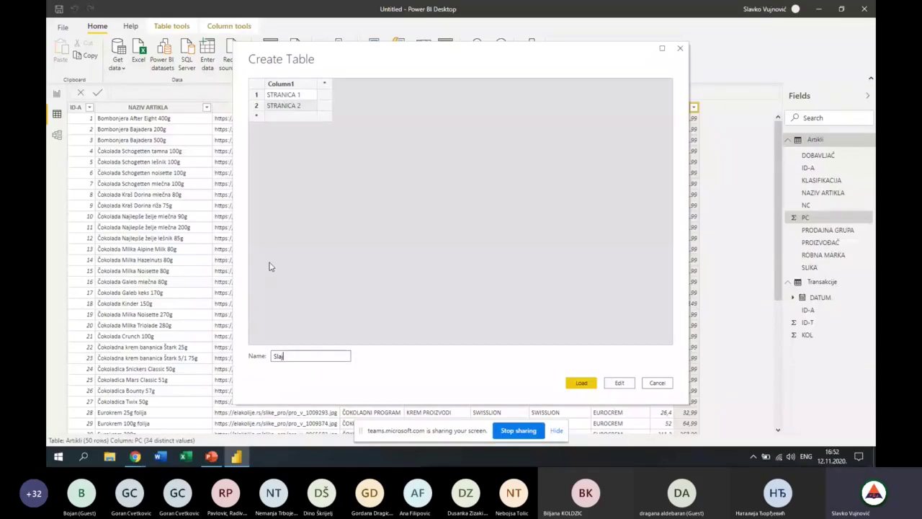
{"action": "type", "text": "ser"}
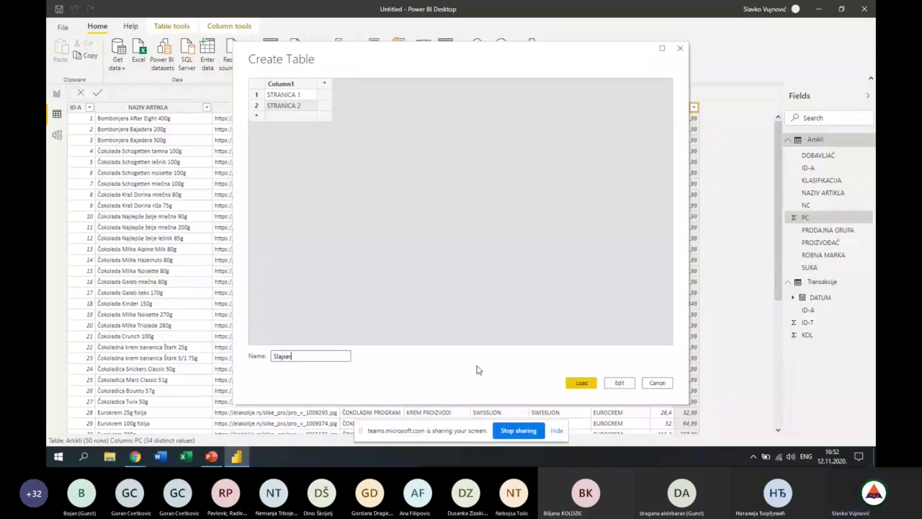
{"action": "left_click", "coordinate": [580, 382]}
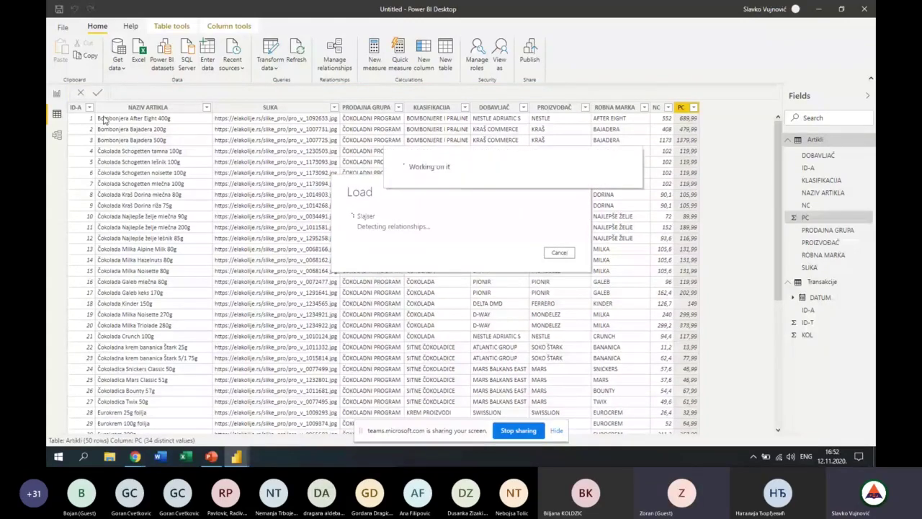
Glance at the Model view, then return to report page STRANICA 3.
{"action": "left_click", "coordinate": [58, 135]}
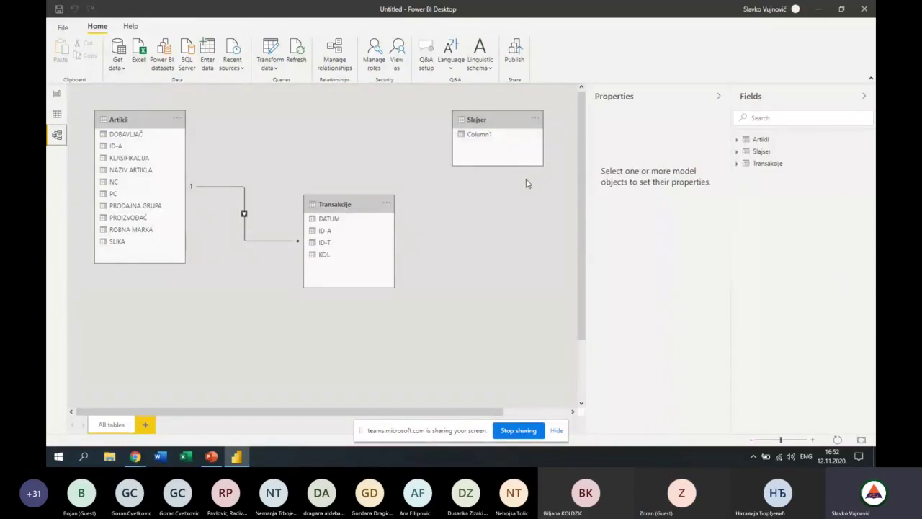
{"action": "left_click", "coordinate": [57, 94]}
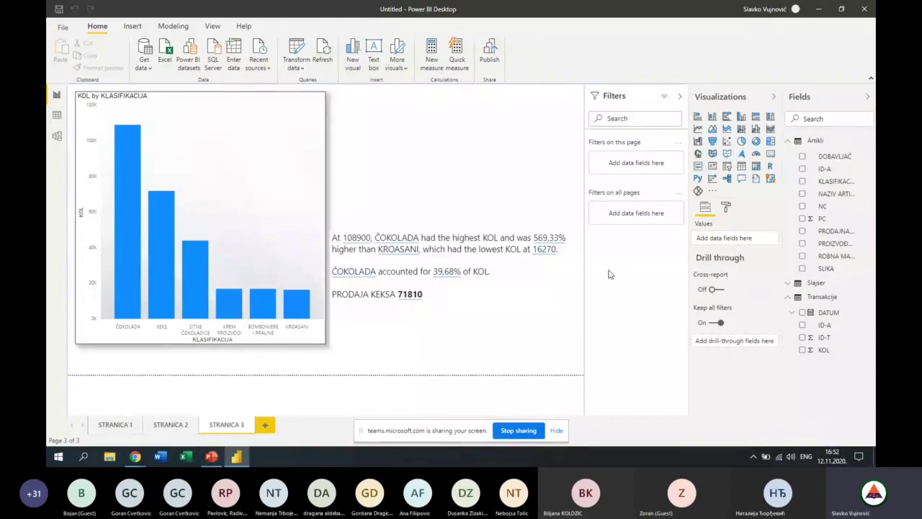
Add a dropdown slicer showing Slajser's Column1 page names.
{"action": "left_click", "coordinate": [727, 167]}
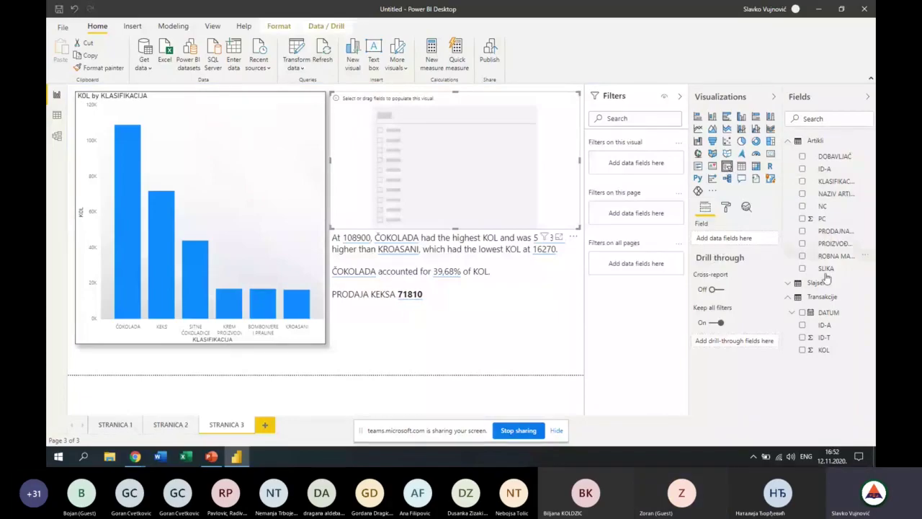
{"action": "mouse_move", "coordinate": [789, 284]}
{"action": "left_click_drag", "start_coordinate": [790, 286], "coordinate": [504, 153]}
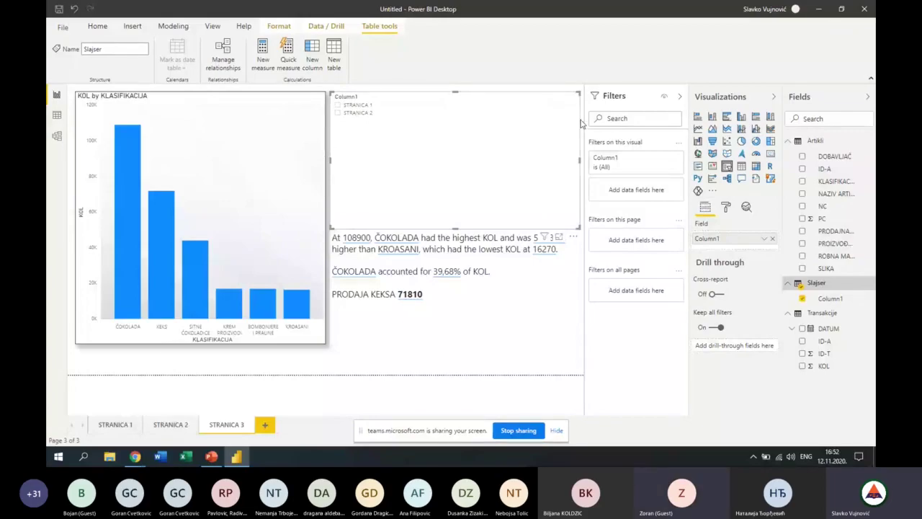
{"action": "left_click", "coordinate": [559, 98]}
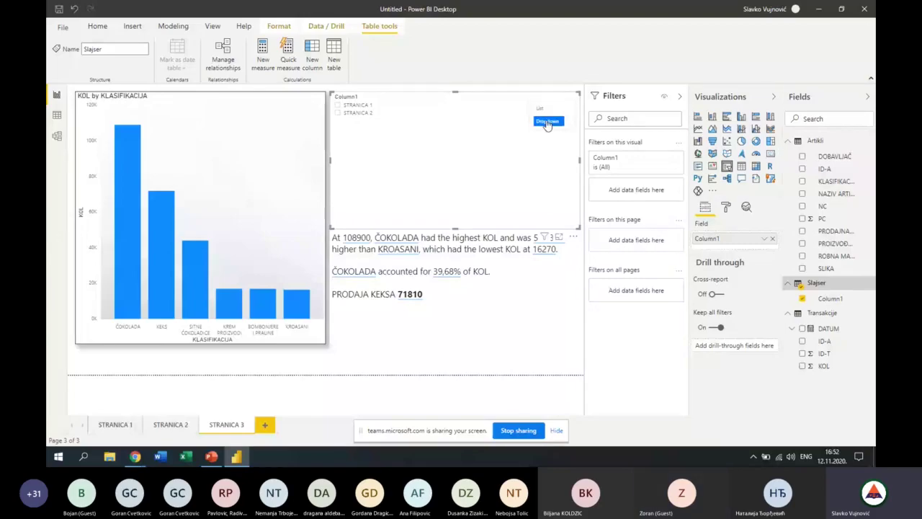
{"action": "left_click", "coordinate": [548, 121]}
Enlarge the slicer's item text size.
{"action": "left_click", "coordinate": [454, 182]}
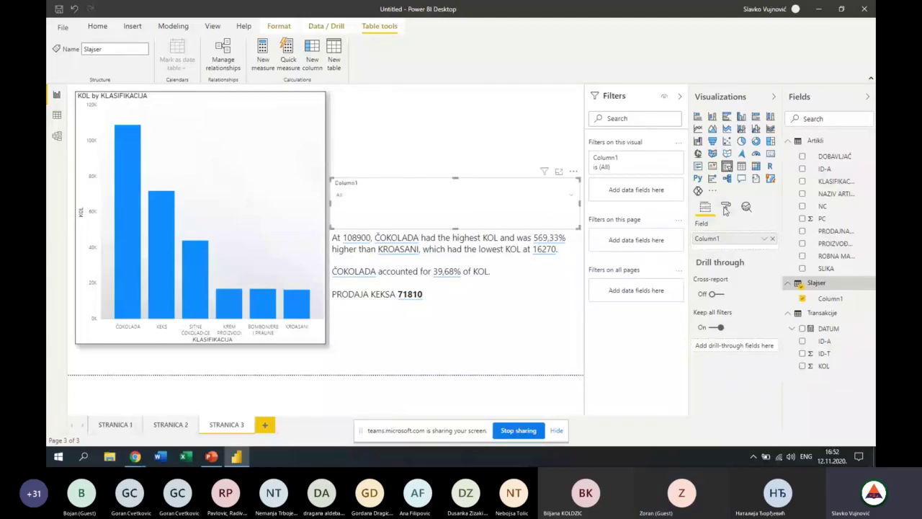
{"action": "left_click", "coordinate": [726, 210]}
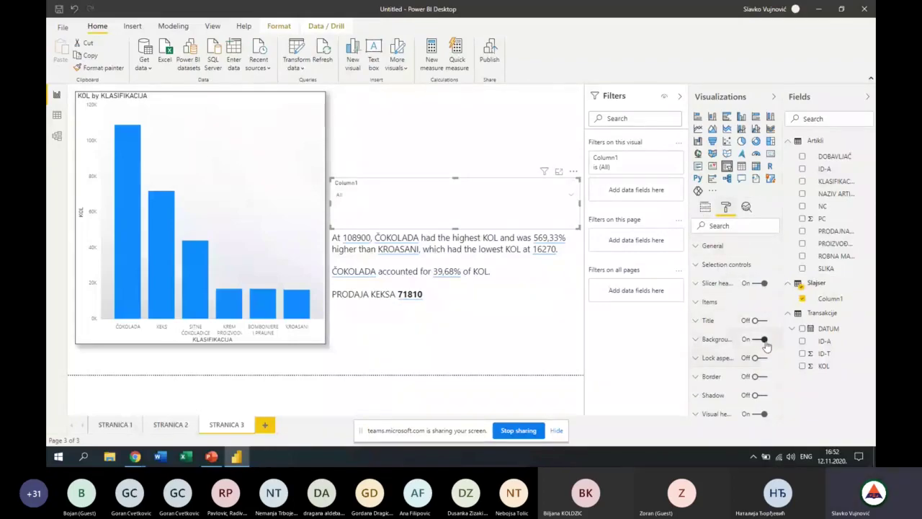
{"action": "left_click", "coordinate": [709, 301]}
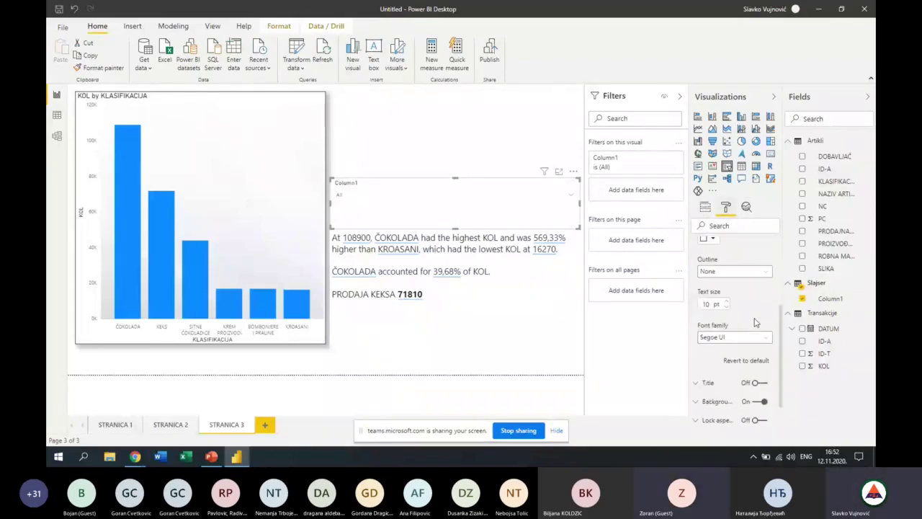
{"action": "scroll", "coordinate": [719, 312], "scroll_direction": "down", "scroll_amount": 2}
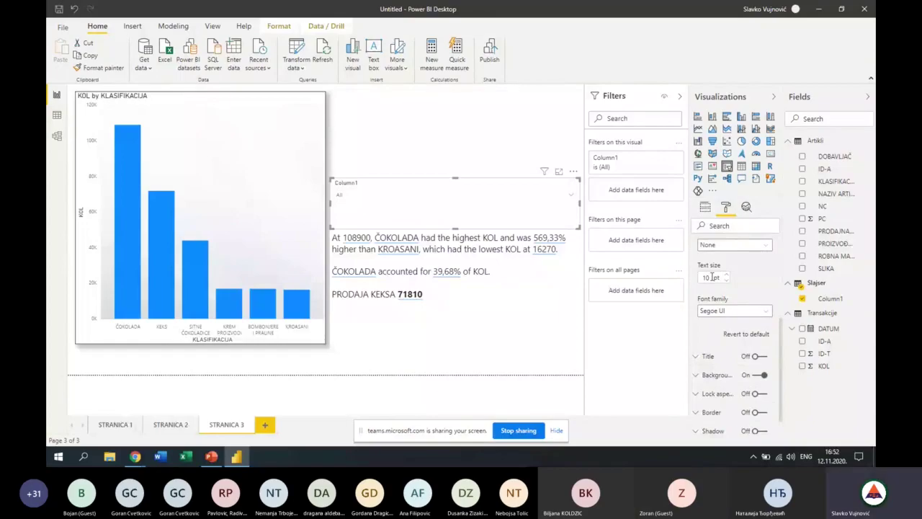
{"action": "left_click", "coordinate": [726, 274]}
{"action": "double_click", "coordinate": [726, 275]}
{"action": "double_click", "coordinate": [726, 275]}
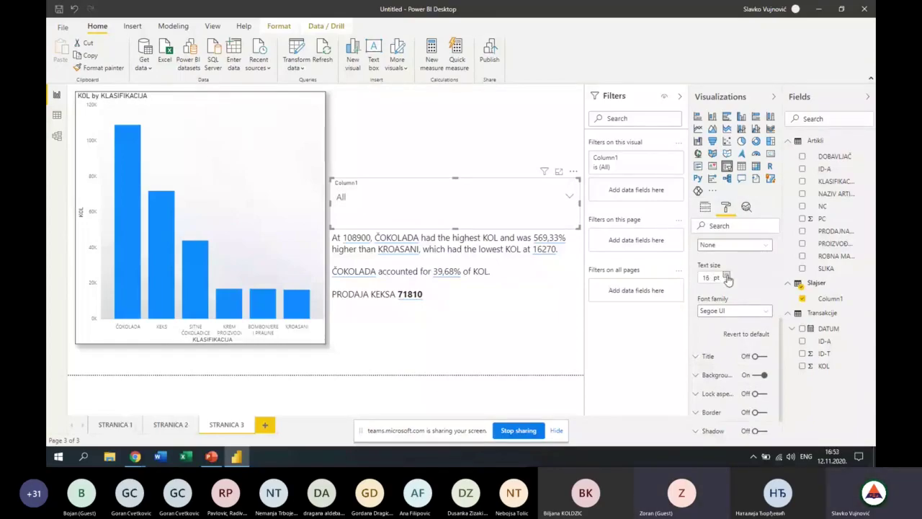
{"action": "left_click", "coordinate": [522, 109]}
Enable single select, hide the slicer header, and move the slicer up toward the narrative.
{"action": "left_click", "coordinate": [454, 185]}
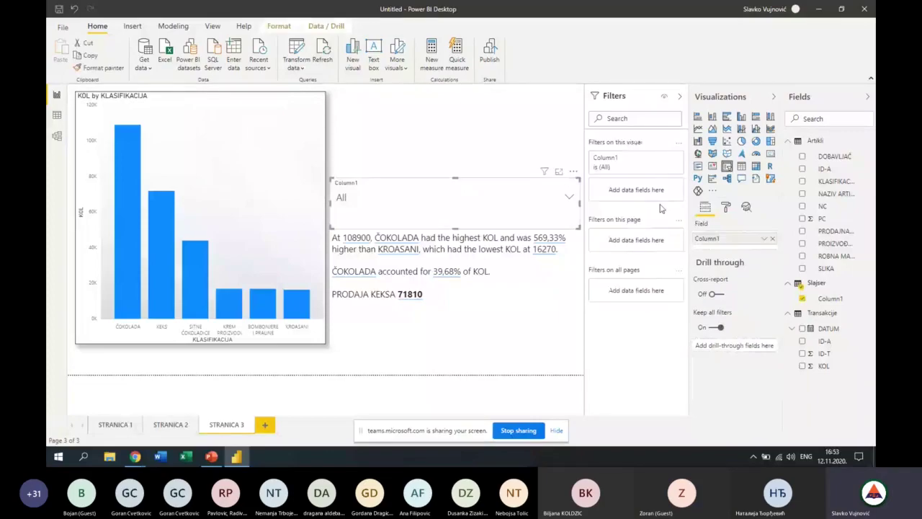
{"action": "left_click", "coordinate": [725, 209]}
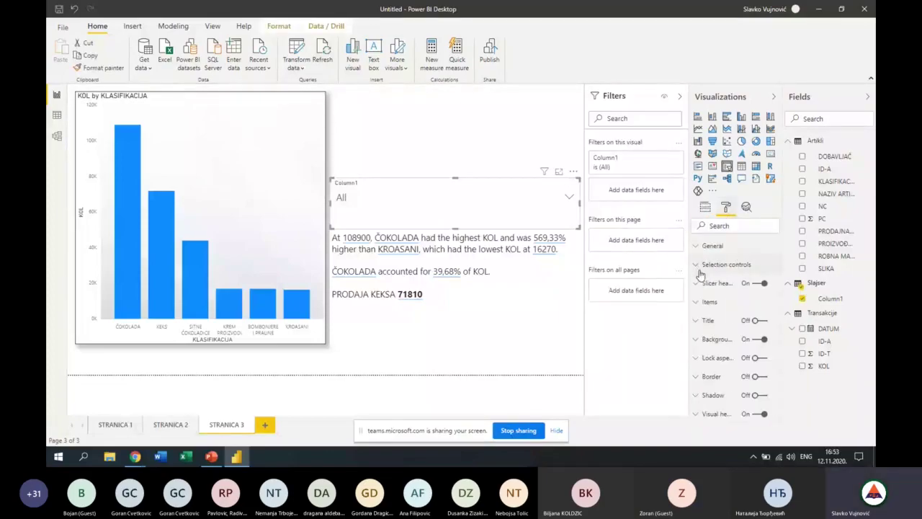
{"action": "left_click", "coordinate": [700, 266]}
{"action": "left_click", "coordinate": [719, 298]}
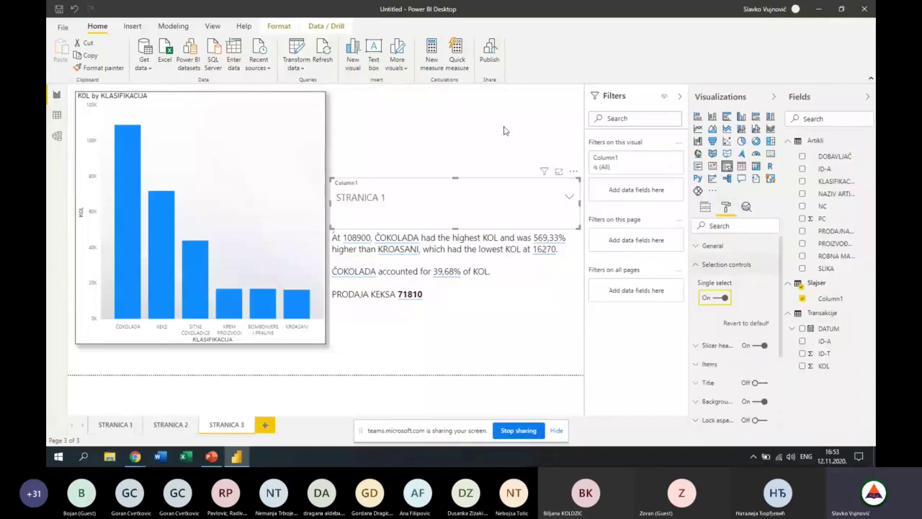
{"action": "left_click", "coordinate": [706, 206]}
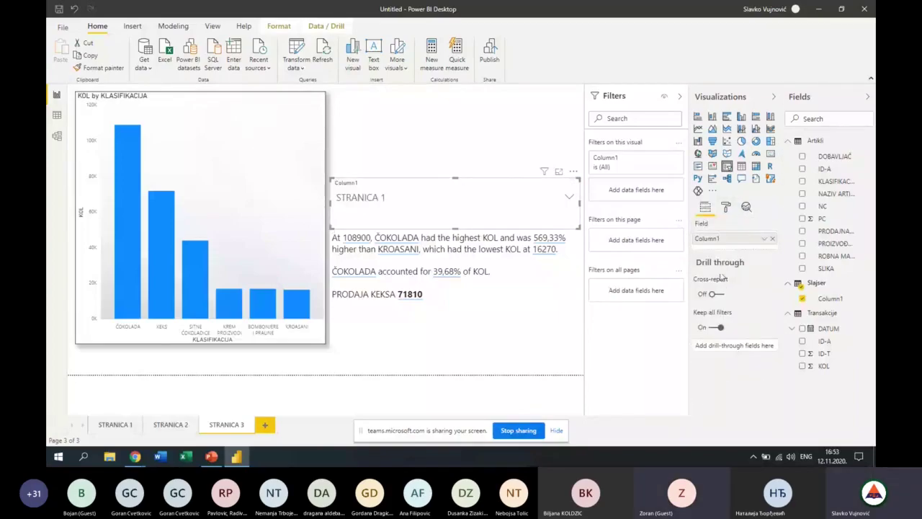
{"action": "left_click", "coordinate": [726, 207]}
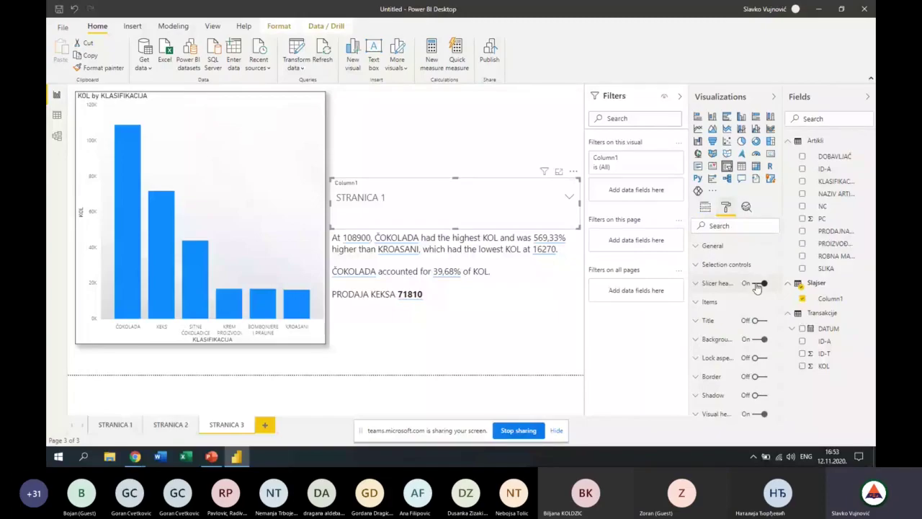
{"action": "left_click", "coordinate": [760, 283]}
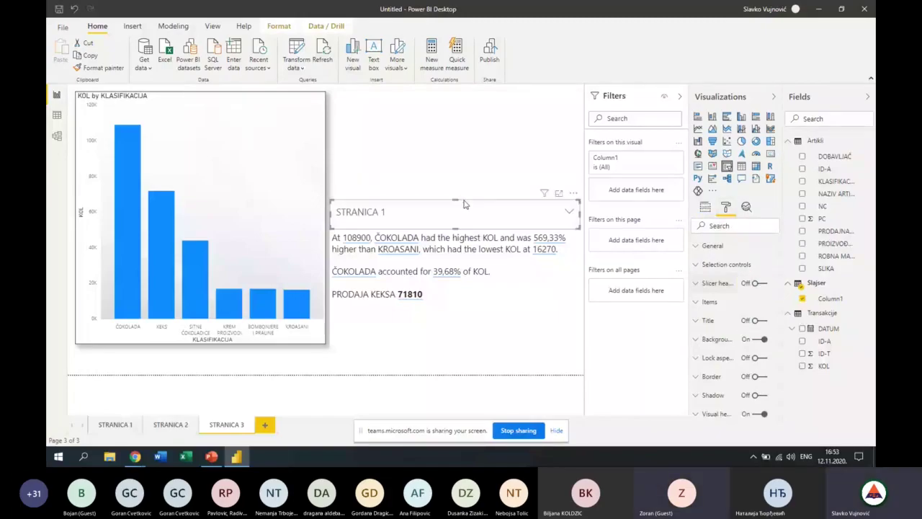
{"action": "left_click_drag", "start_coordinate": [465, 204], "coordinate": [464, 190]}
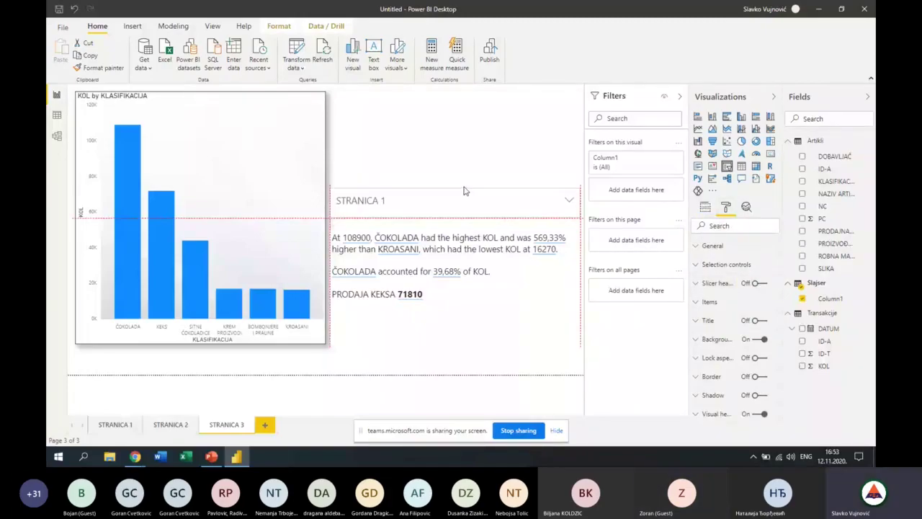
{"action": "left_click", "coordinate": [468, 162]}
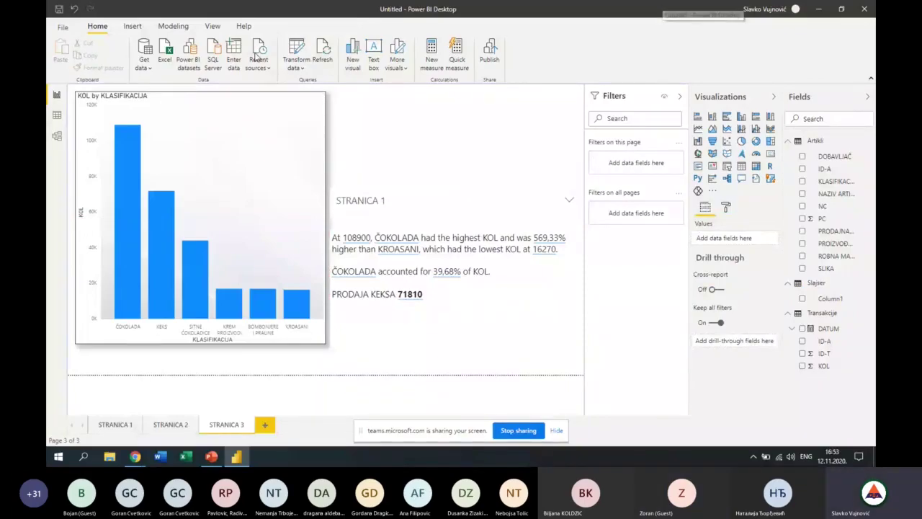
Insert a blank button above the slicer and give it the text IZABERI.
{"action": "left_click", "coordinate": [132, 27]}
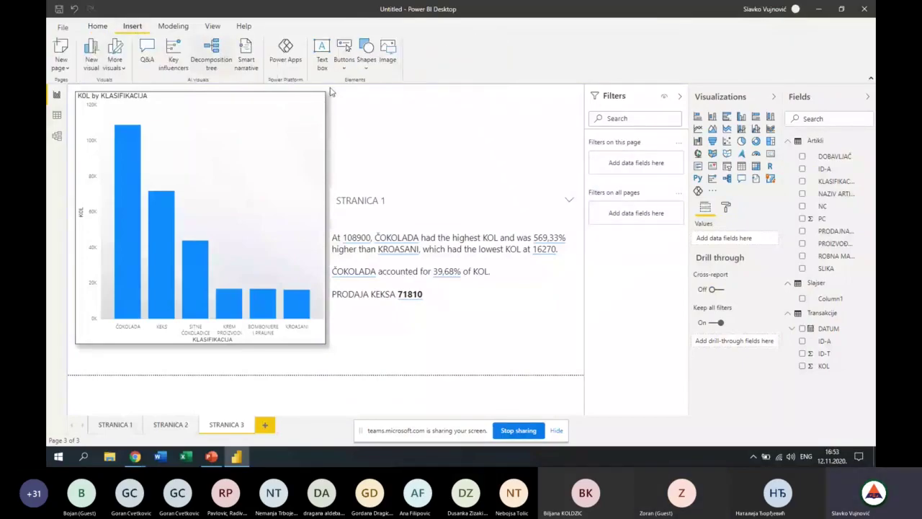
{"action": "left_click", "coordinate": [344, 61]}
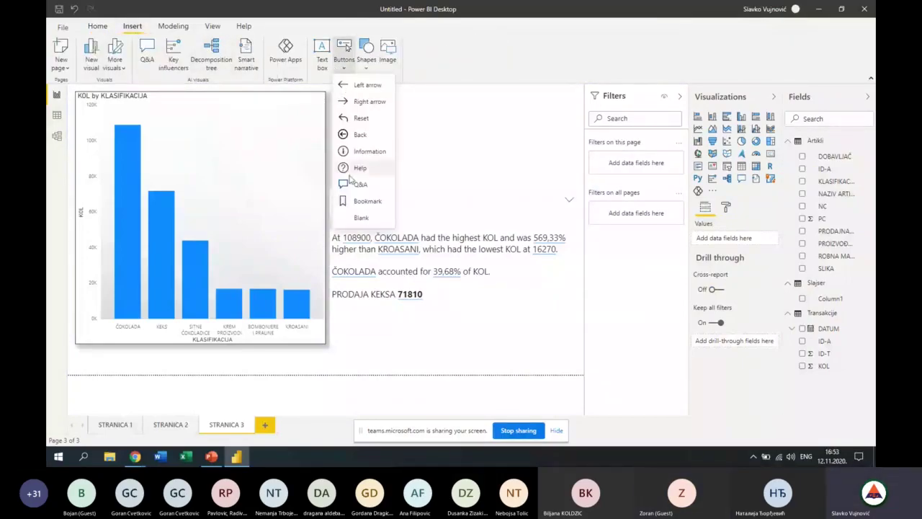
{"action": "left_click", "coordinate": [349, 174]}
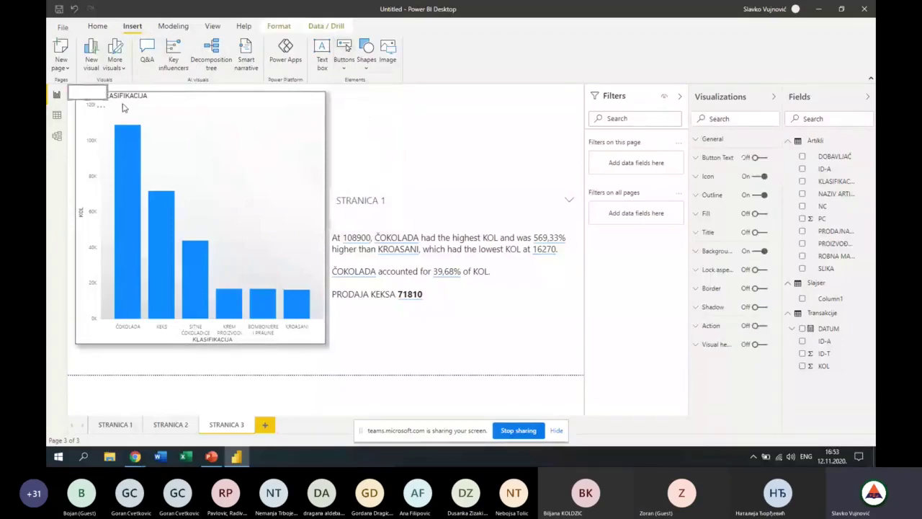
{"action": "mouse_move", "coordinate": [98, 101]}
{"action": "left_mouse_down"}
{"action": "mouse_move", "coordinate": [389, 170]}
{"action": "mouse_move", "coordinate": [353, 154]}
{"action": "mouse_move", "coordinate": [575, 175]}
{"action": "left_mouse_up"}
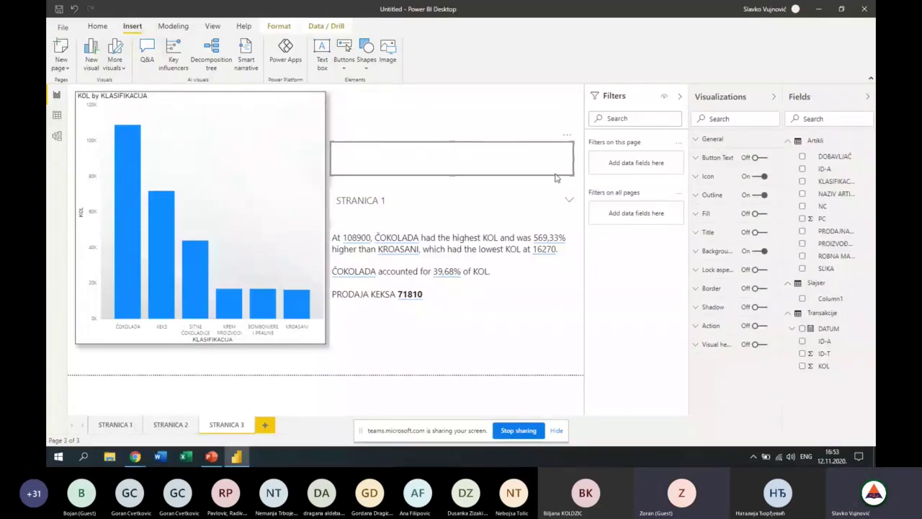
{"action": "left_click", "coordinate": [760, 157]}
{"action": "left_click", "coordinate": [701, 162]}
{"action": "type", "text": "IZABERI"}
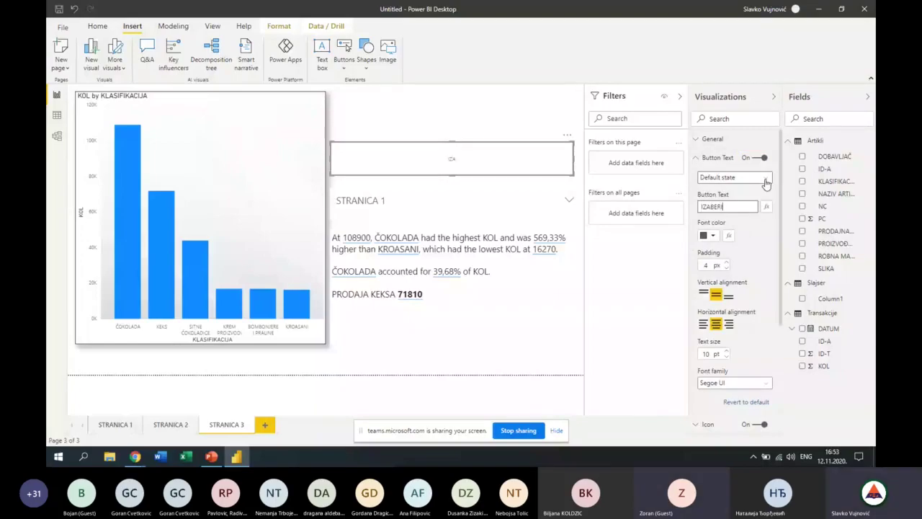
{"action": "left_click", "coordinate": [552, 101]}
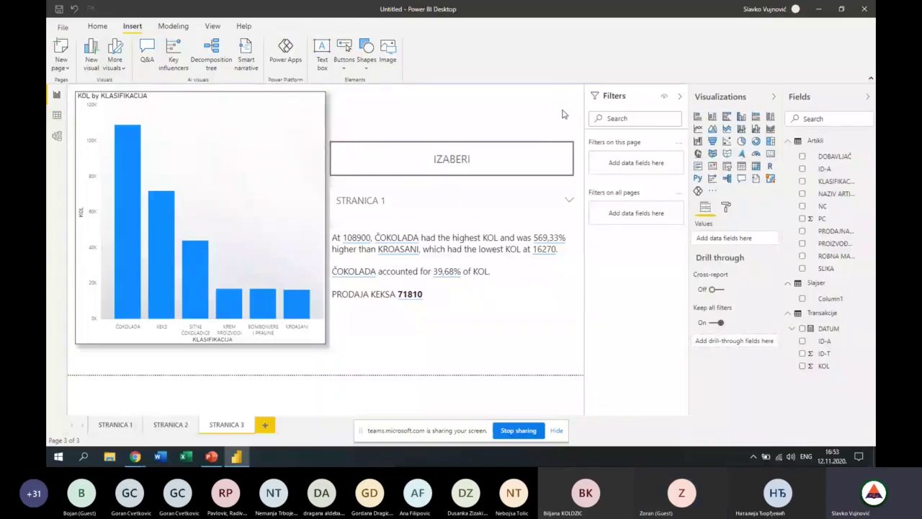
Give the IZABERI button a grey background.
{"action": "left_click", "coordinate": [558, 153]}
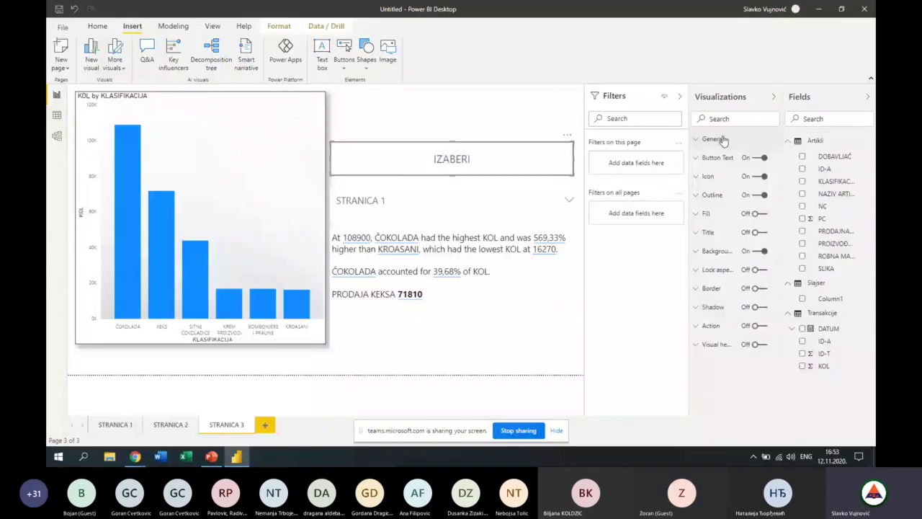
{"action": "left_click", "coordinate": [698, 213]}
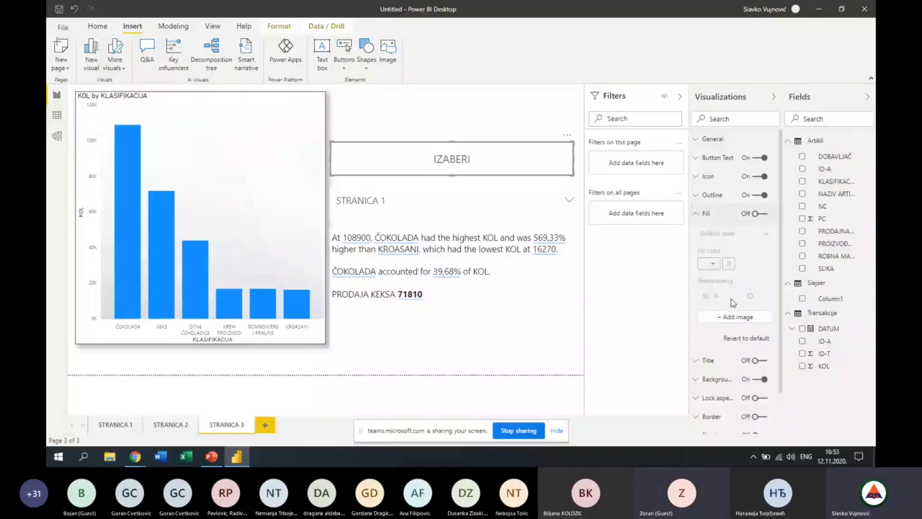
{"action": "left_click", "coordinate": [699, 214]}
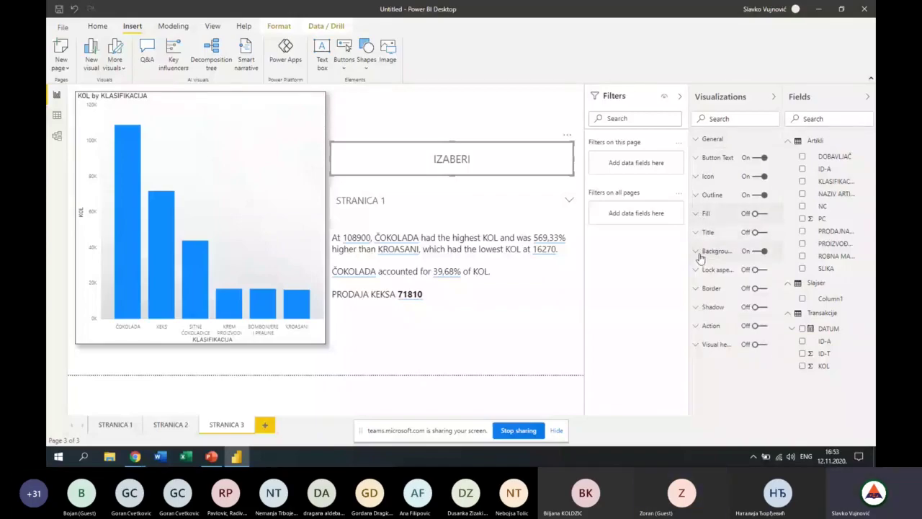
{"action": "left_click", "coordinate": [697, 252]}
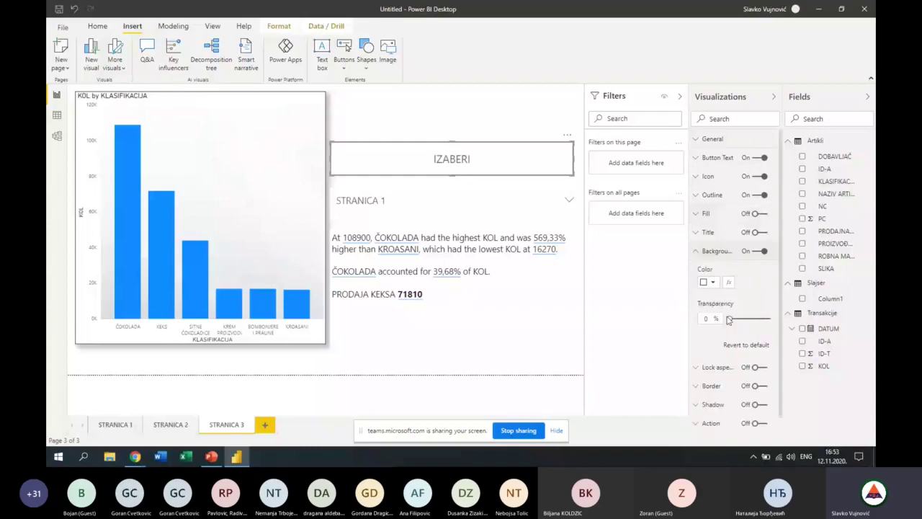
{"action": "left_click", "coordinate": [712, 283]}
{"action": "left_click", "coordinate": [697, 325]}
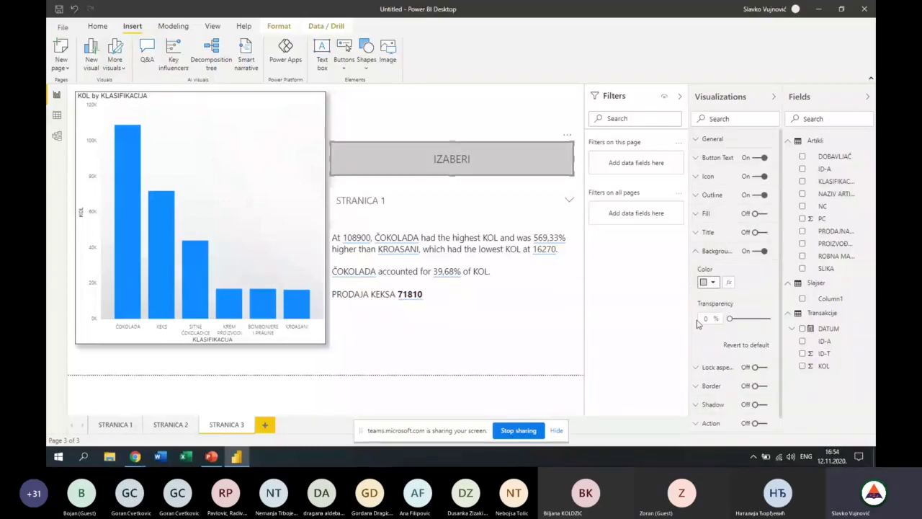
{"action": "left_click", "coordinate": [526, 118]}
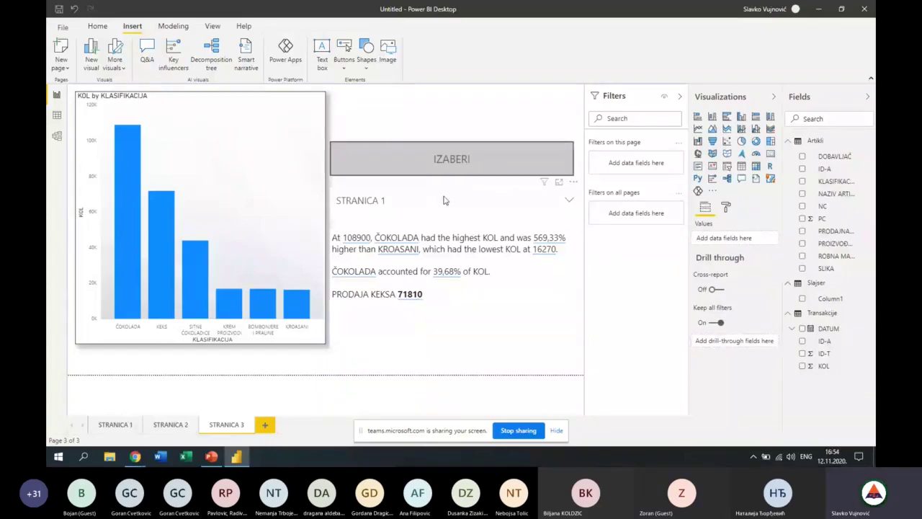
Turn on the button's action with type Page navigation, leaving destination None.
{"action": "mouse_move", "coordinate": [448, 216]}
{"action": "left_click", "coordinate": [496, 145]}
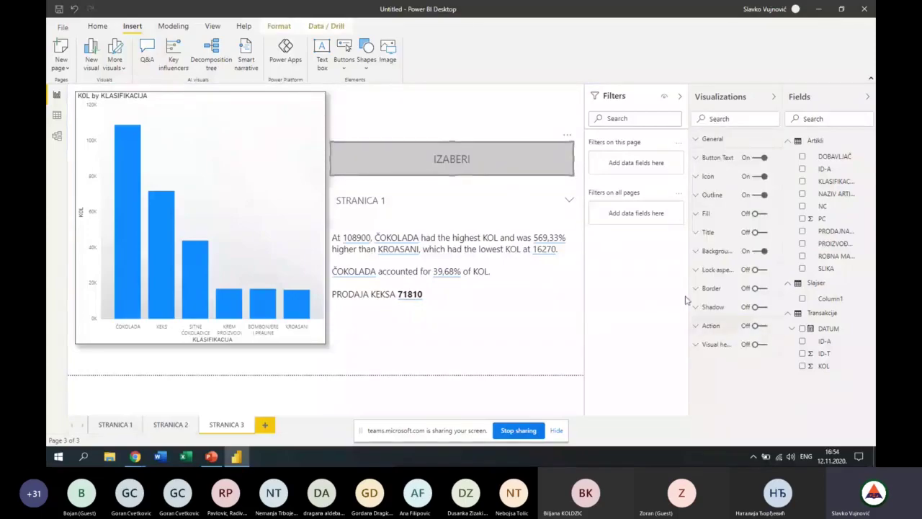
{"action": "left_click", "coordinate": [764, 326]}
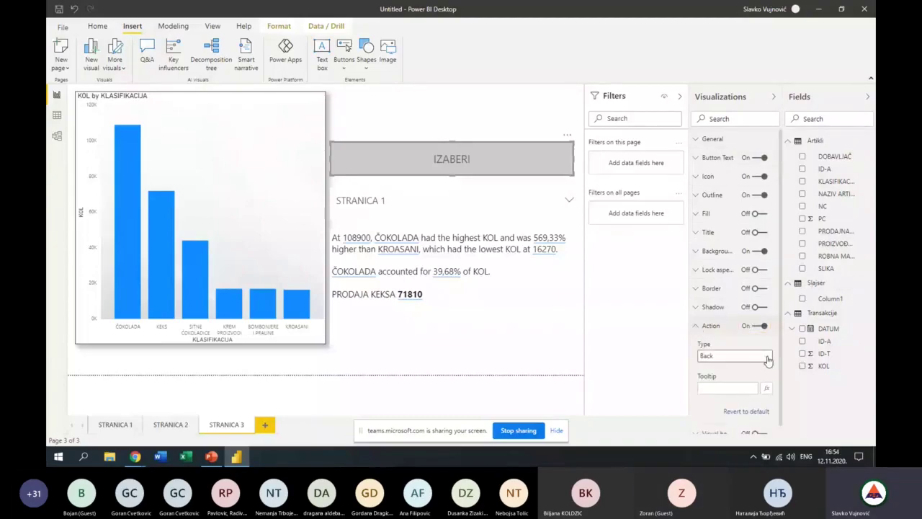
{"action": "left_click", "coordinate": [768, 360]}
{"action": "left_click", "coordinate": [754, 405]}
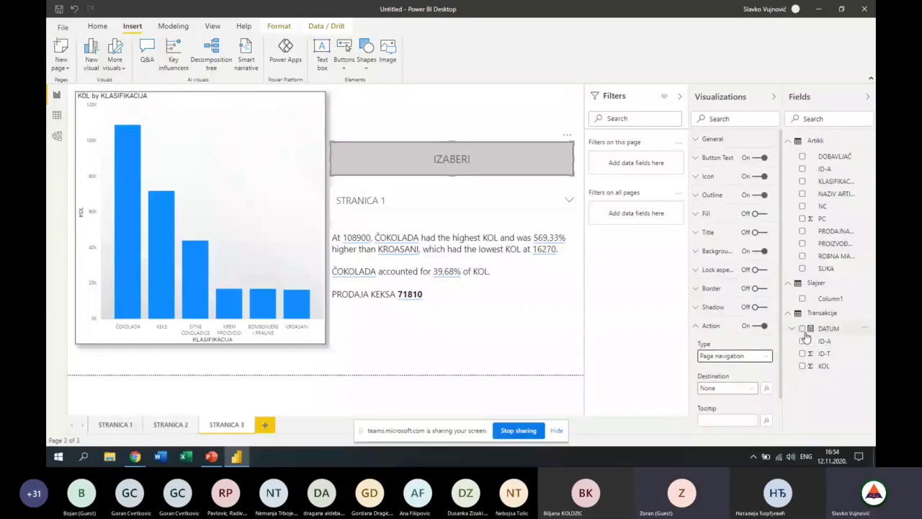
{"action": "left_click", "coordinate": [754, 389]}
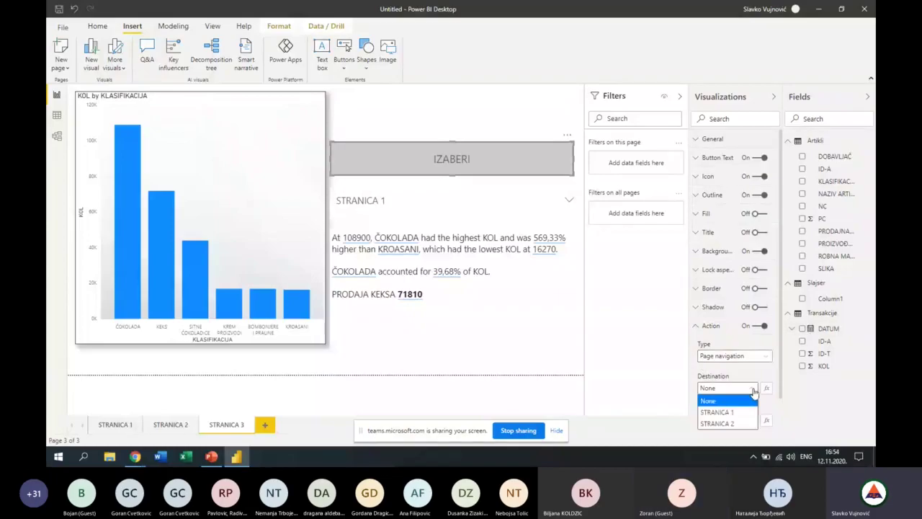
{"action": "left_click", "coordinate": [754, 387]}
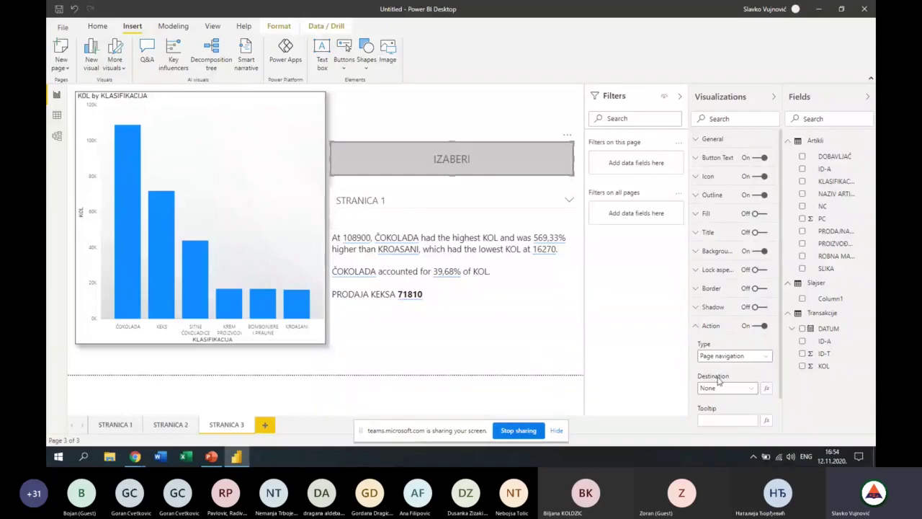
Base the button's destination on the first value of Slajser Column1 and test the navigation.
{"action": "left_click", "coordinate": [767, 389]}
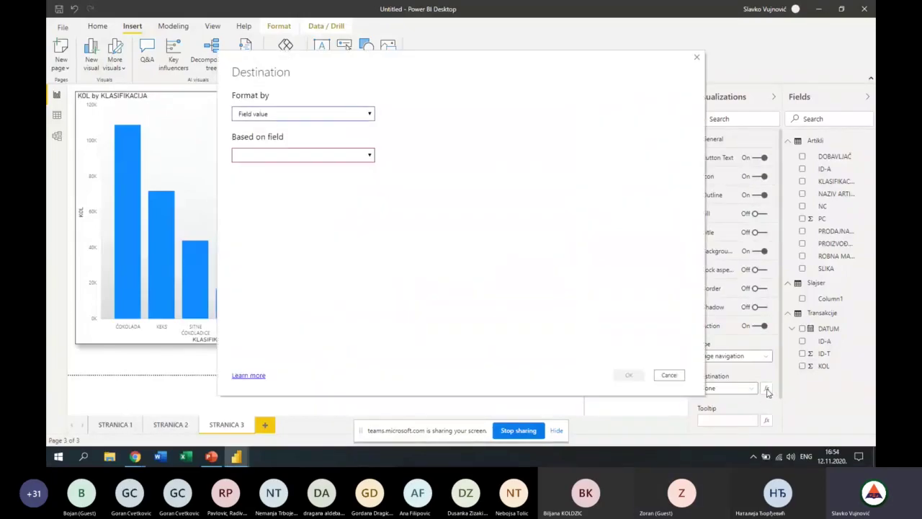
{"action": "left_click", "coordinate": [369, 155]}
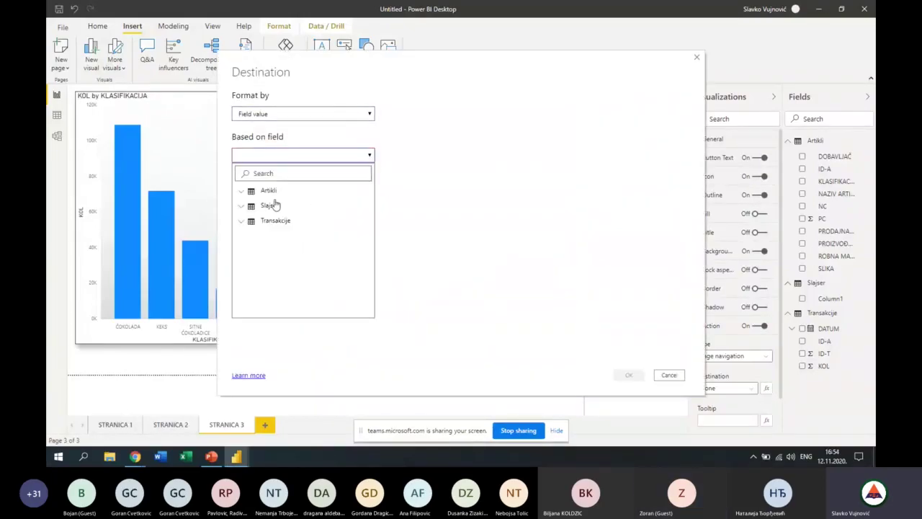
{"action": "left_click", "coordinate": [240, 210]}
{"action": "left_click", "coordinate": [266, 221]}
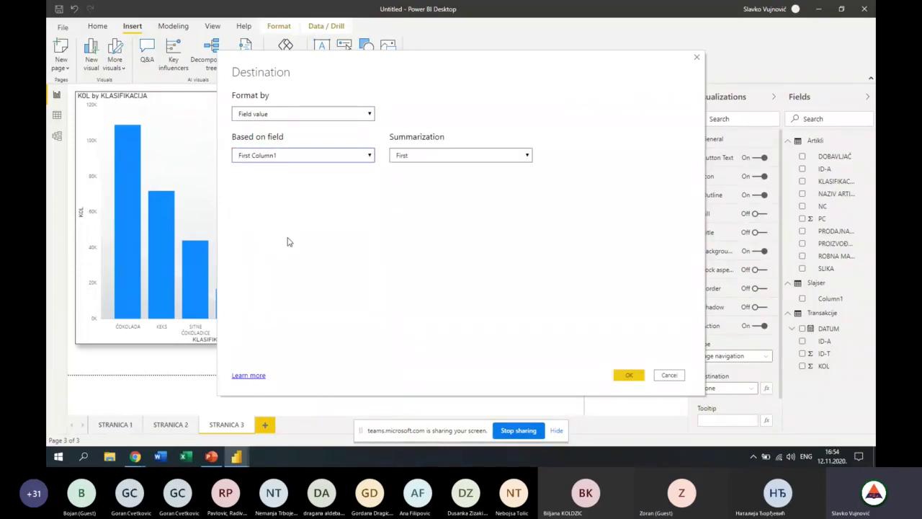
{"action": "left_click", "coordinate": [624, 375]}
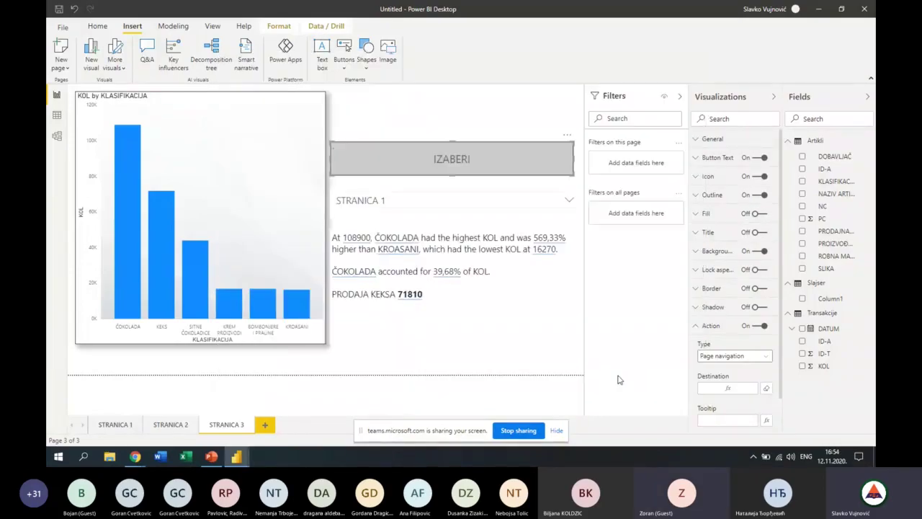
{"action": "mouse_move", "coordinate": [453, 302]}
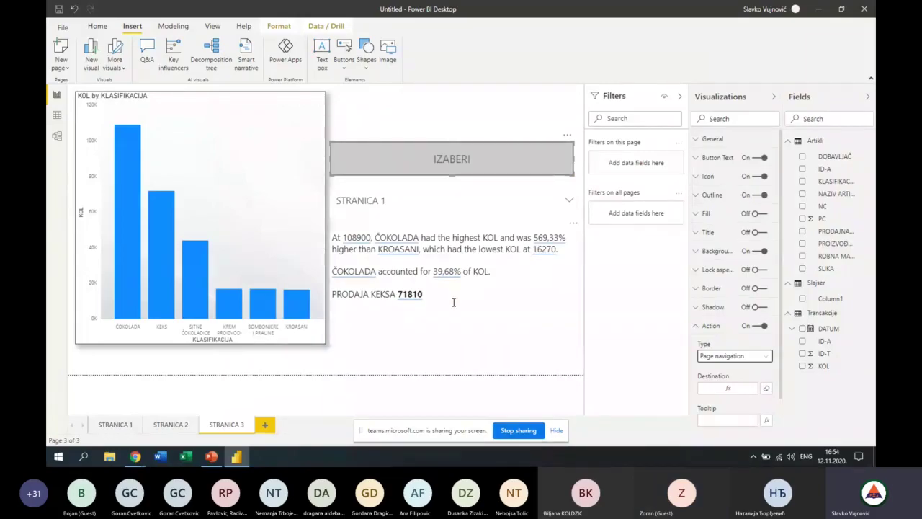
{"action": "left_click", "coordinate": [454, 166], "text": "ctrl"}
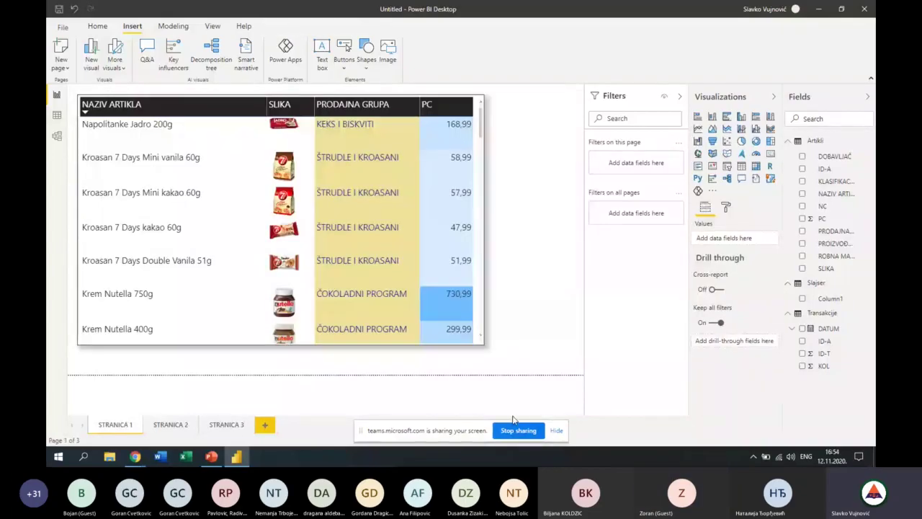
On STRANICA 3, pick STRANICA 2 in the page selector and follow the IZABERI button there.
{"action": "left_click", "coordinate": [228, 425]}
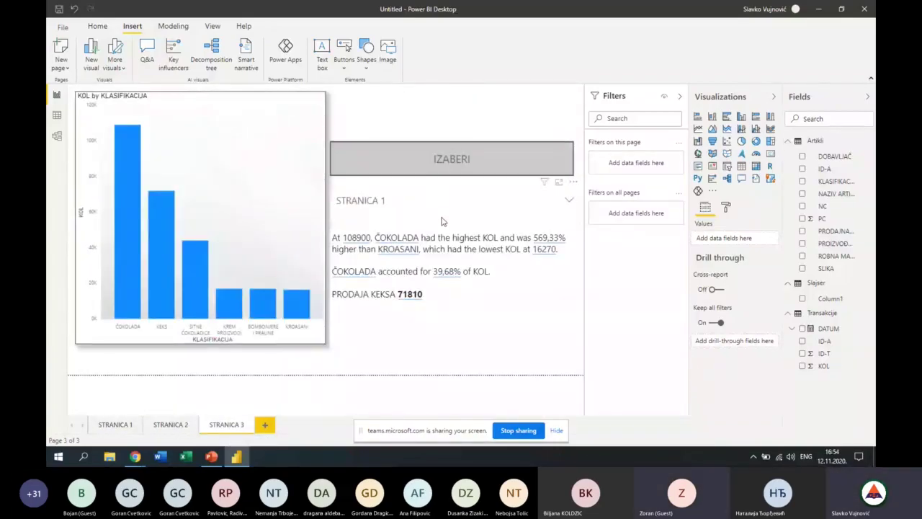
{"action": "left_click", "coordinate": [569, 200]}
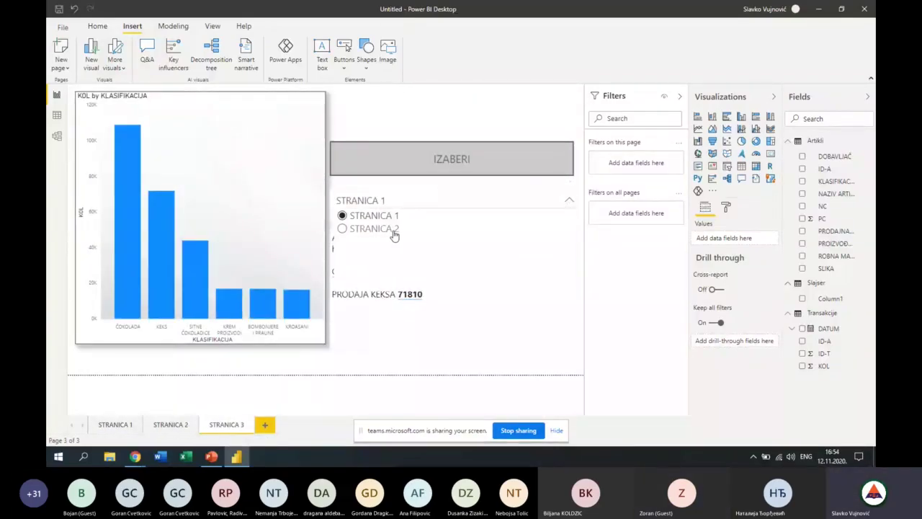
{"action": "left_click", "coordinate": [394, 231]}
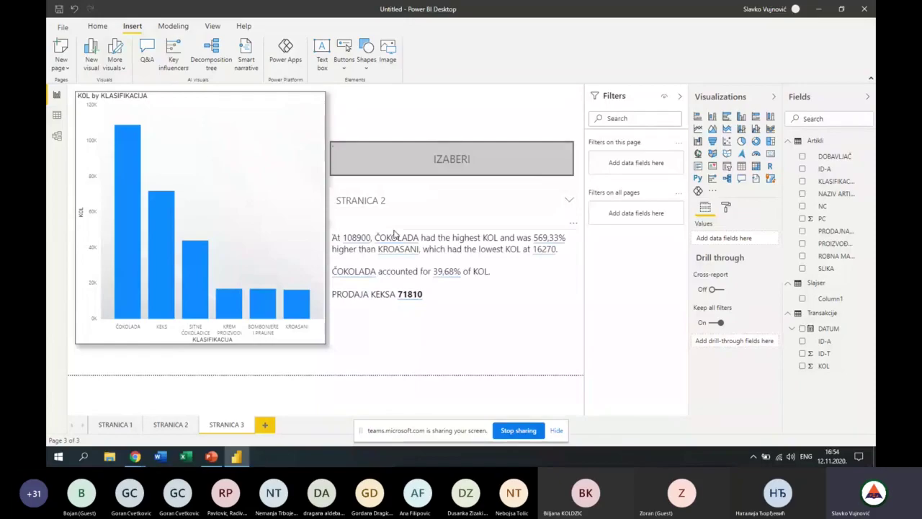
{"action": "left_click", "coordinate": [496, 166], "text": "ctrl"}
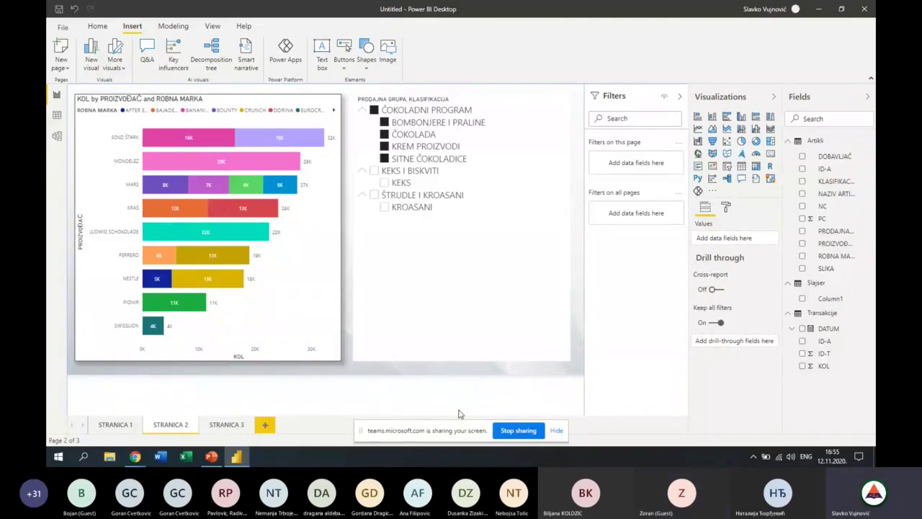
Visit STRANICA 1, then return to STRANICA 3 with the Home ribbon shown.
{"action": "left_click", "coordinate": [117, 425]}
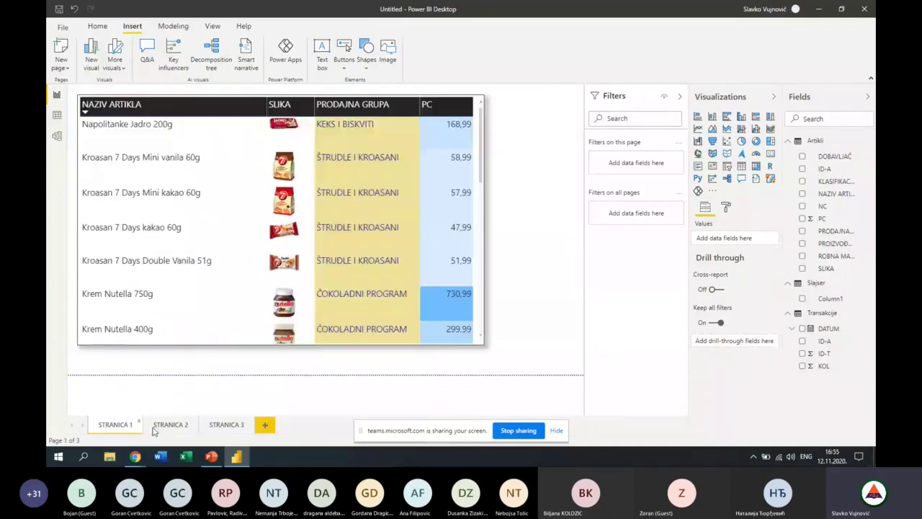
{"action": "left_click", "coordinate": [228, 426]}
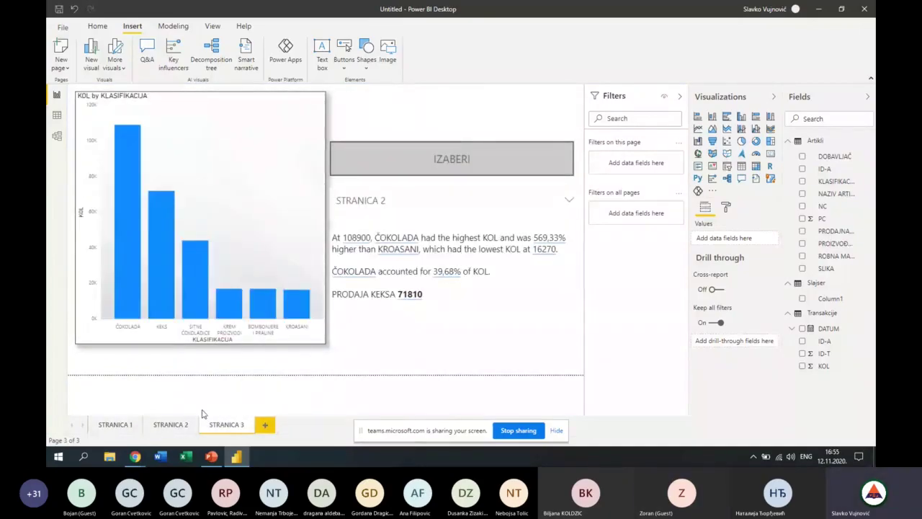
{"action": "left_click", "coordinate": [98, 29]}
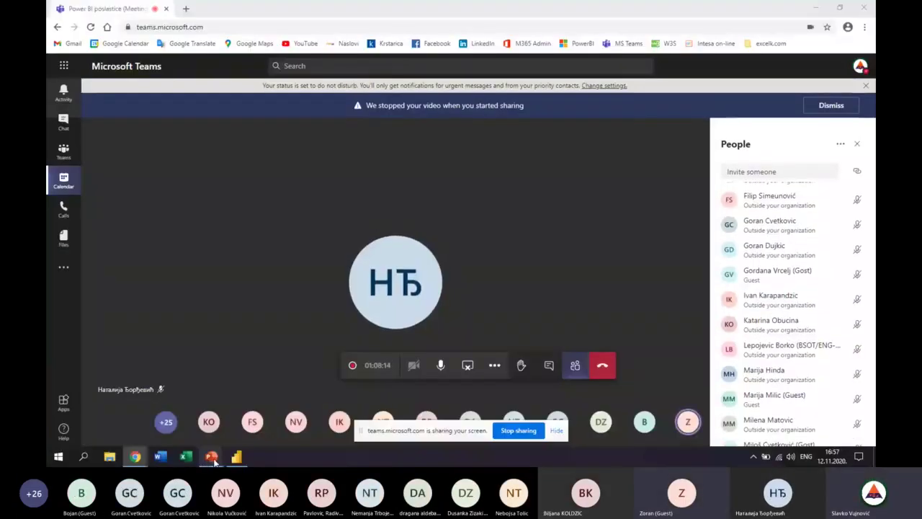
Bring the running PowerPoint slideshow forward from the taskbar.
{"action": "left_click", "coordinate": [270, 428]}
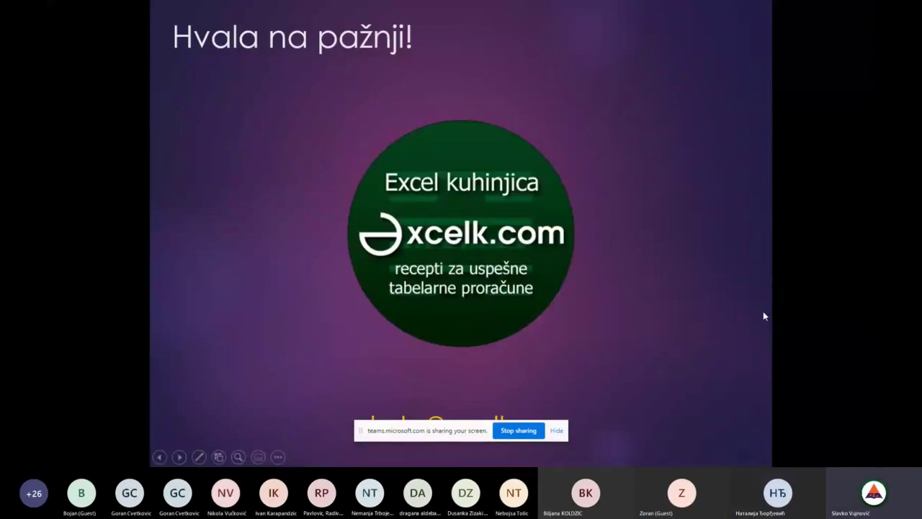
End the slideshow to reach Normal view, then switch toward the browser meeting.
{"action": "key", "text": "Escape"}
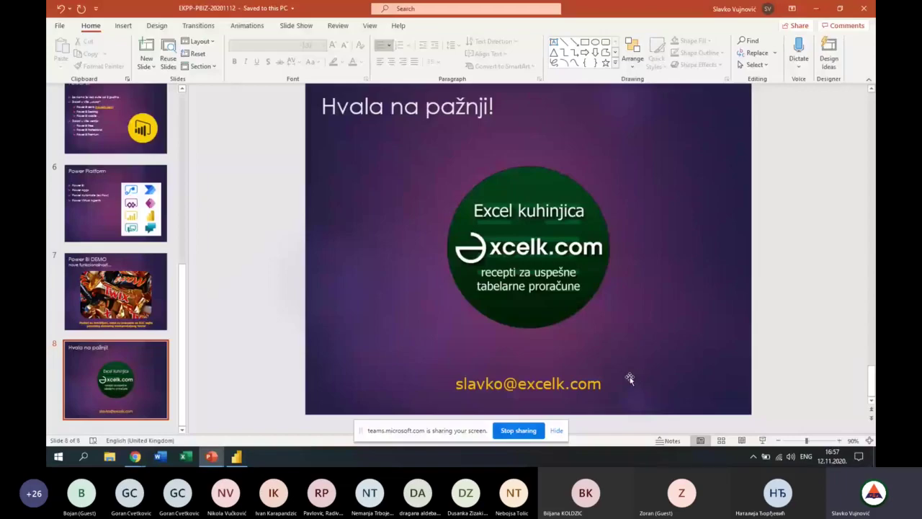
{"action": "key", "text": "alt+Tab"}
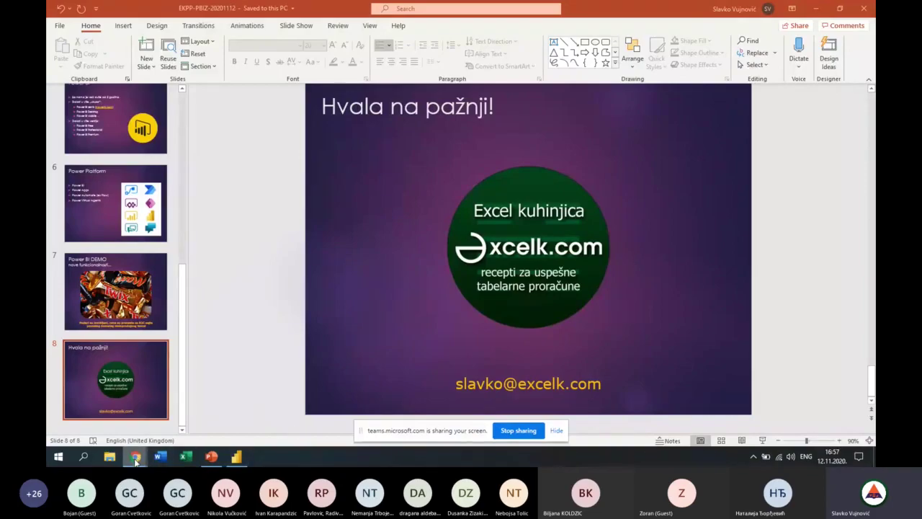
Bring the Teams meeting in Chrome forward and stop sharing the screen.
{"action": "mouse_move", "coordinate": [134, 456]}
{"action": "left_click", "coordinate": [113, 386]}
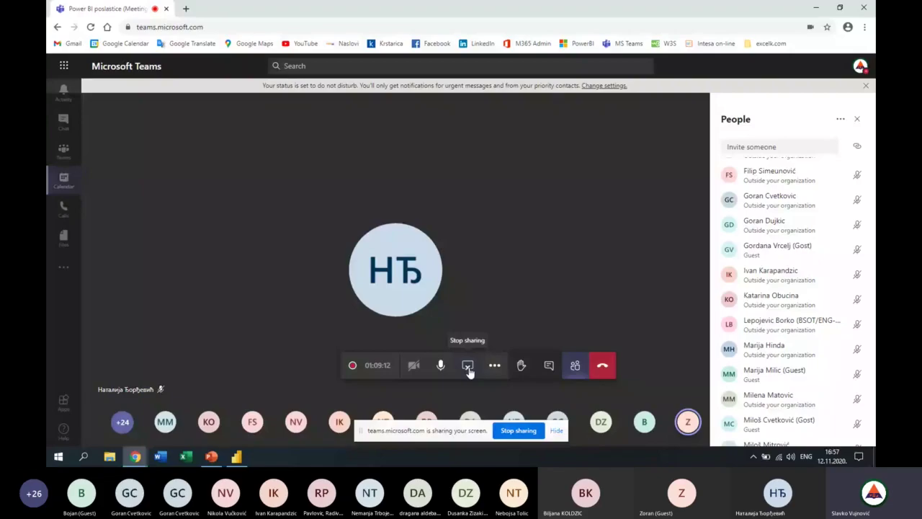
{"action": "left_click", "coordinate": [468, 367]}
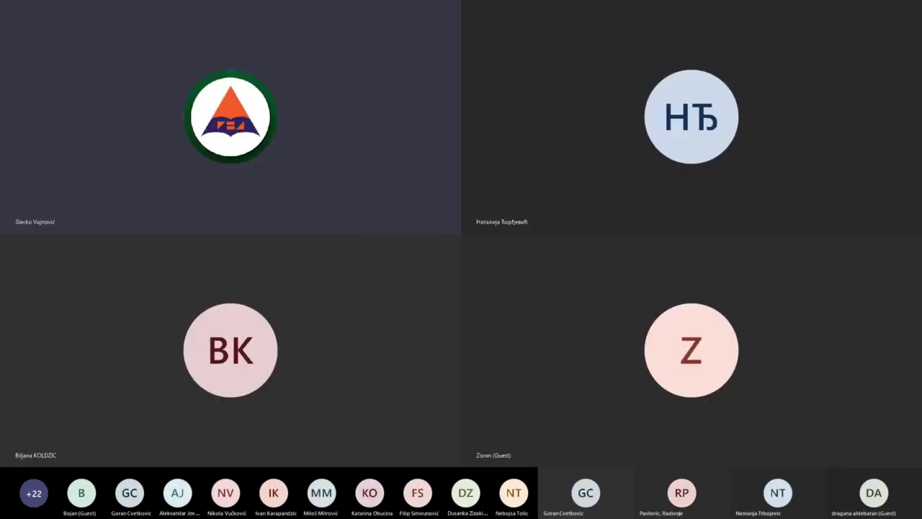